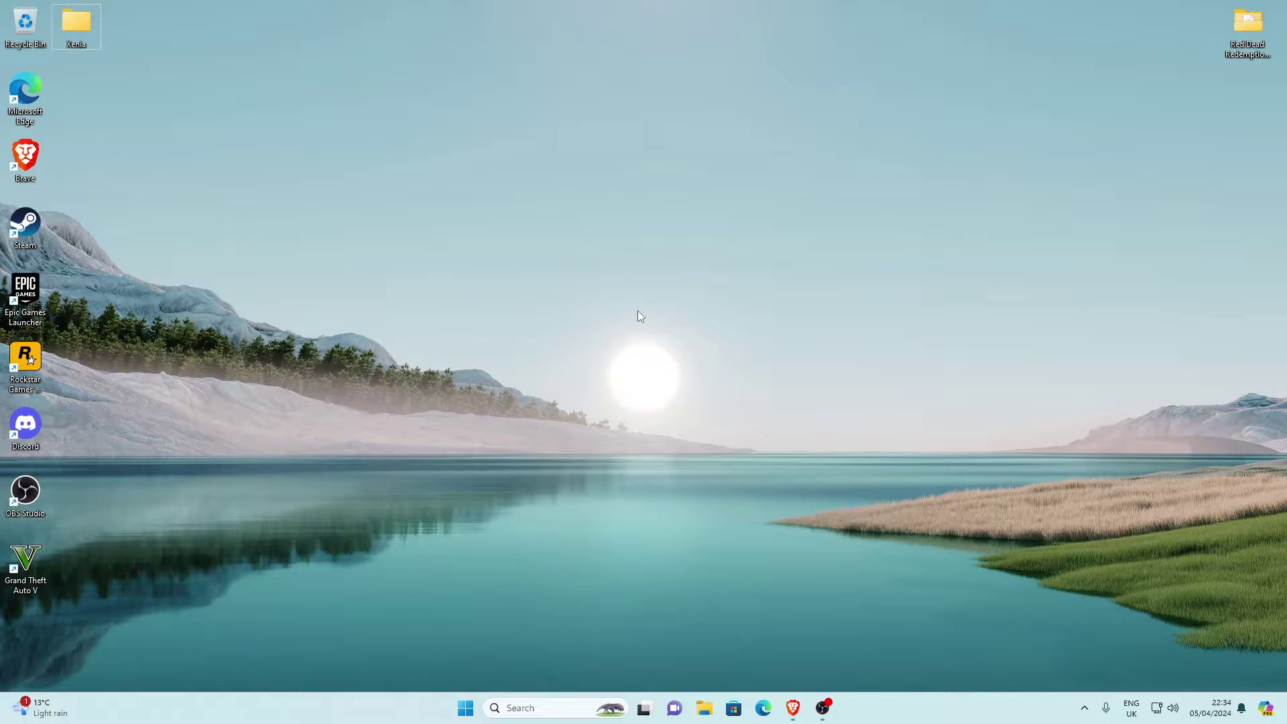
Download the 64-bit English WinRAR 7.00 installer from rarlab.com.
left_click(793, 708)
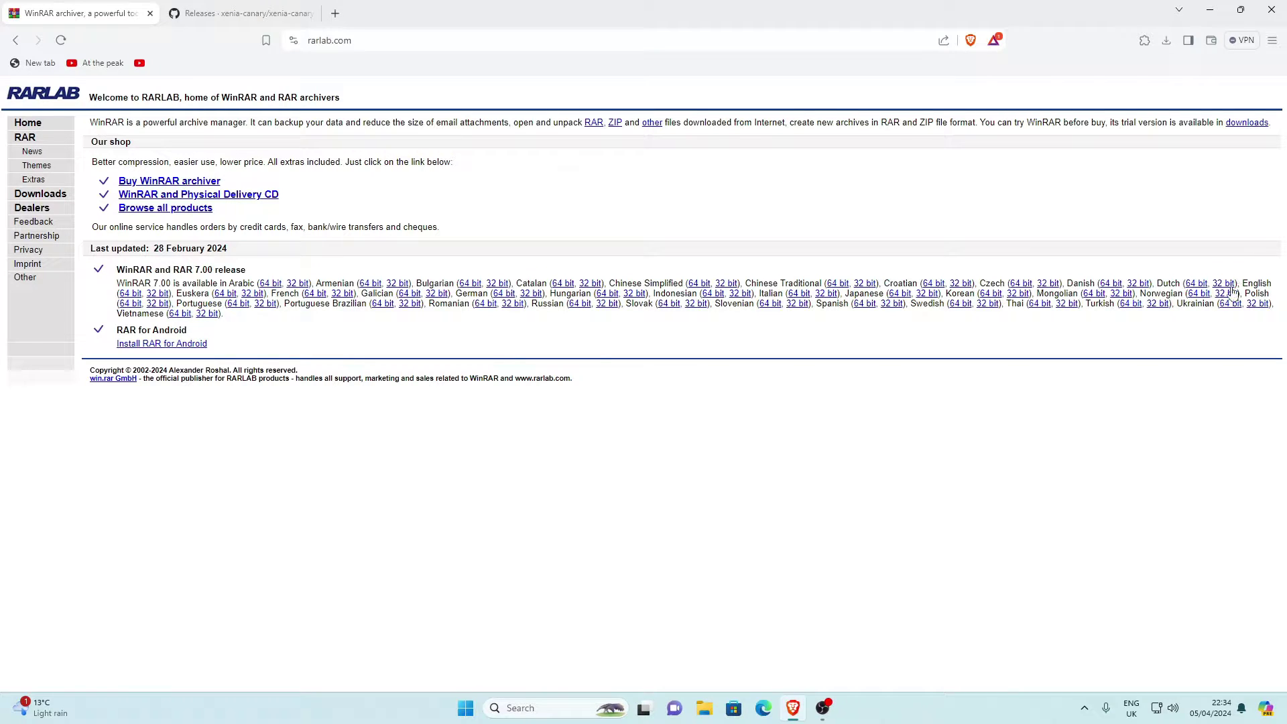
left_click(129, 297)
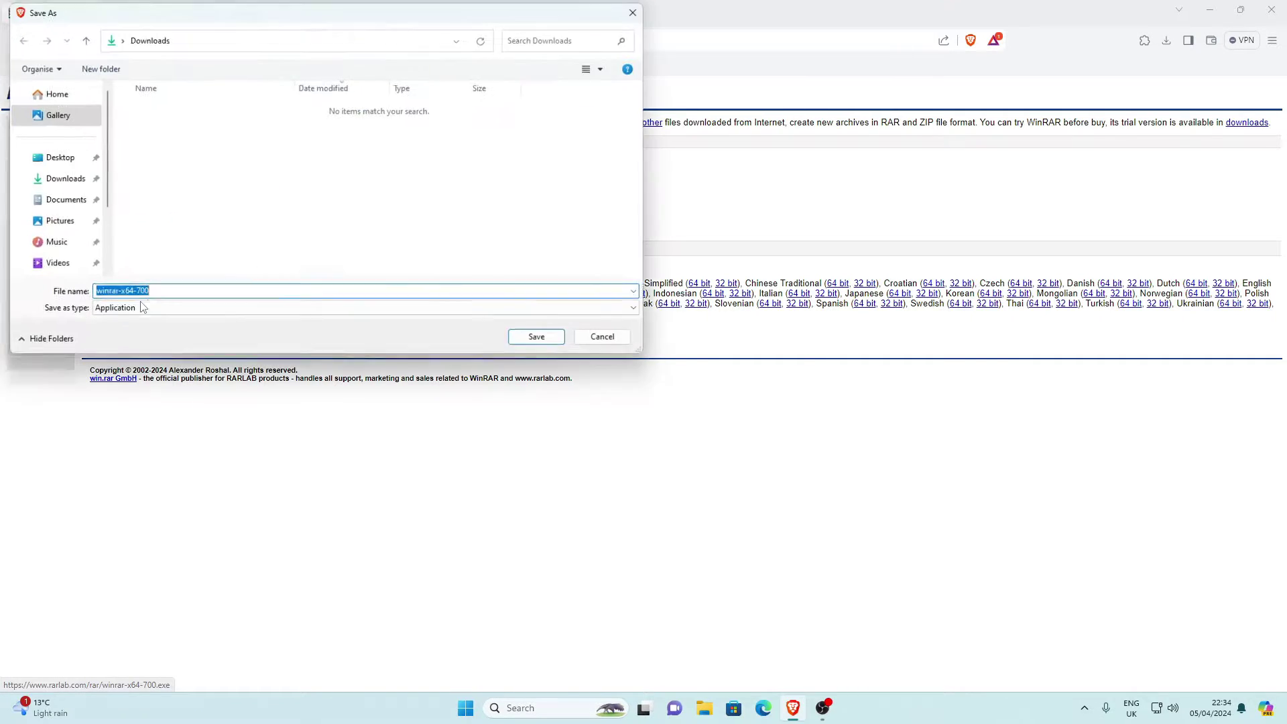
left_click(540, 339)
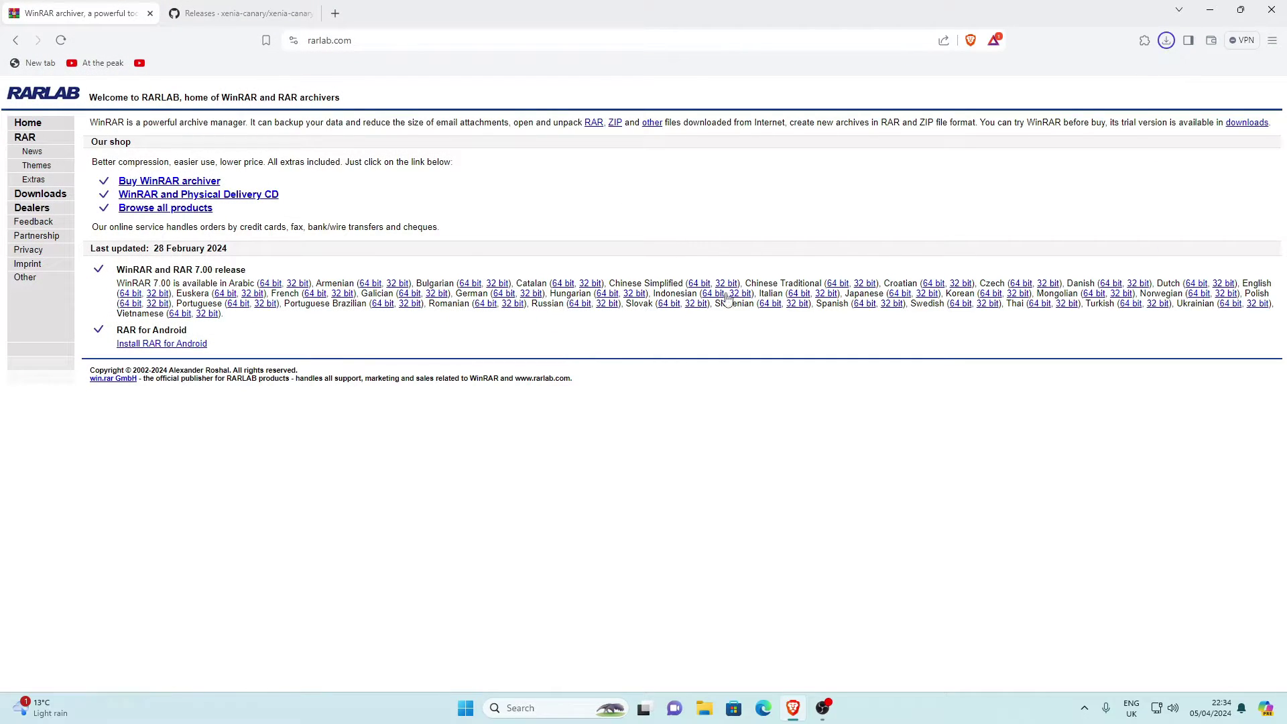
Run winrar-x64-700.exe and accept the default WinRAR setup options.
left_click(1167, 41)
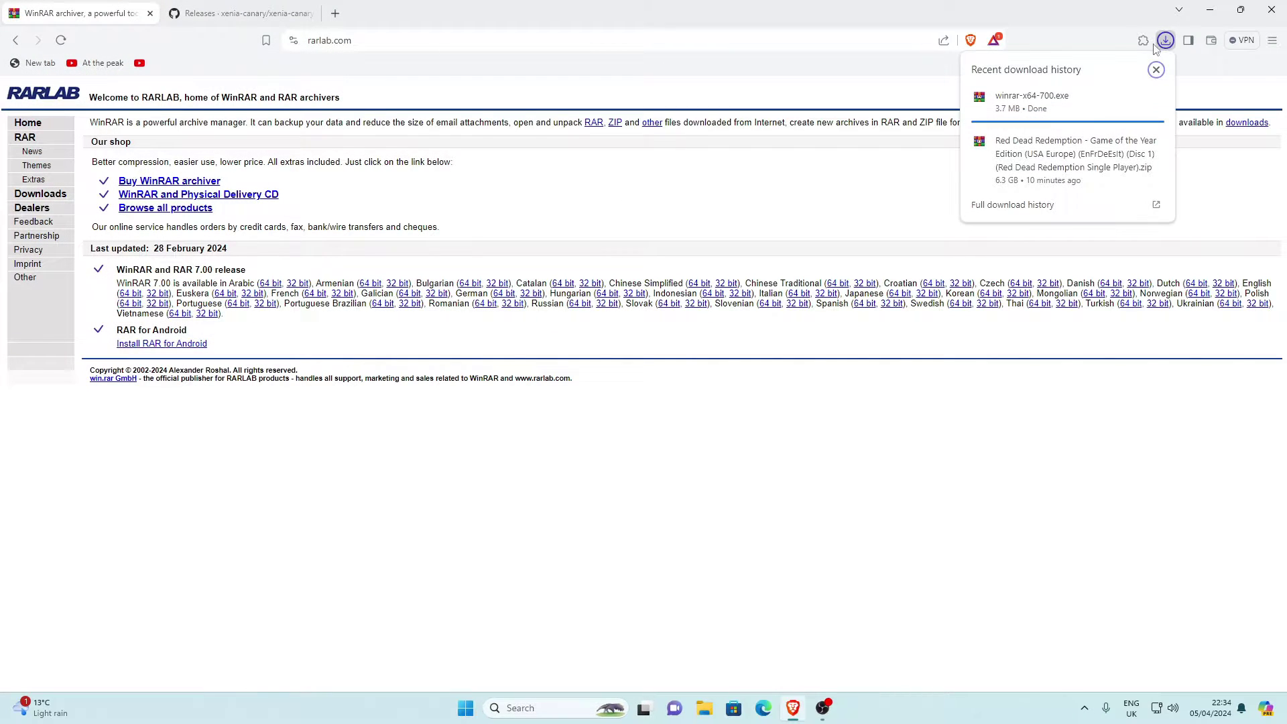
left_click(1035, 102)
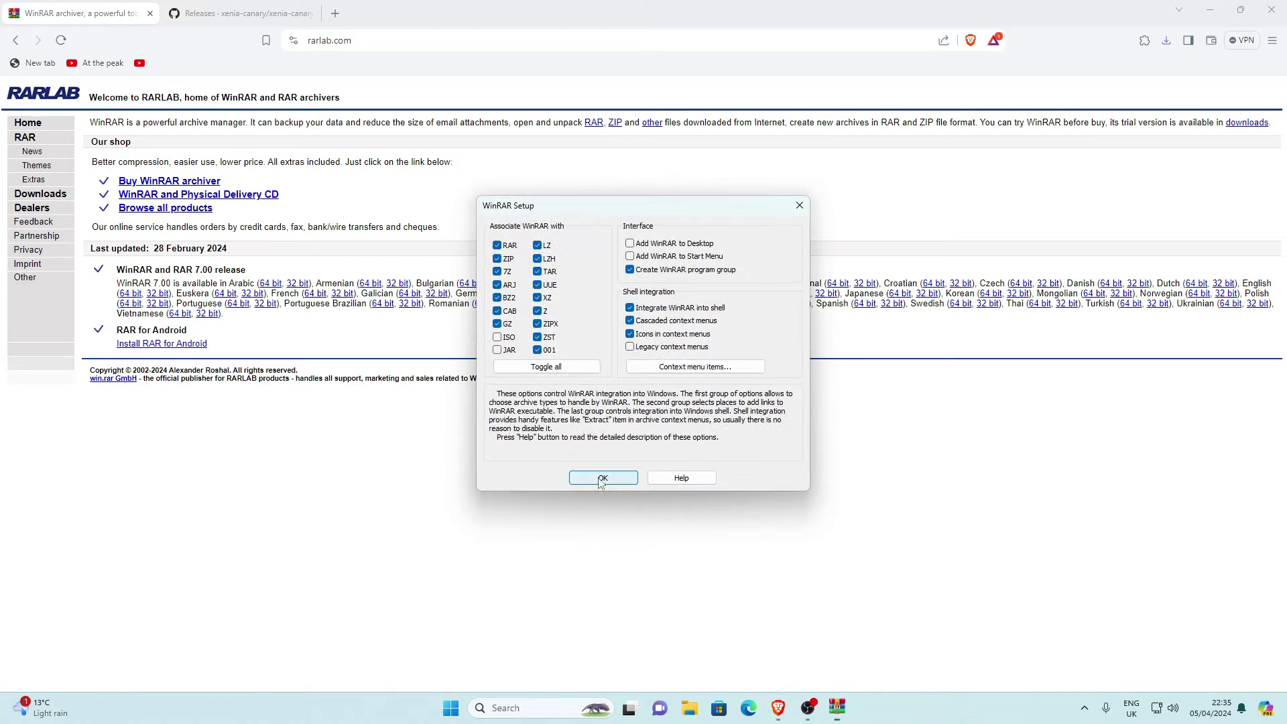
left_click(605, 479)
left_click(638, 480)
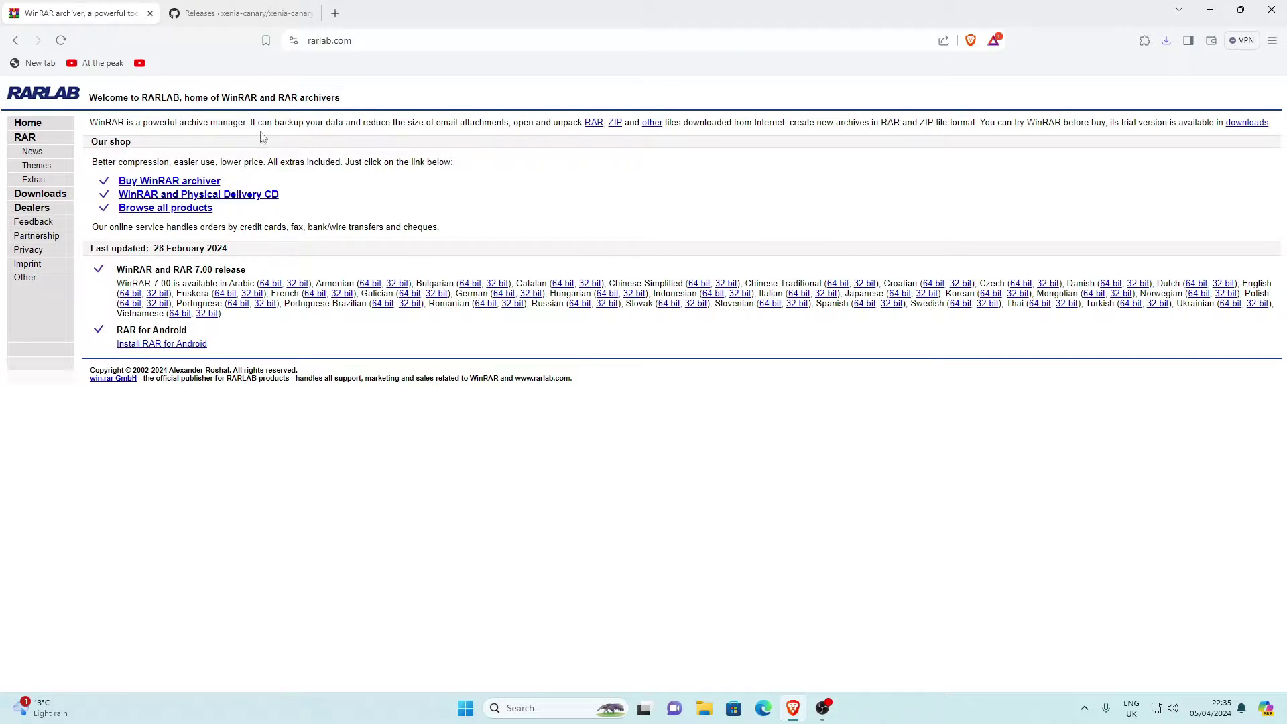
Save xenia_canary.zip from the canary_experimental release assets on the xenia-canary Releases page.
left_click(151, 13)
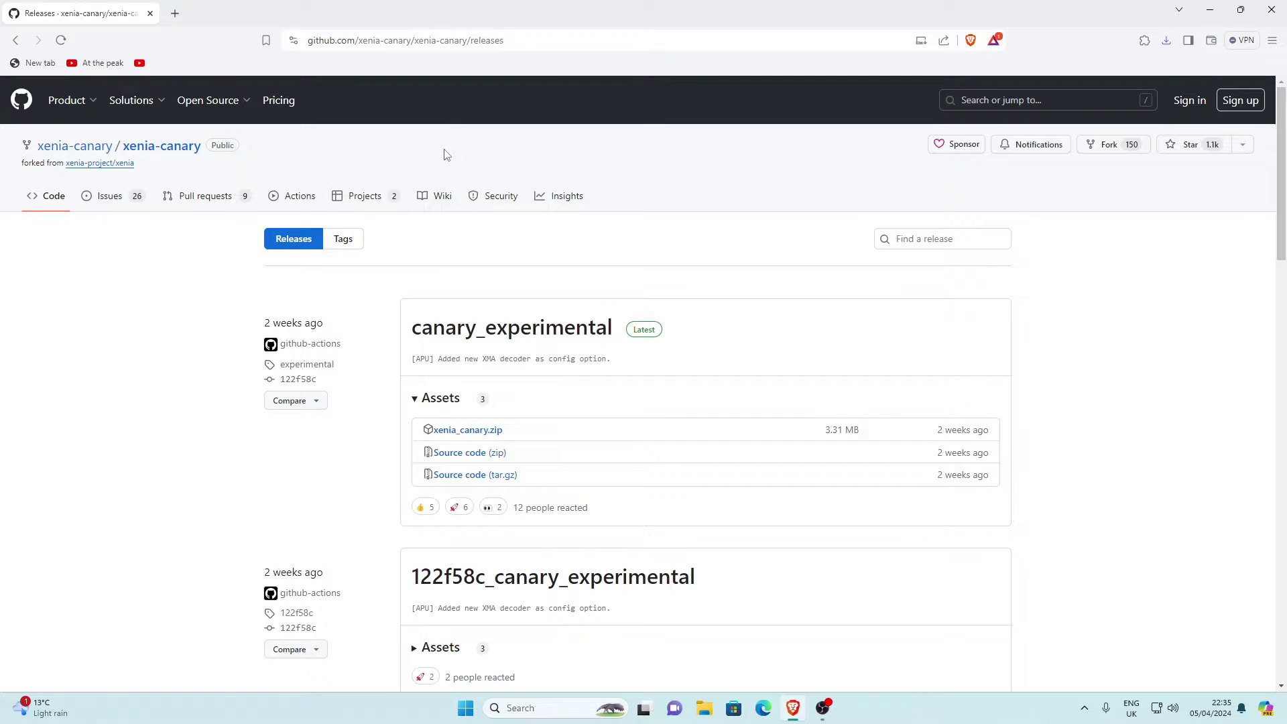
scroll(442, 160, "down", 1)
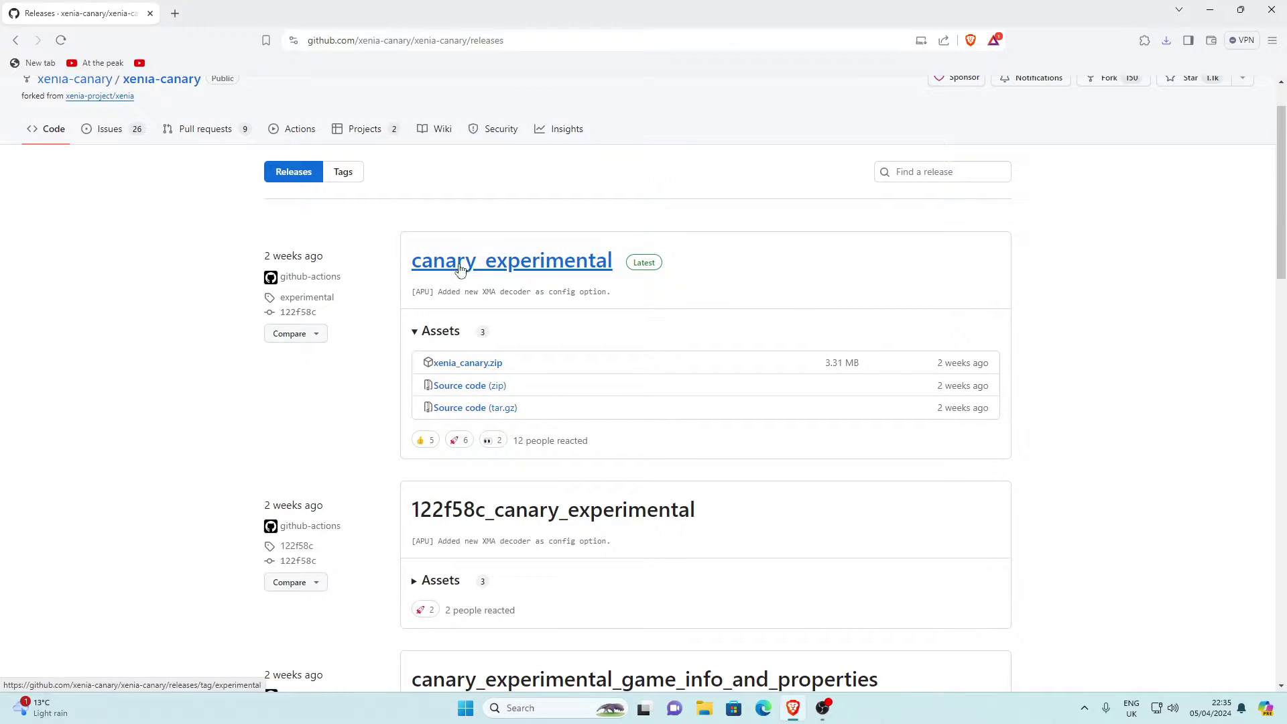
scroll(544, 277, "down", 2)
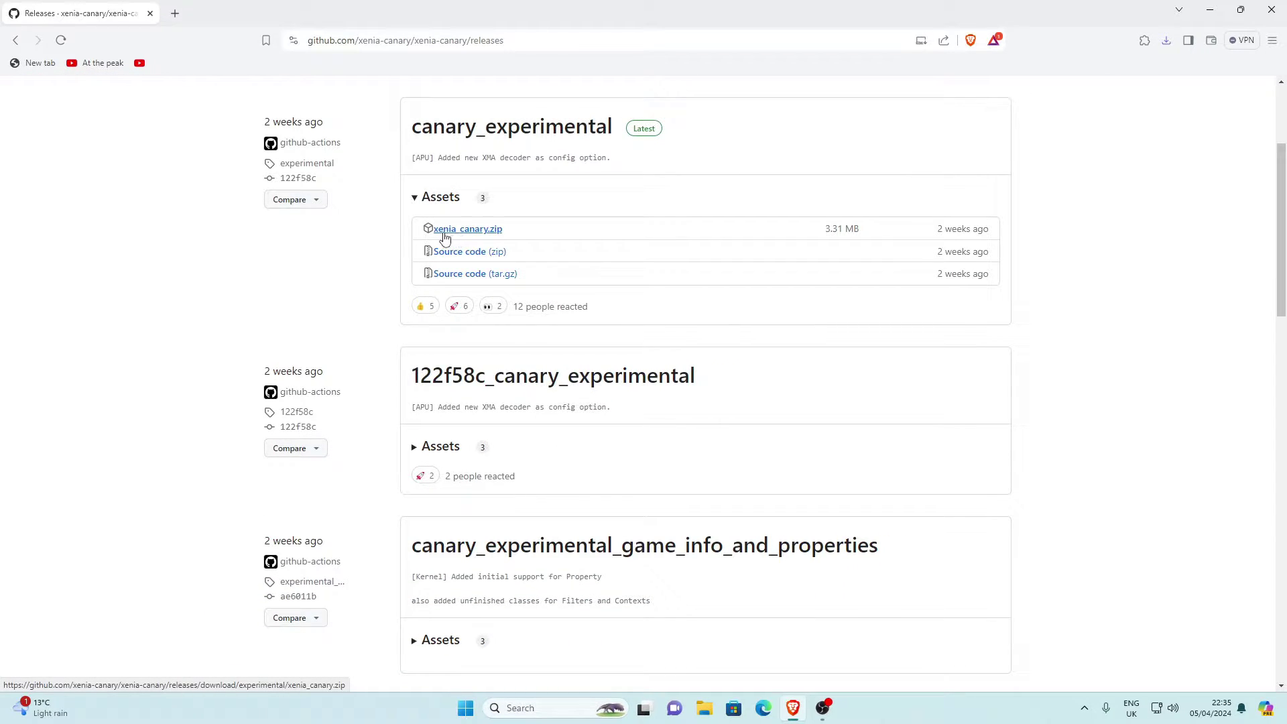
left_click(494, 233)
left_click(537, 339)
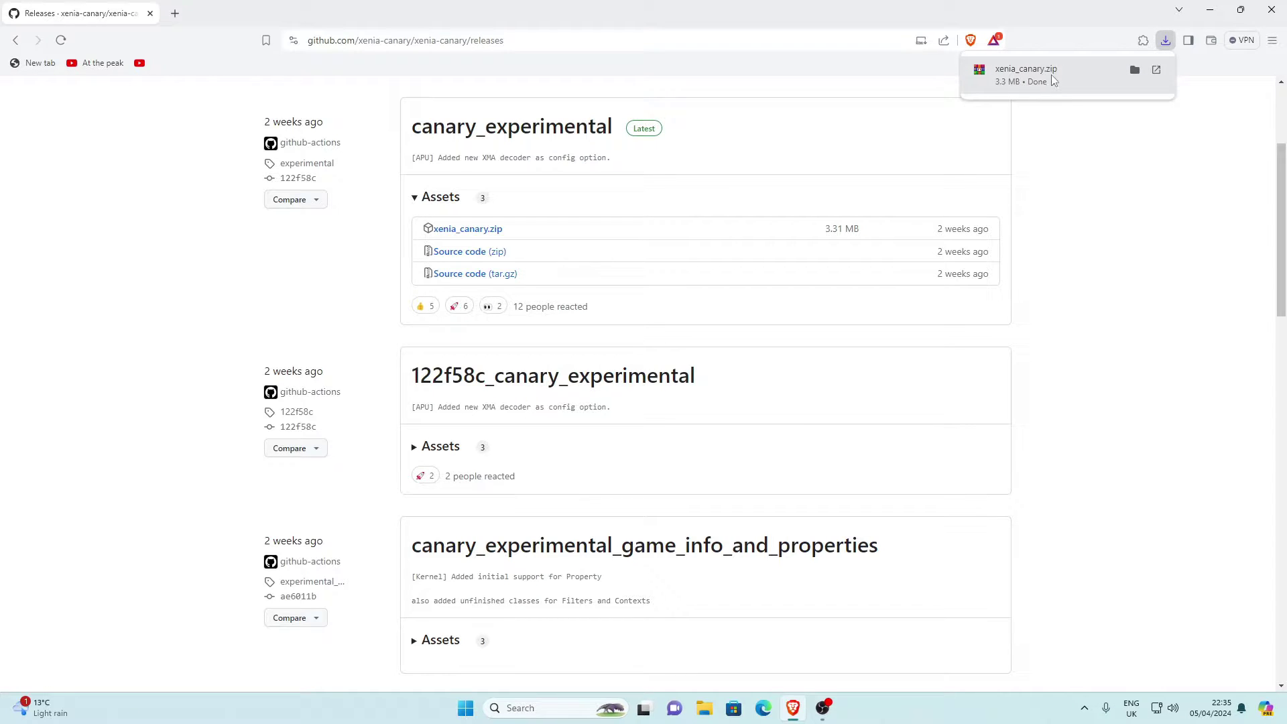
Place xenia_canary.zip on the desktop beside the Xenia folder and close Brave.
left_click_drag(1139, 13, 1077, 40)
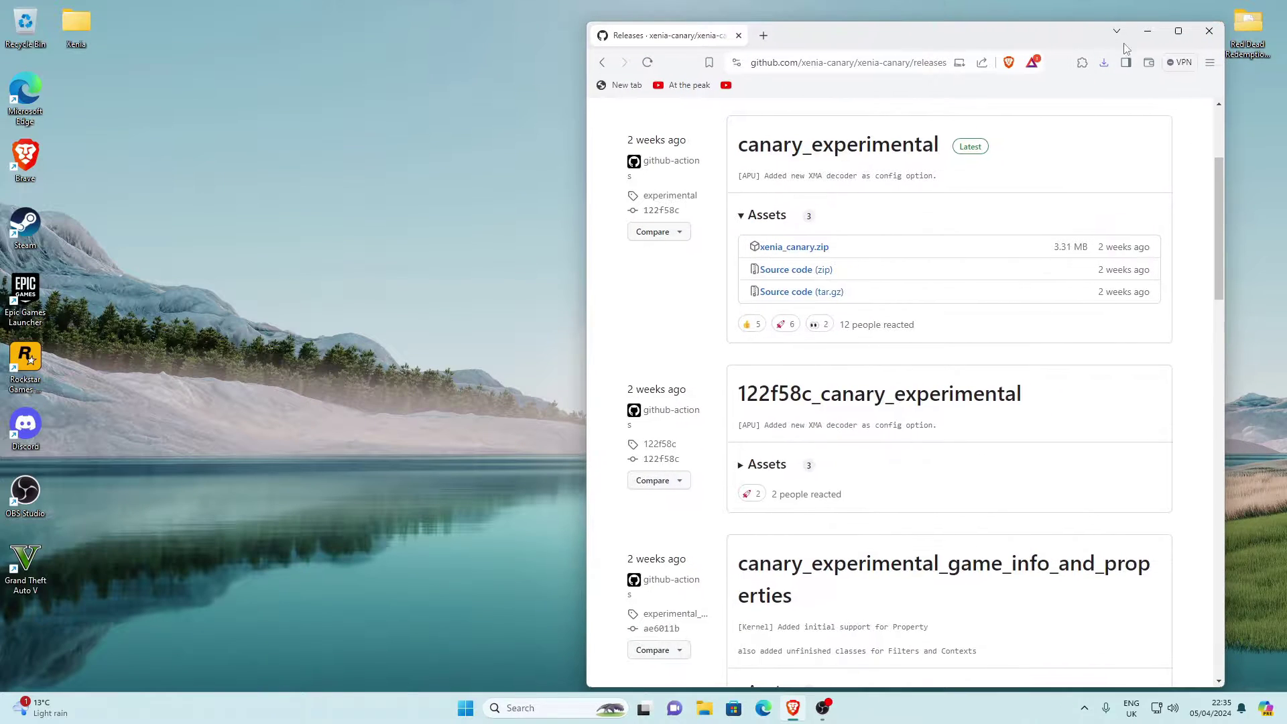
left_click(1104, 62)
left_click_drag(987, 126, 78, 111)
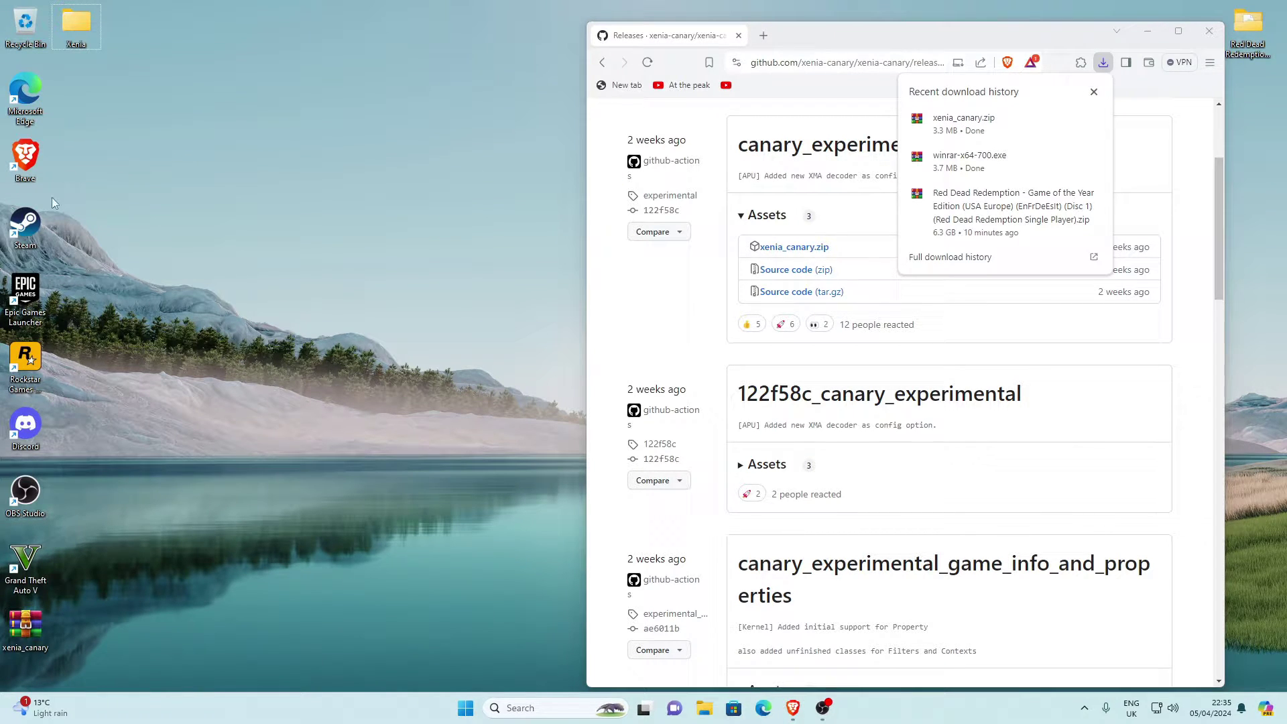
left_click_drag(26, 627, 76, 93)
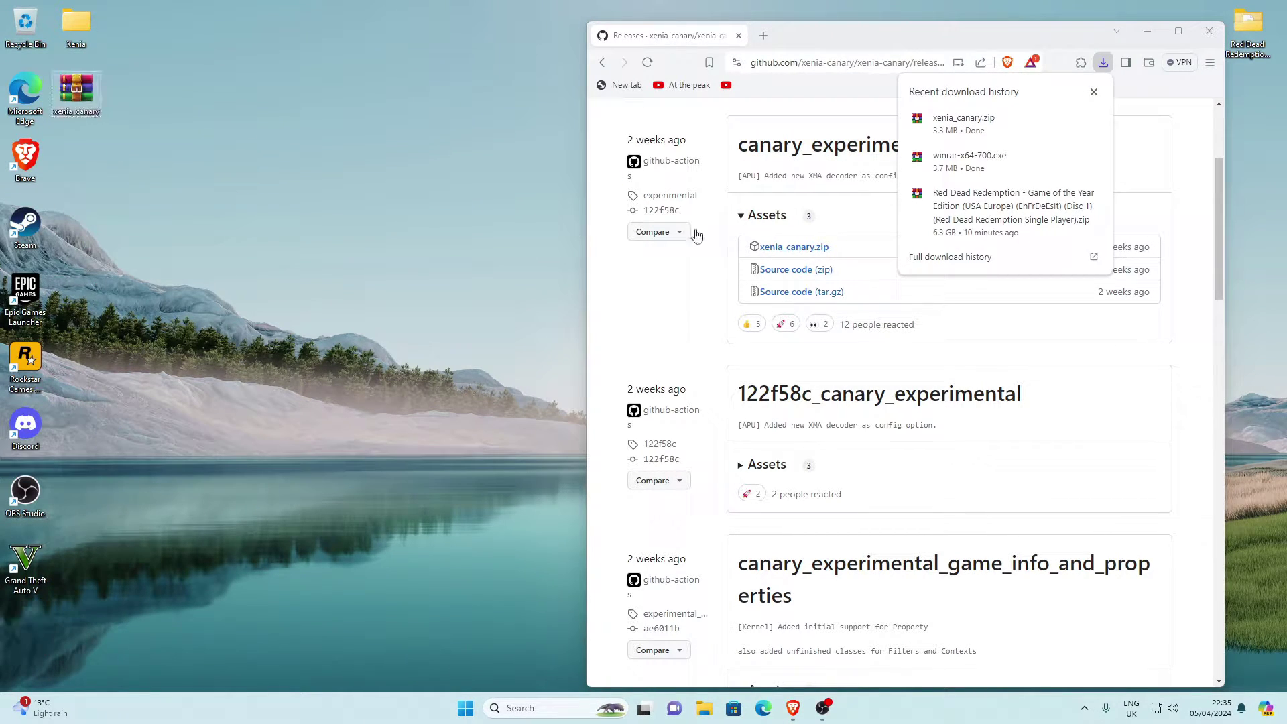
left_click(925, 37)
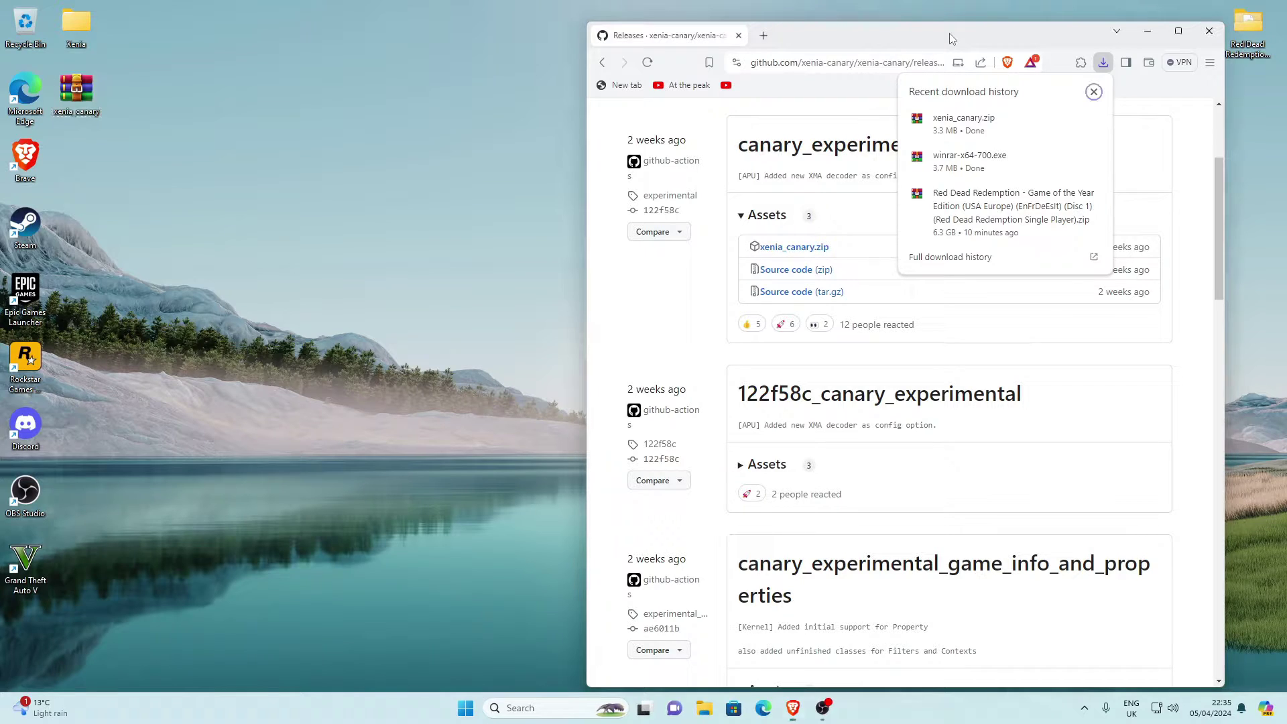
left_click(738, 35)
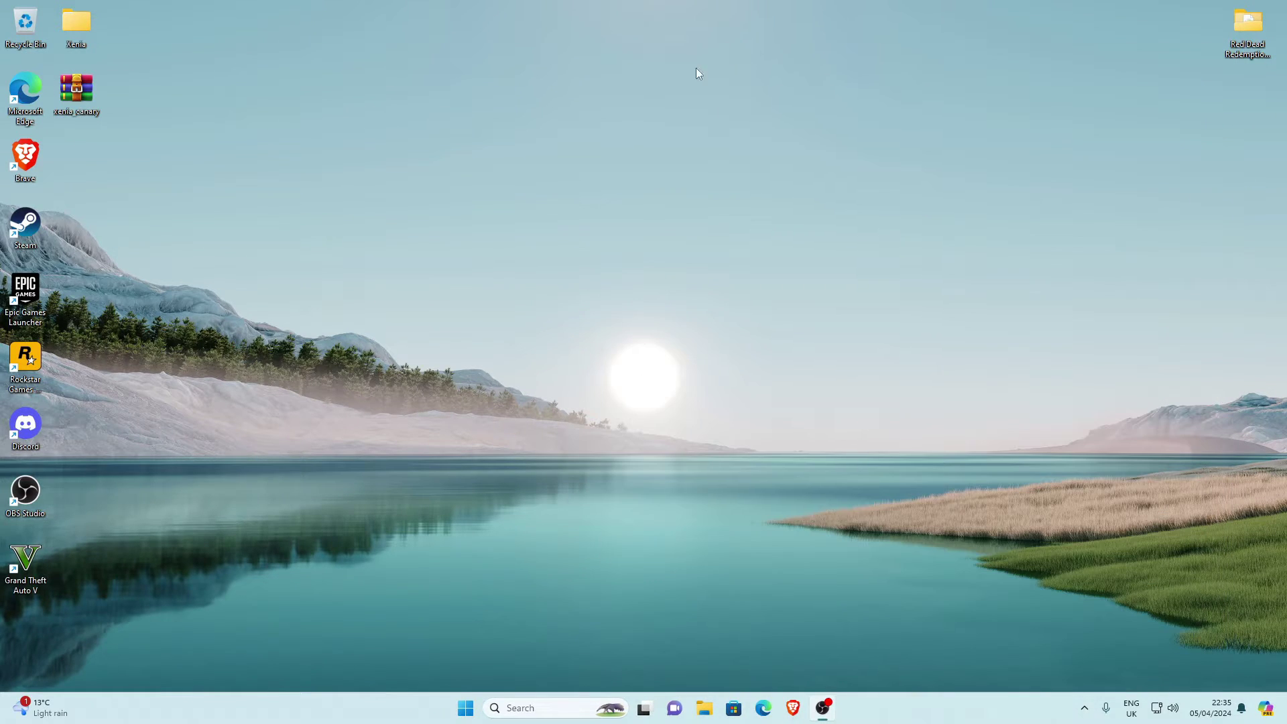
Extract xenia_canary.zip with WinRAR into a xenia_canary folder, then delete the zip.
right_click(77, 93)
mouse_move(144, 319)
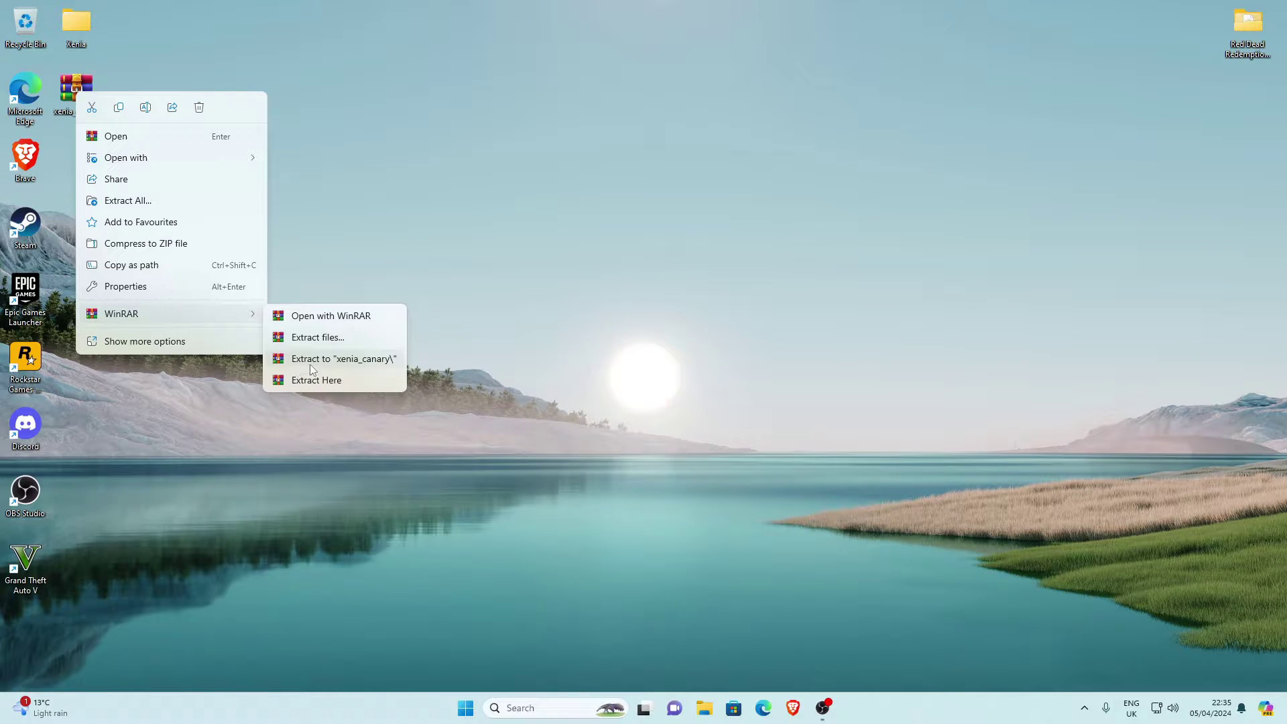
left_click(349, 362)
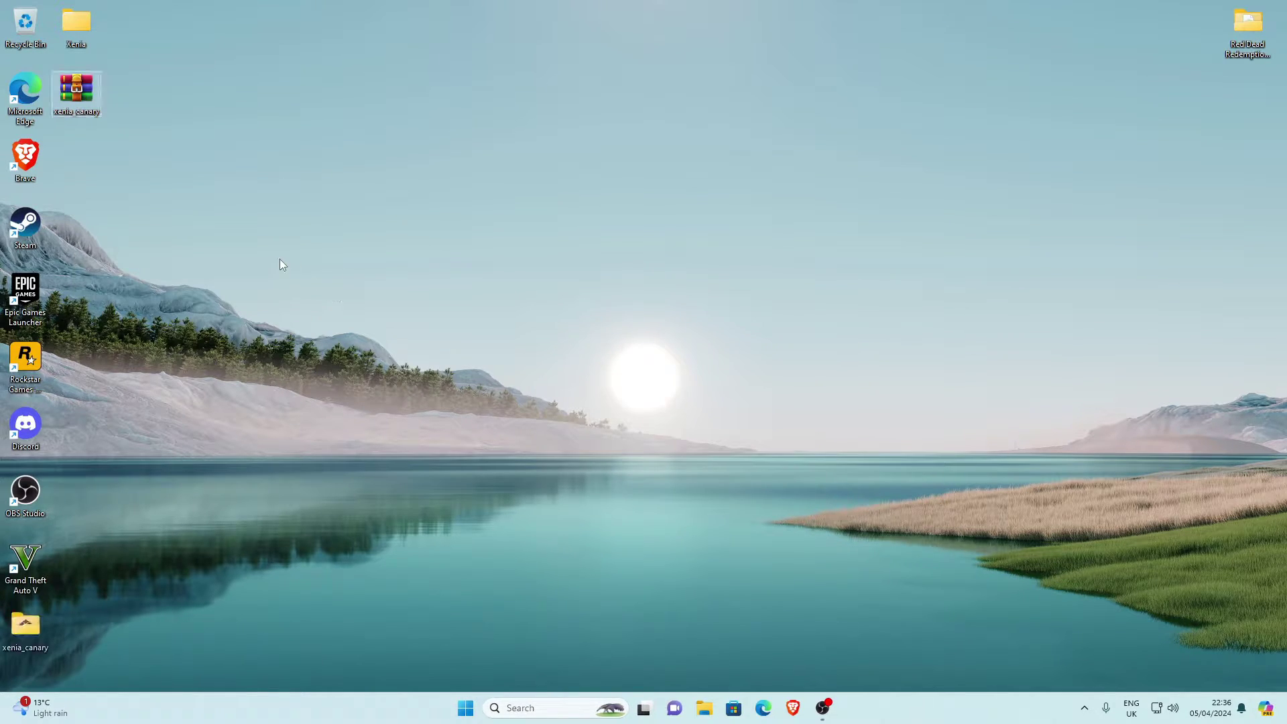
right_click(77, 99)
left_click(152, 421)
left_click_drag(24, 634, 95, 114)
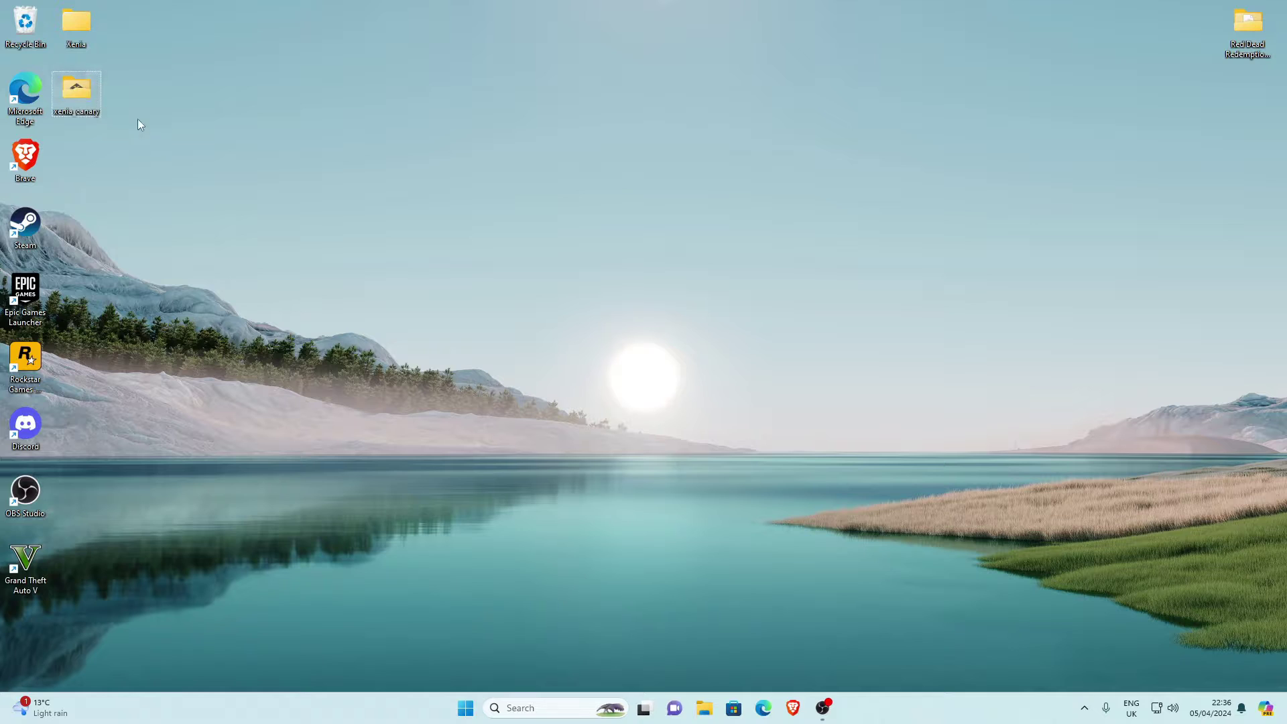
Open the extracted xenia_canary folder showing the xenia_canary application.
double_click(74, 97)
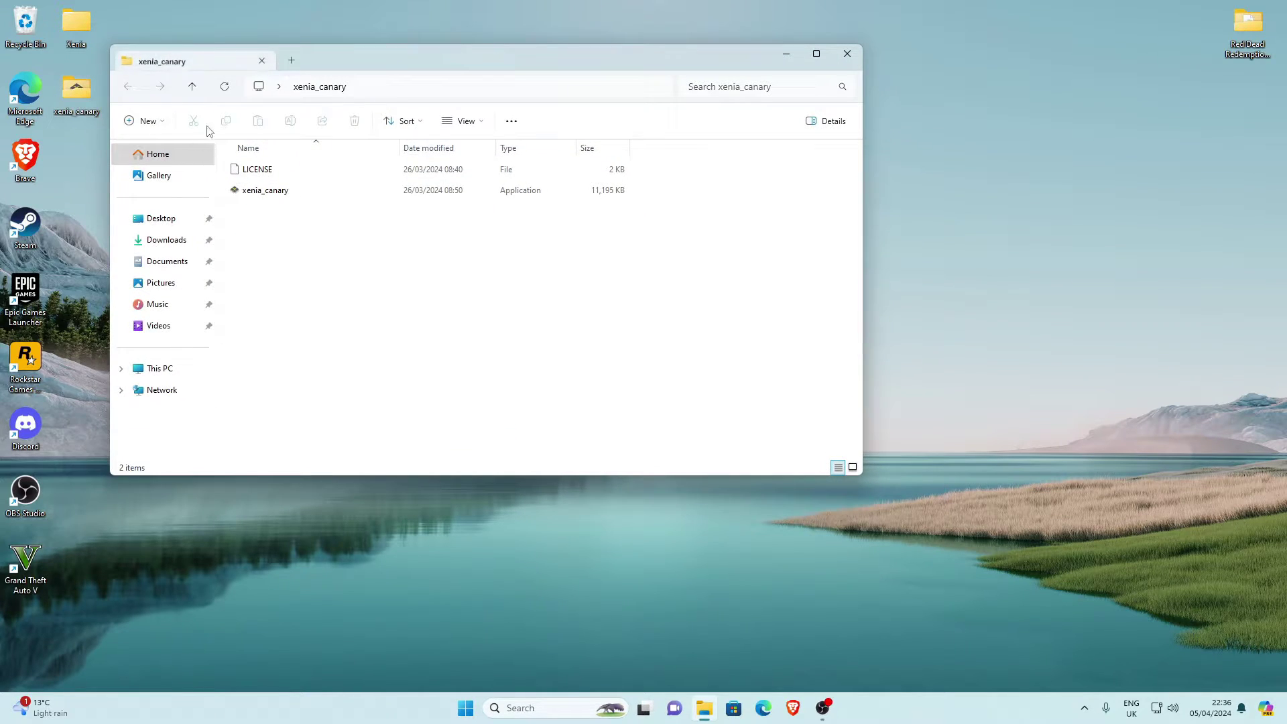
left_click(272, 195)
left_click(272, 210)
left_click(267, 194)
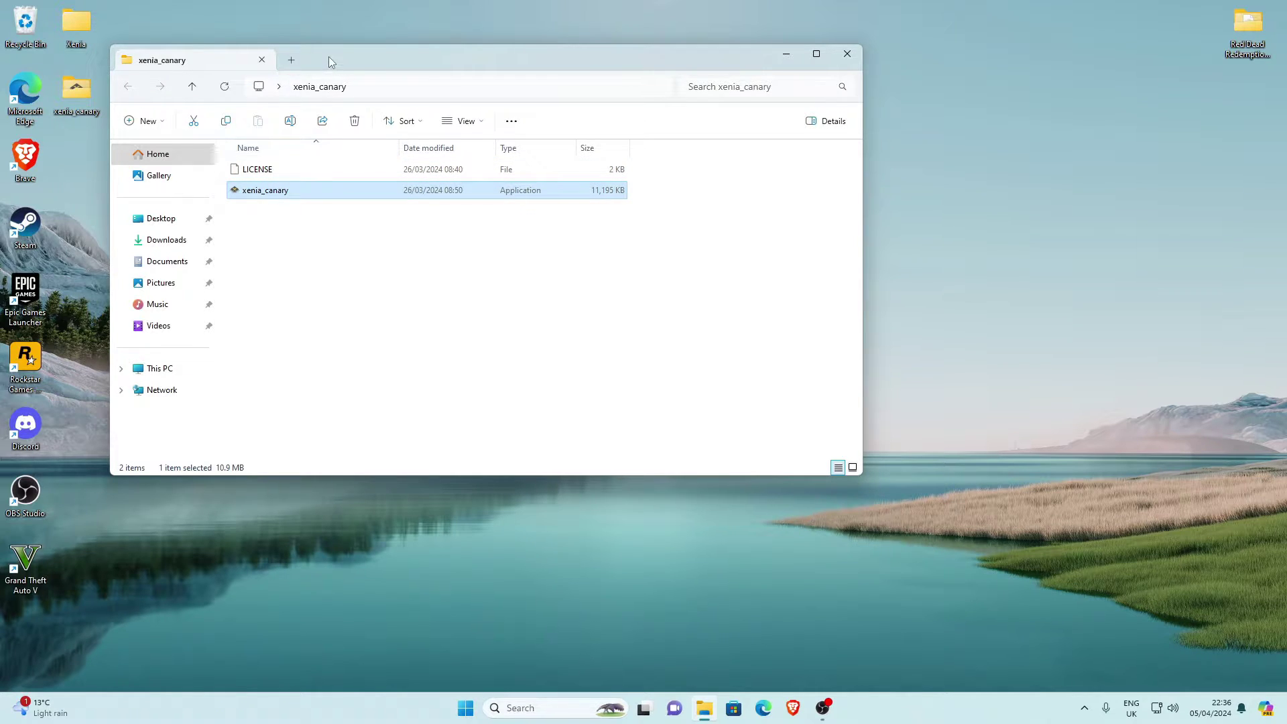
left_click_drag(328, 57, 415, 50)
left_click(443, 266)
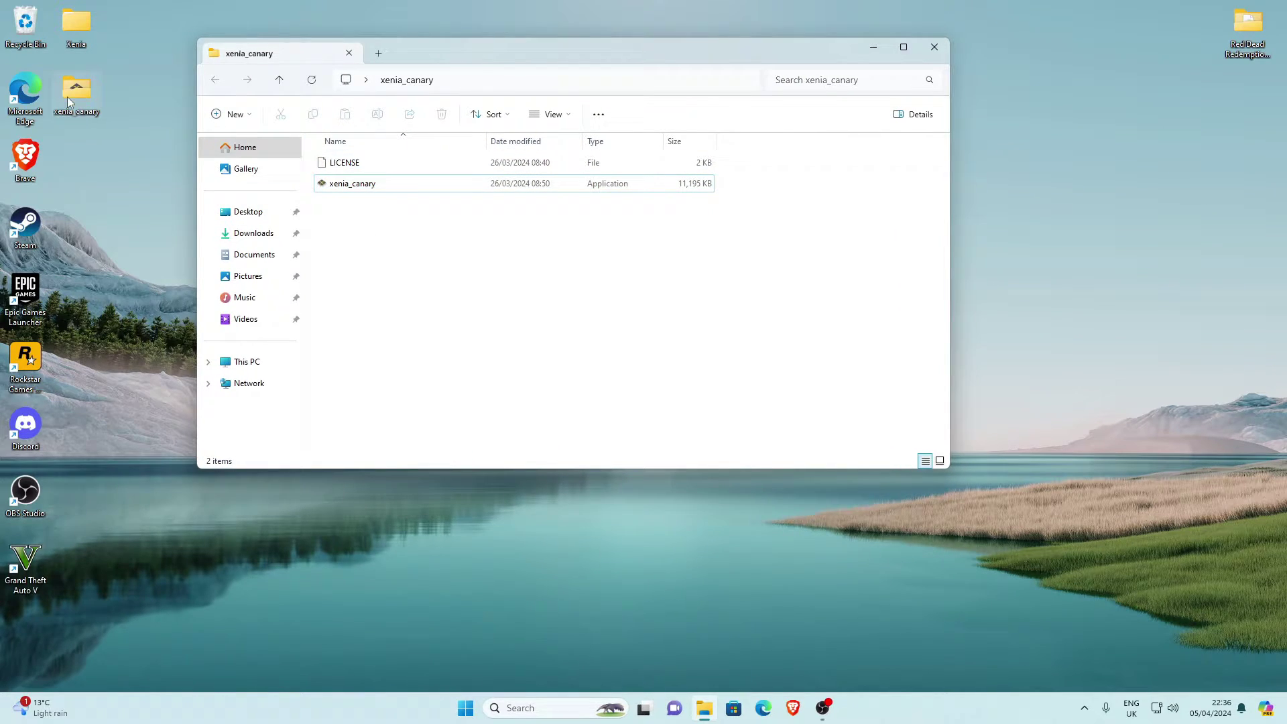
Open the desktop Xenia folder in a second Explorer window.
double_click(75, 30)
left_click_drag(436, 70, 330, 149)
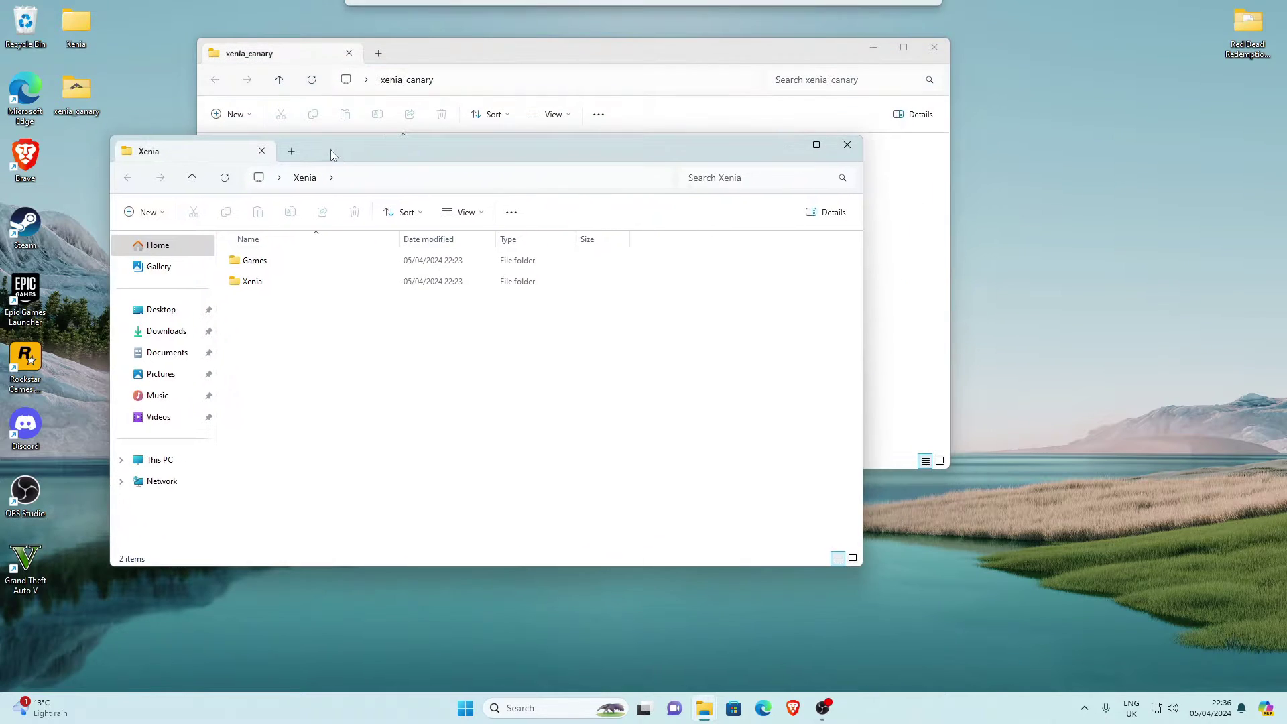
left_click(845, 142)
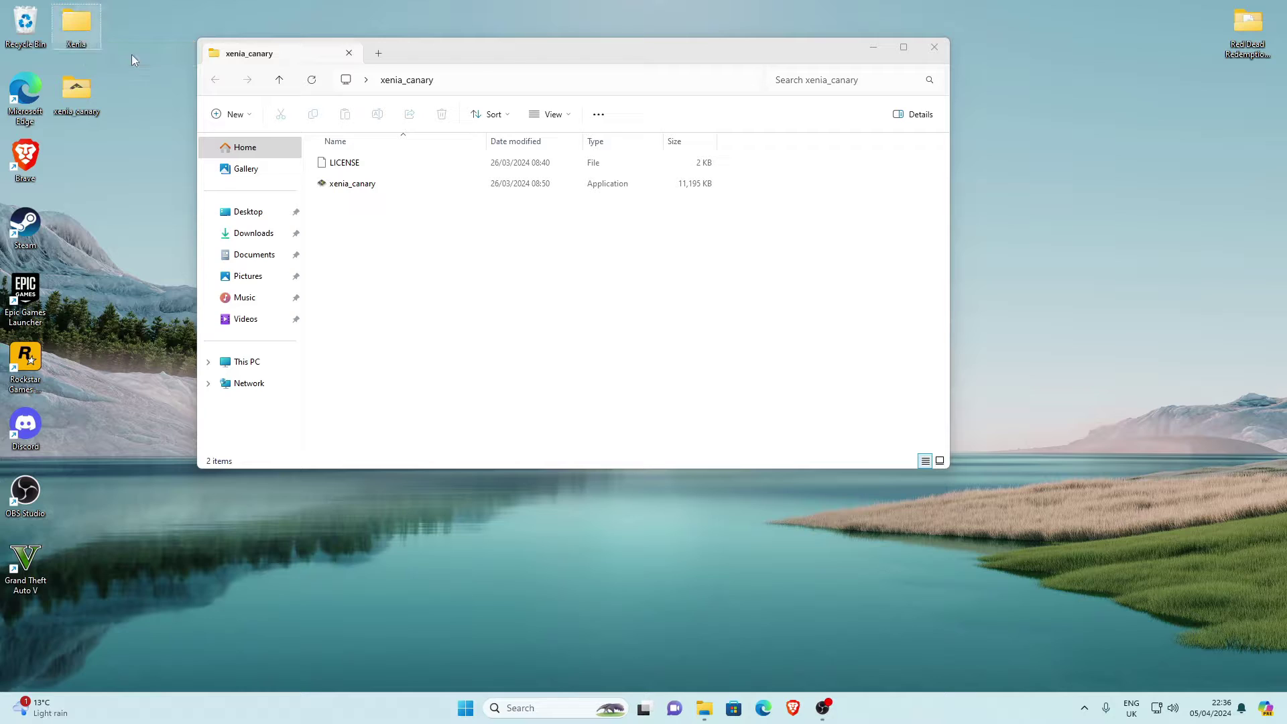
double_click(84, 27)
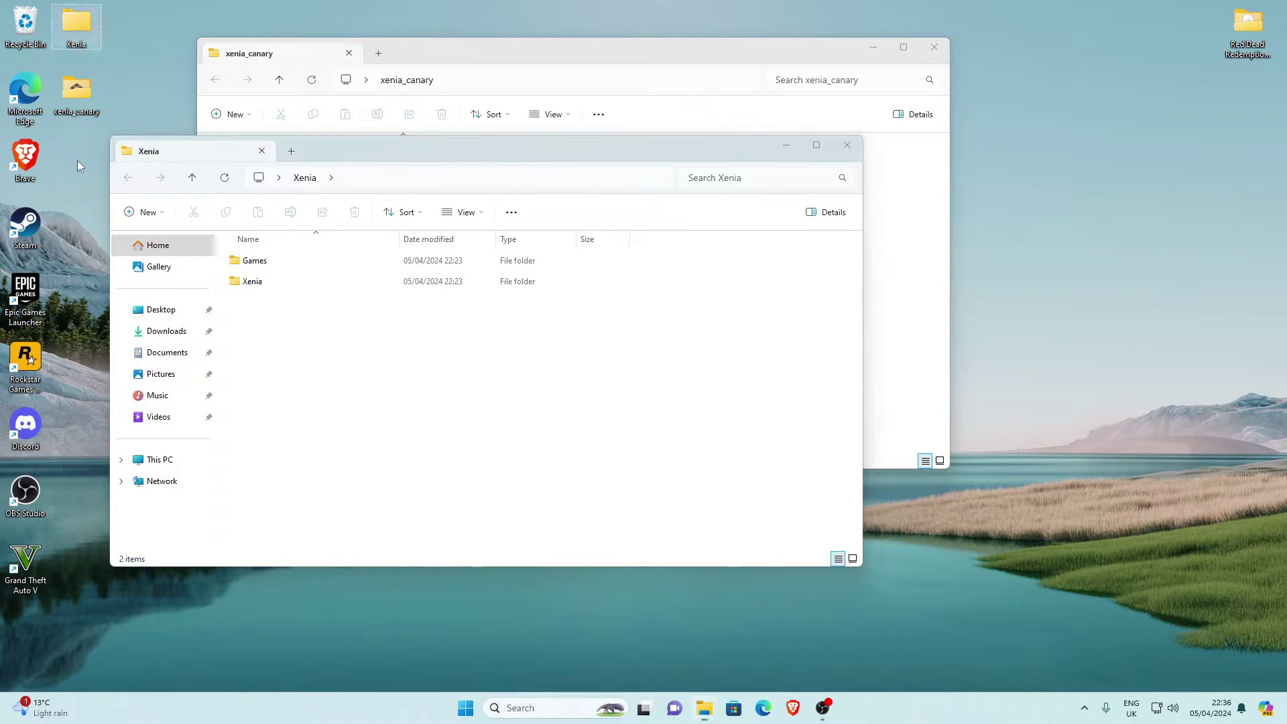
right_click(78, 159)
mouse_move(114, 268)
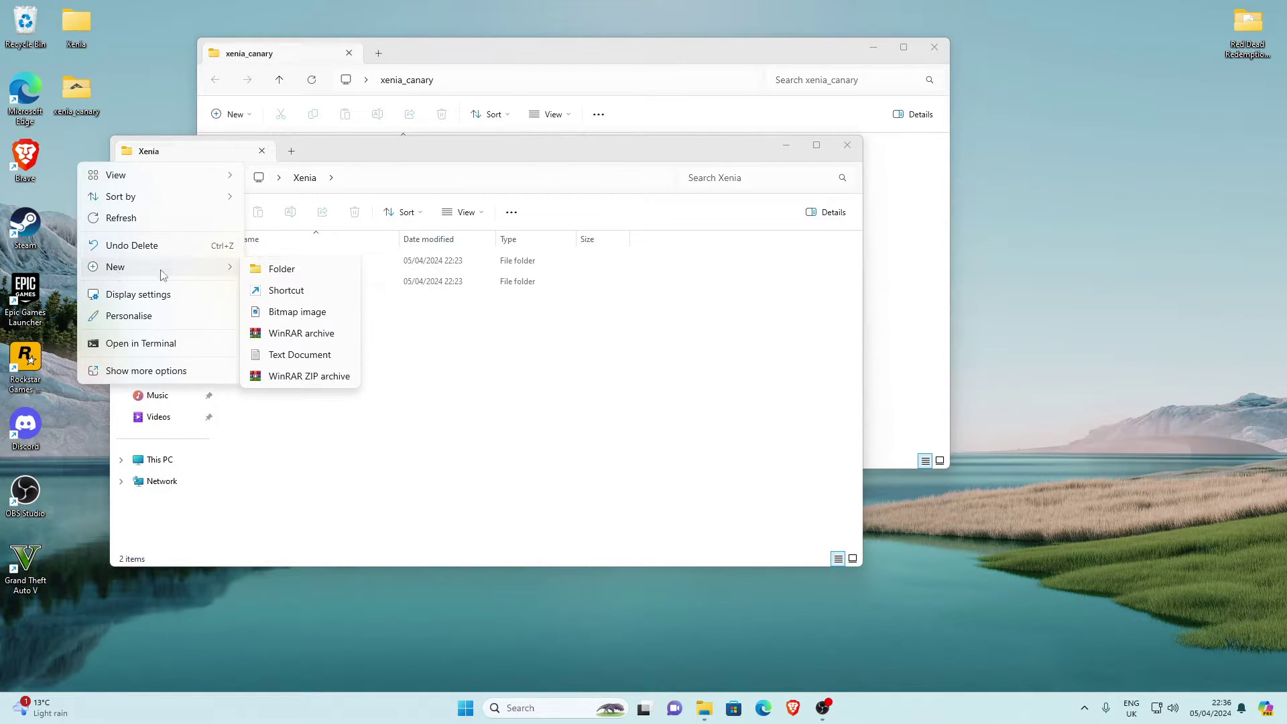
left_click(396, 333)
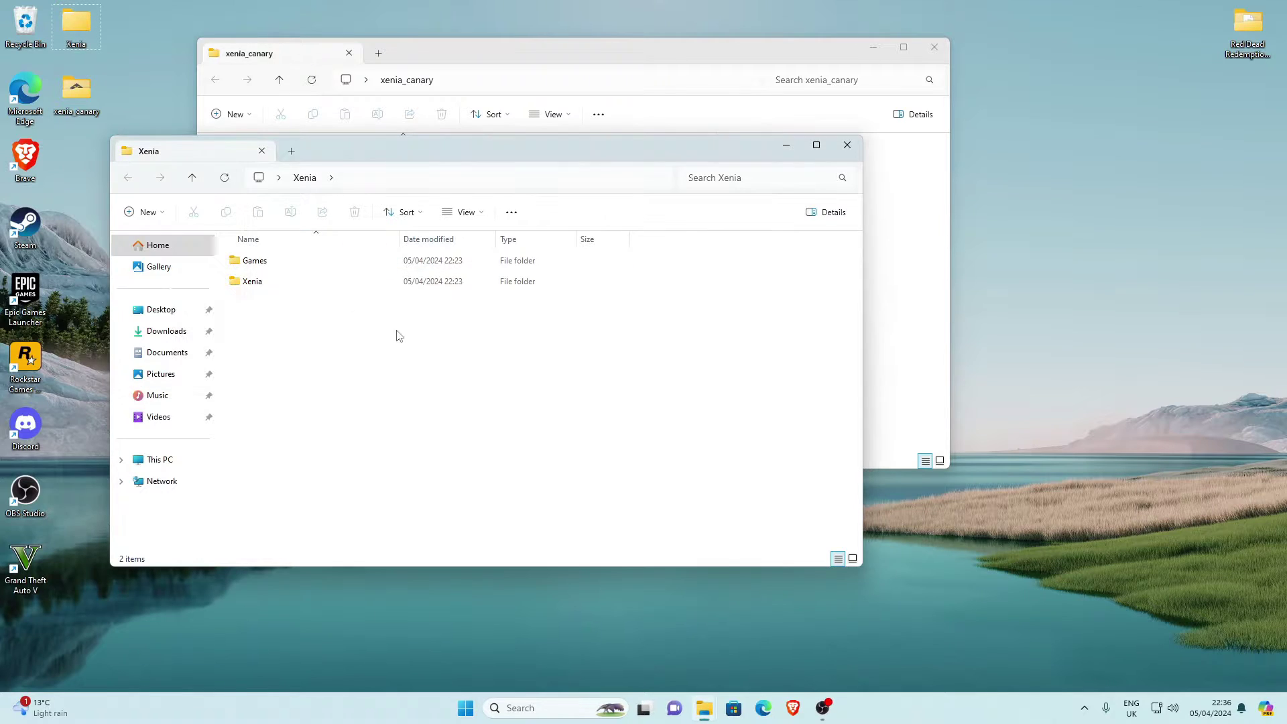
Check the Games folder, then open the empty Xenia subfolder.
left_click(260, 286)
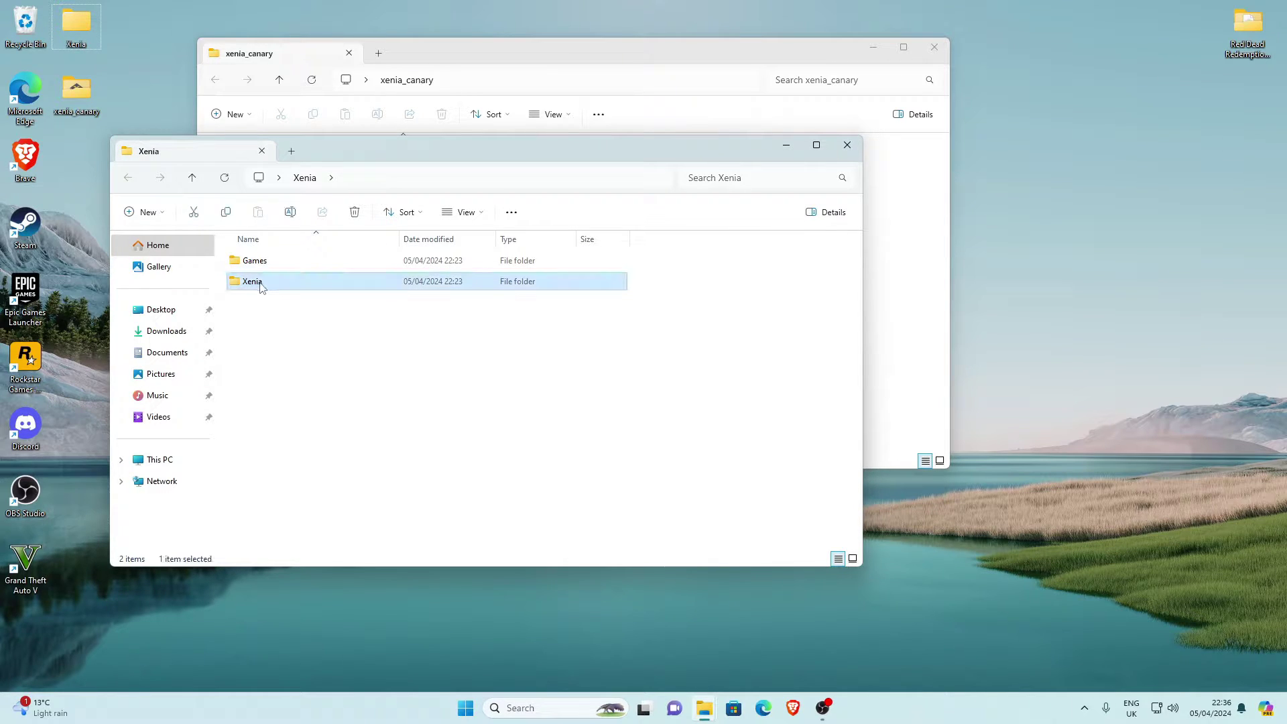
left_click(242, 266)
double_click(272, 262)
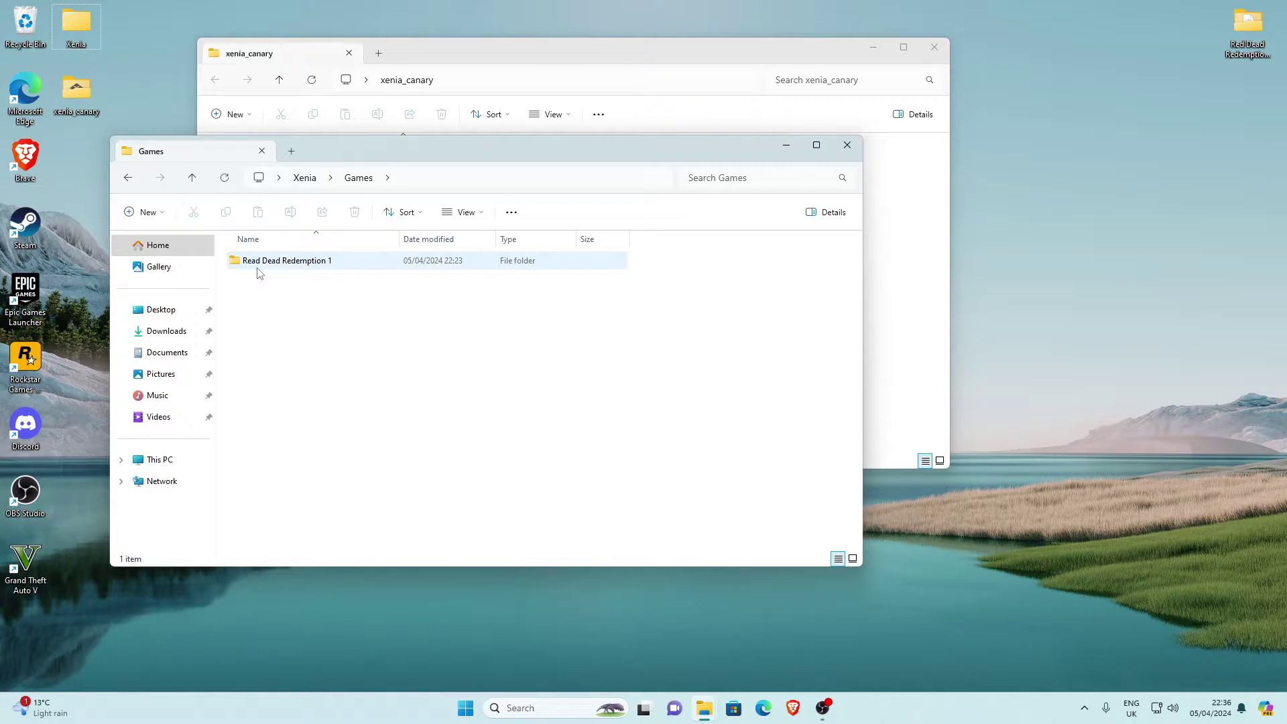
left_click(128, 178)
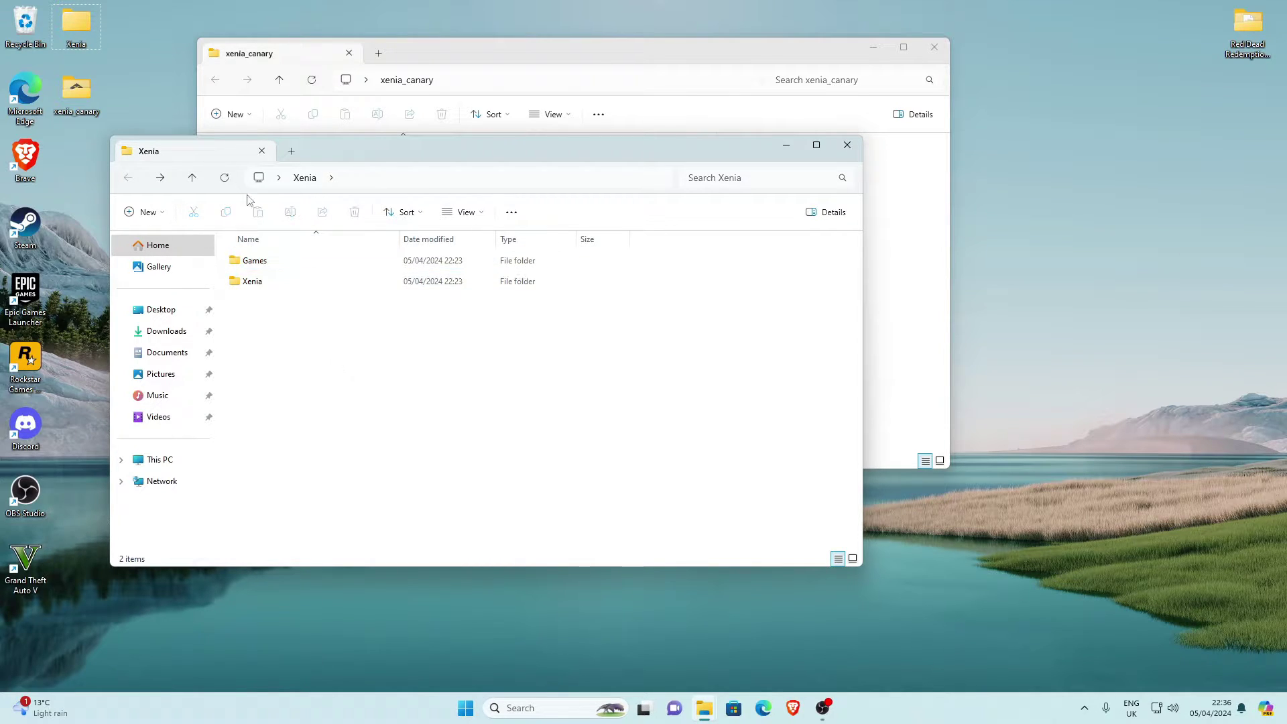
double_click(254, 284)
left_click_drag(312, 168, 257, 275)
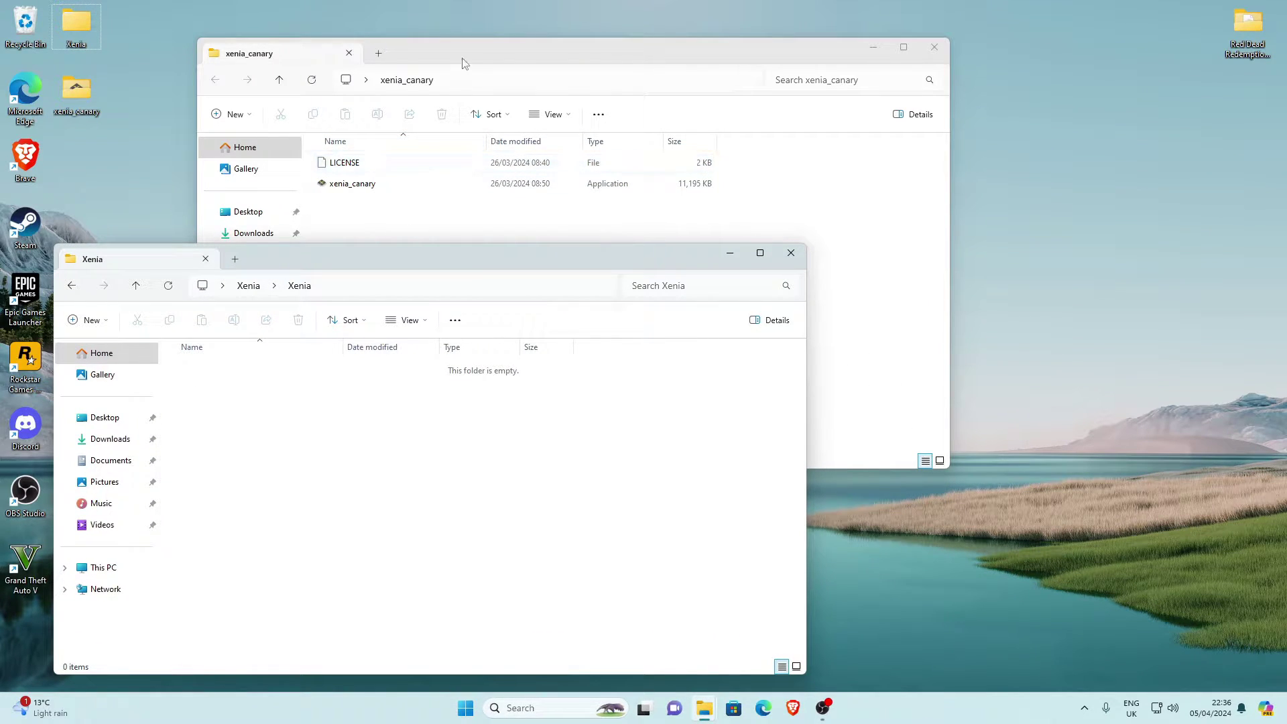
Arrange the Xenia and xenia_canary Explorer windows side by side.
left_click_drag(460, 62, 788, 96)
left_click_drag(409, 258, 339, 142)
left_click(704, 141)
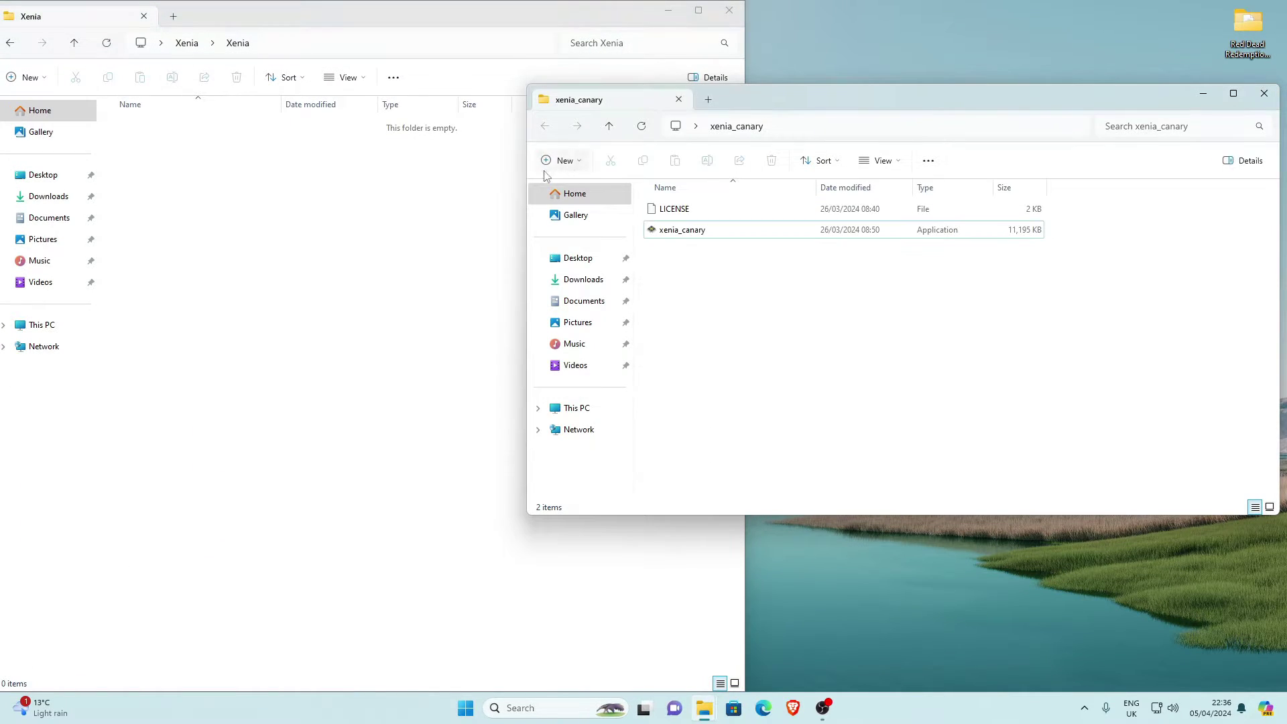
left_click_drag(528, 175, 752, 172)
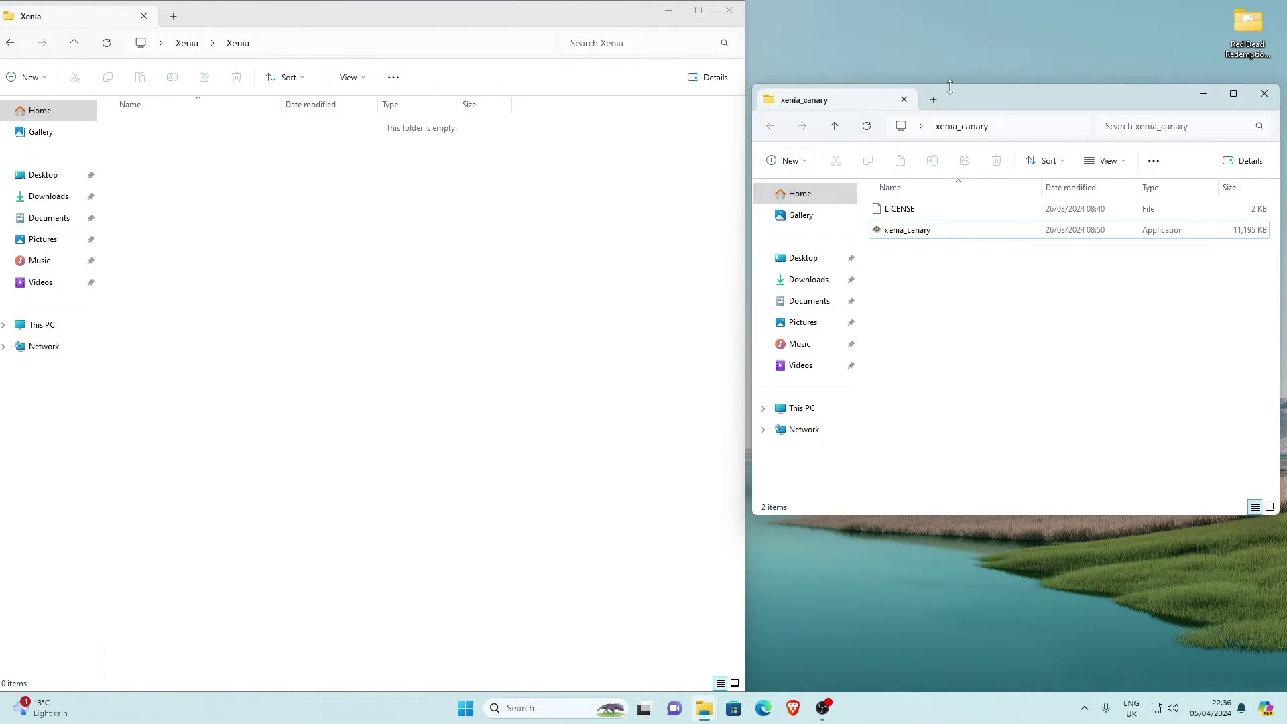
left_click_drag(864, 86, 864, 1)
Move xenia_canary and LICENSE into the Xenia subfolder and close the emptied window.
left_click(902, 154)
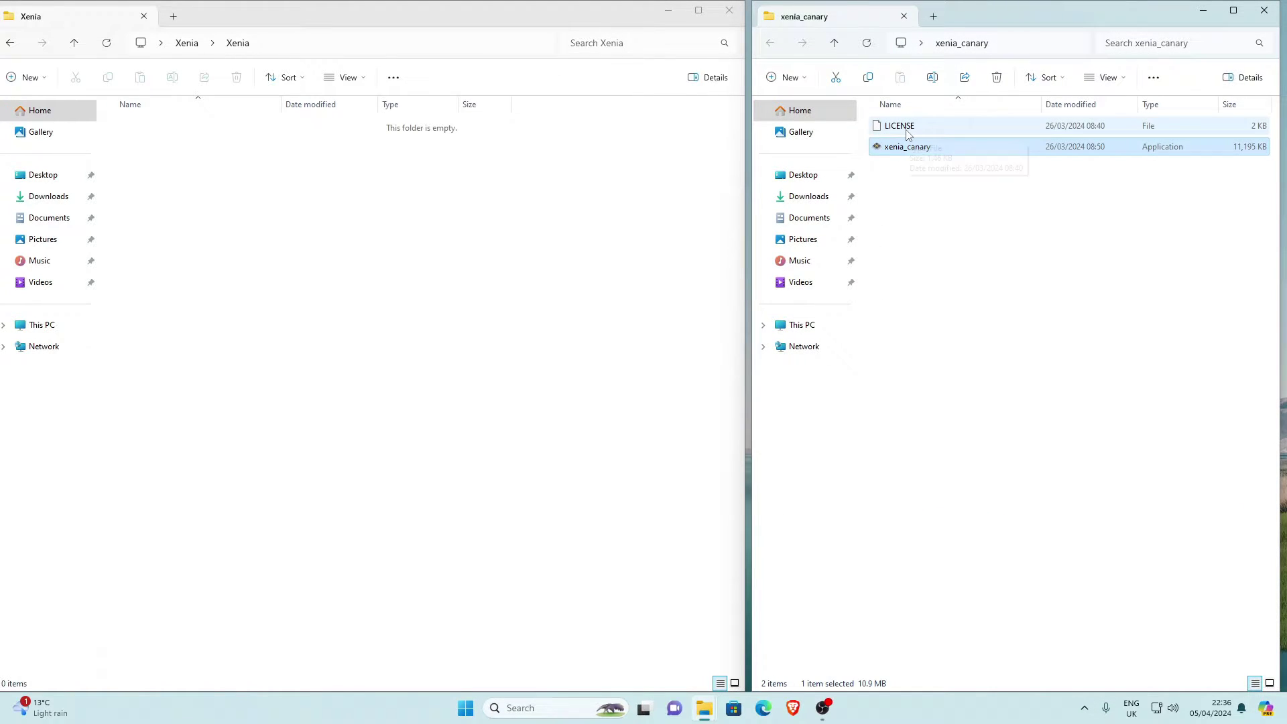
left_click(921, 129, "ctrl")
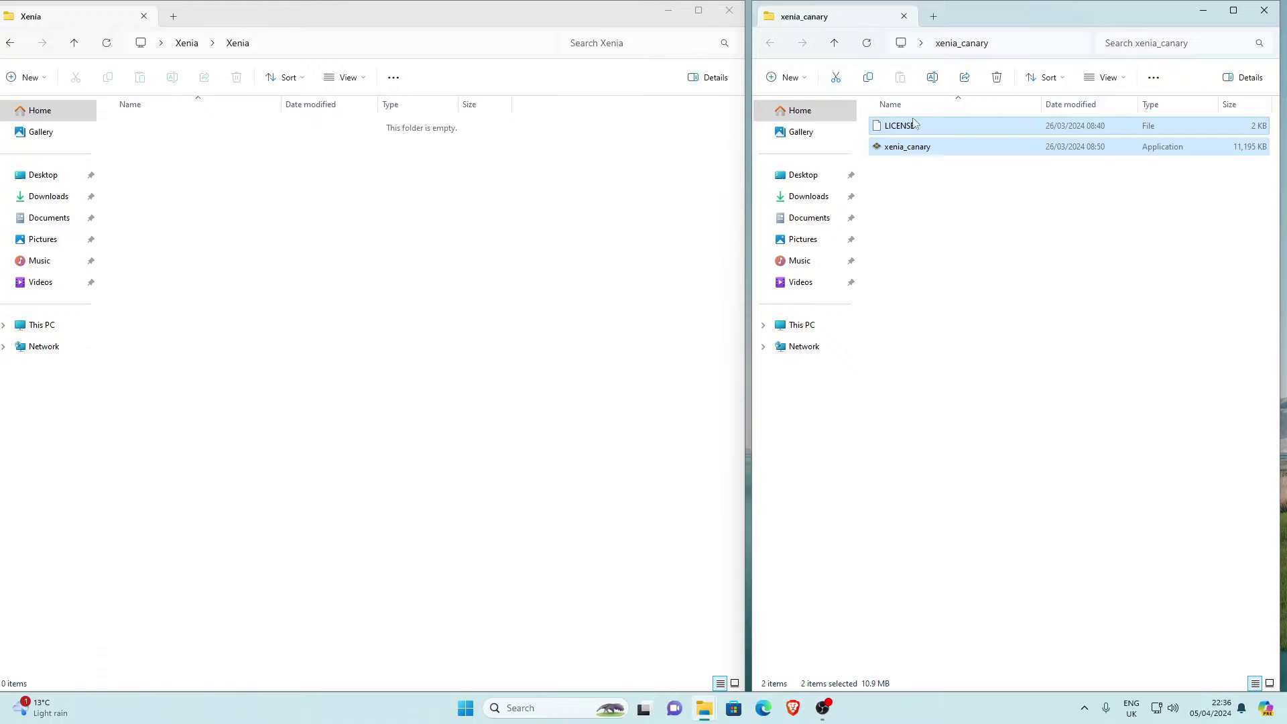
left_click_drag(891, 147, 295, 254)
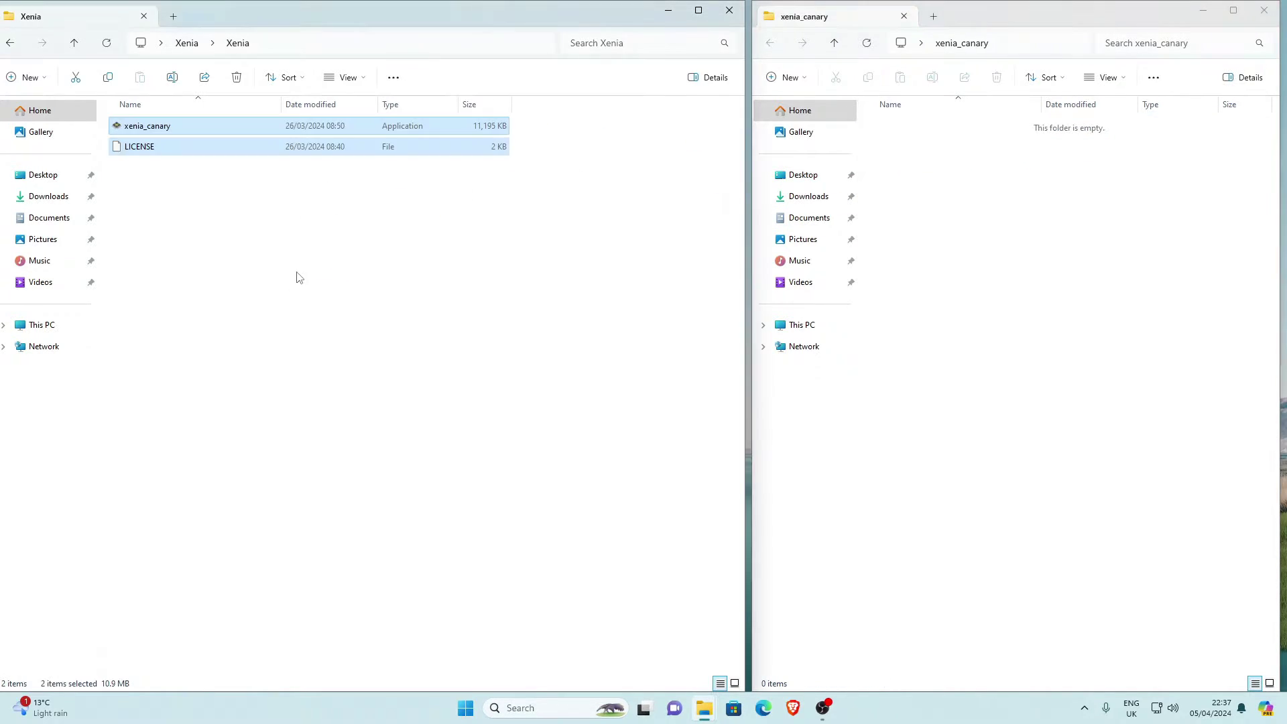
left_click_drag(1063, 11, 935, 115)
left_click(1048, 108)
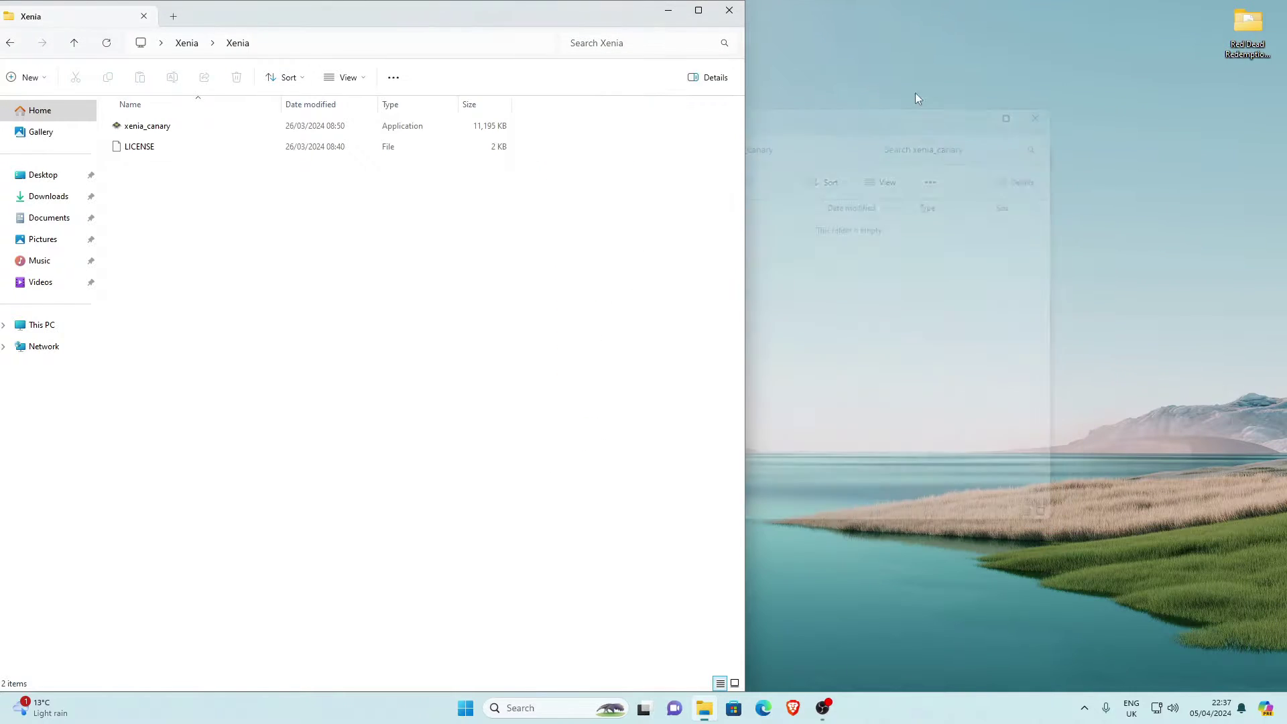
Delete the empty xenia_canary folder from the desktop.
left_click_drag(566, 15, 575, 230)
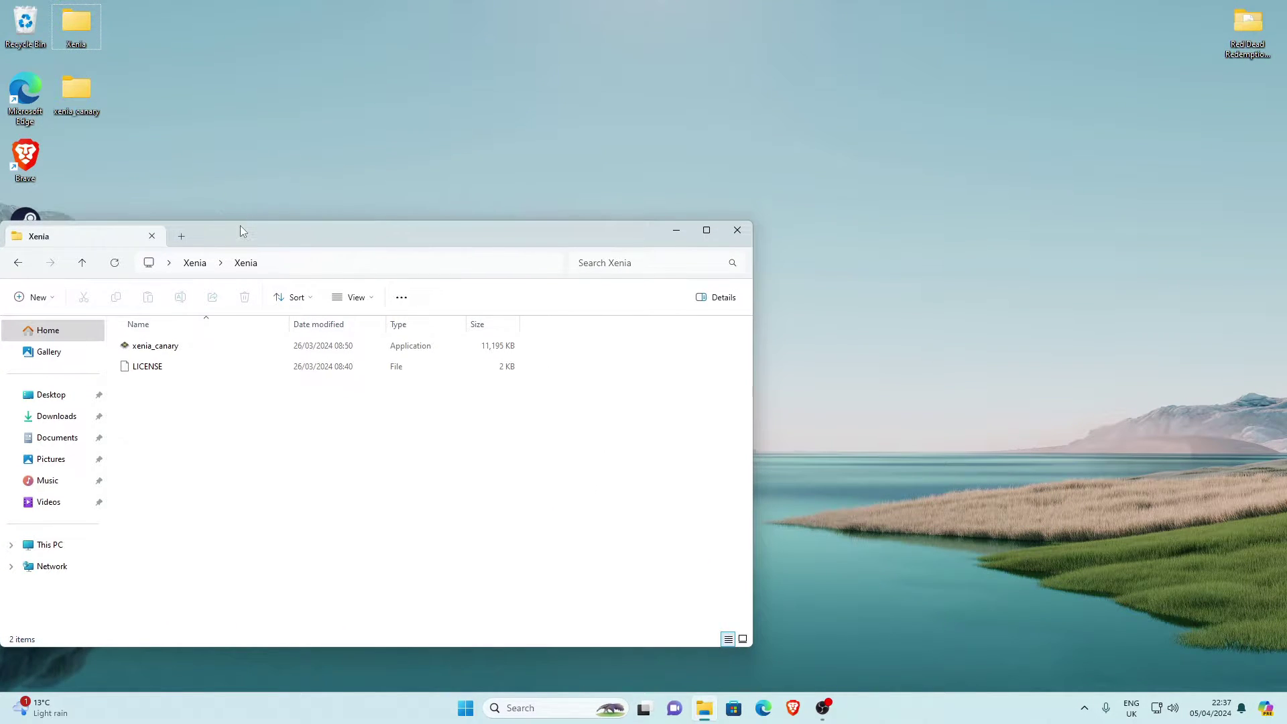
left_click_drag(240, 225, 374, 231)
left_click(74, 87)
right_click(74, 87)
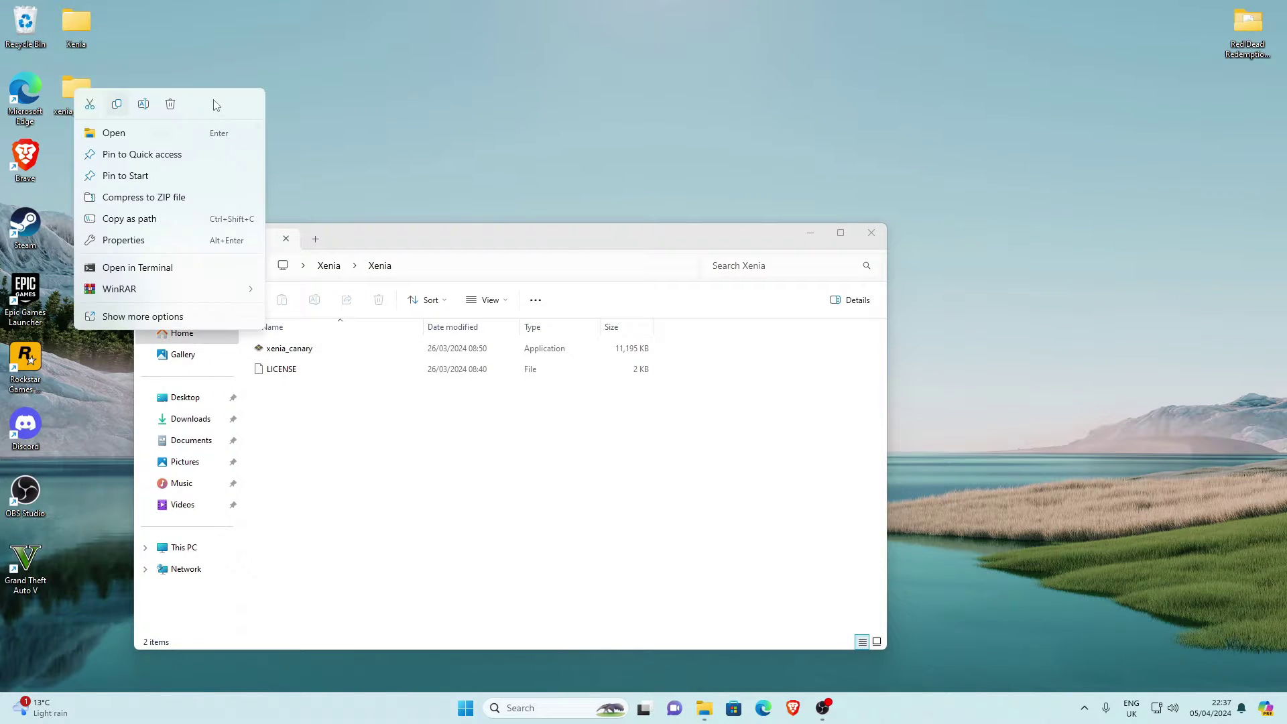
left_click(180, 109)
left_click_drag(369, 238, 246, 211)
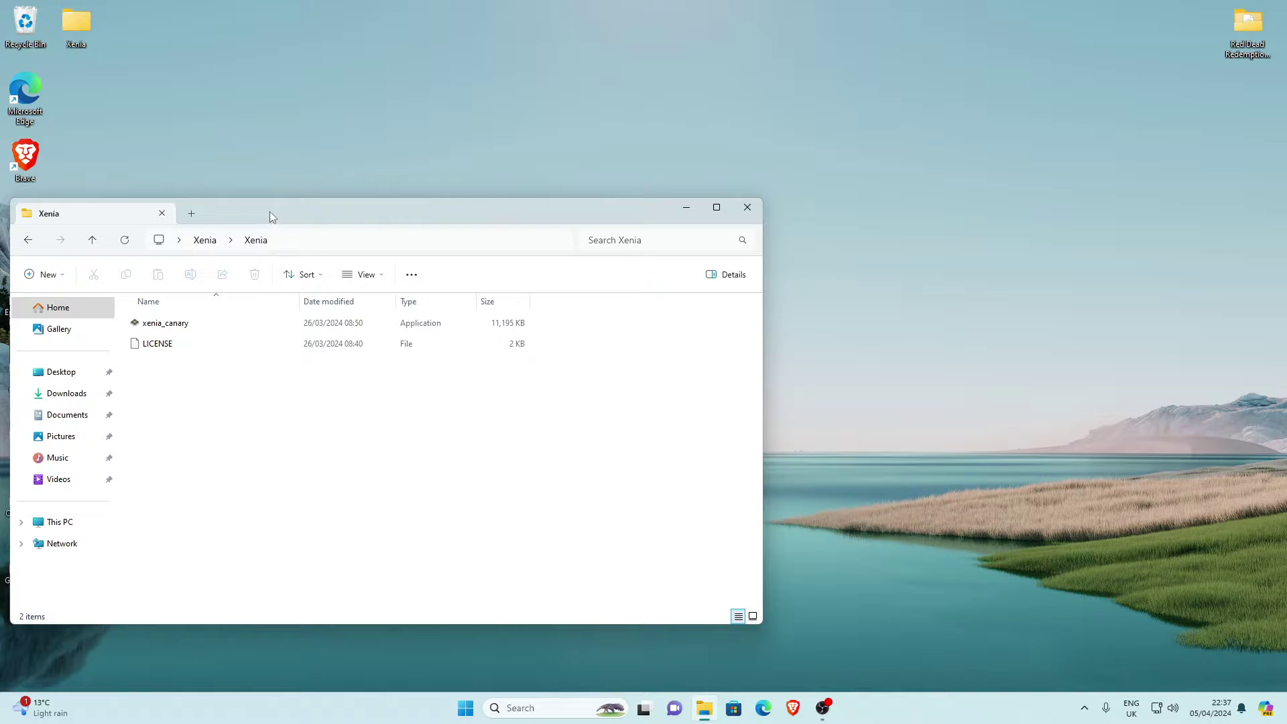
Maximize the Xenia folder and launch xenia_canary, choosing Run anyway at the SmartScreen warning.
left_click(719, 203)
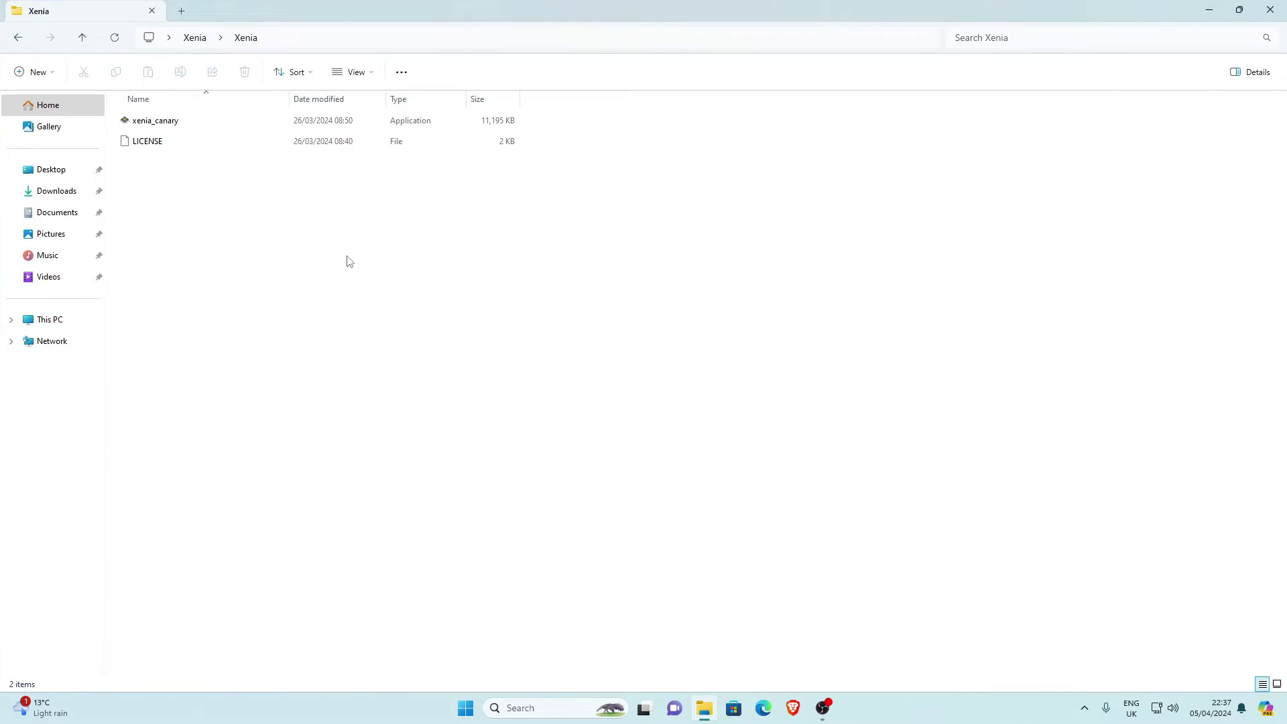
left_click(151, 125)
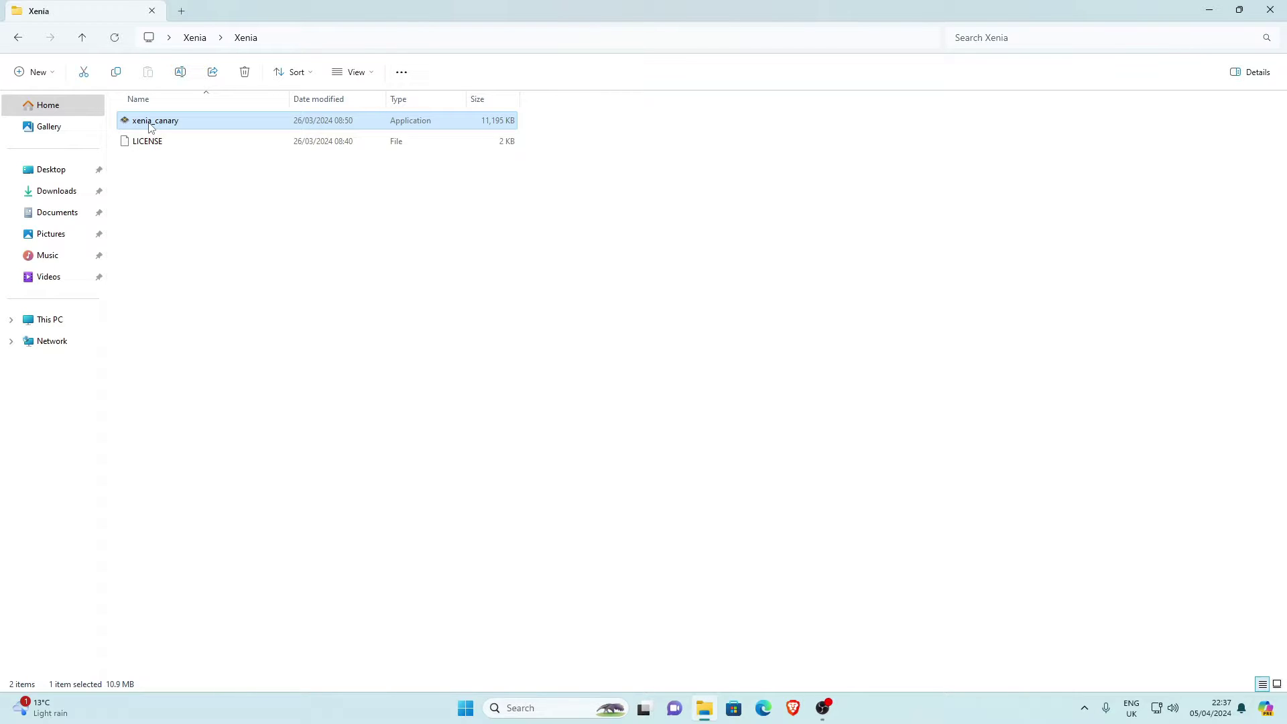
left_click(151, 125)
right_click(168, 122)
left_click(253, 152)
left_click(235, 128)
right_click(234, 129)
left_click(201, 138)
left_click(193, 126)
double_click(193, 126)
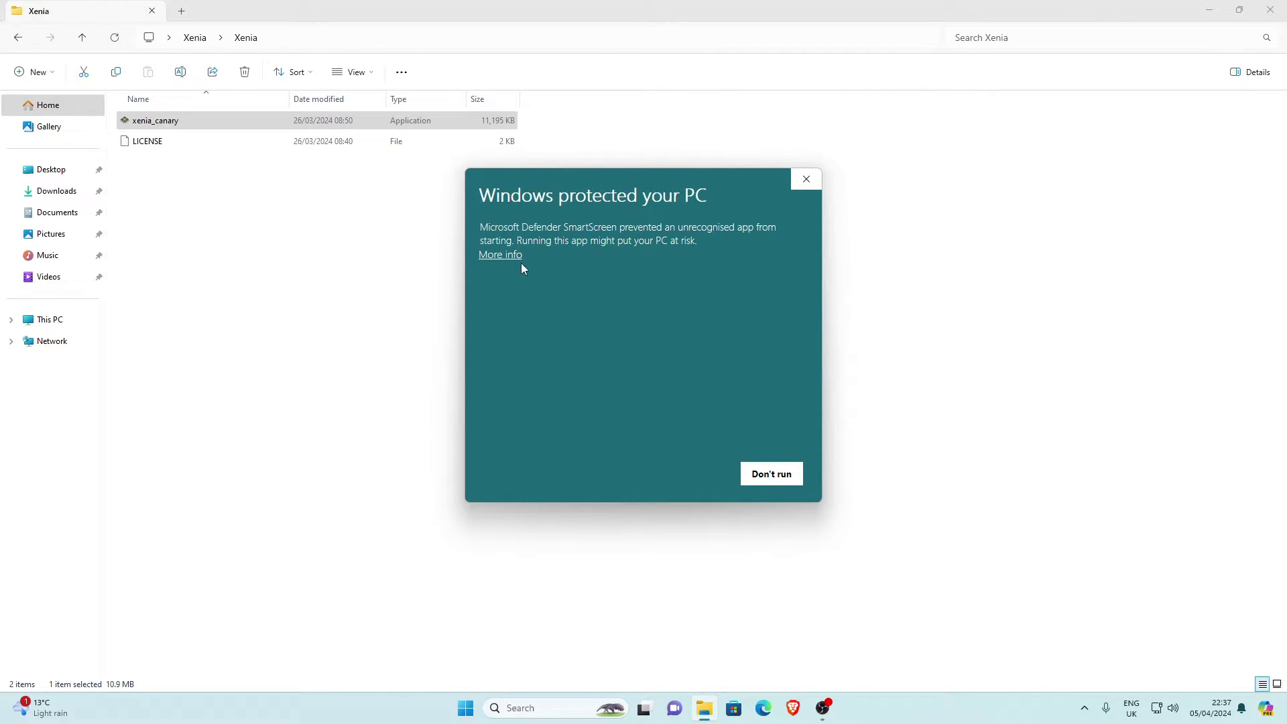
left_click(496, 256)
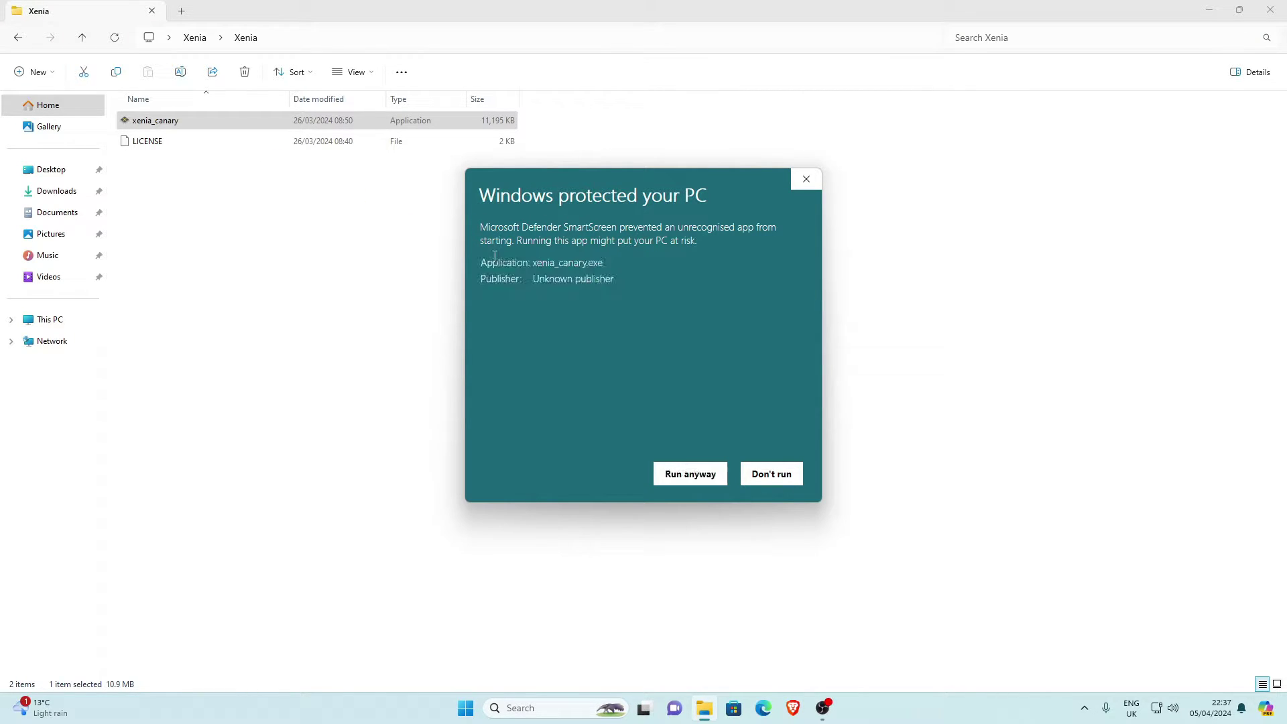
left_click(691, 480)
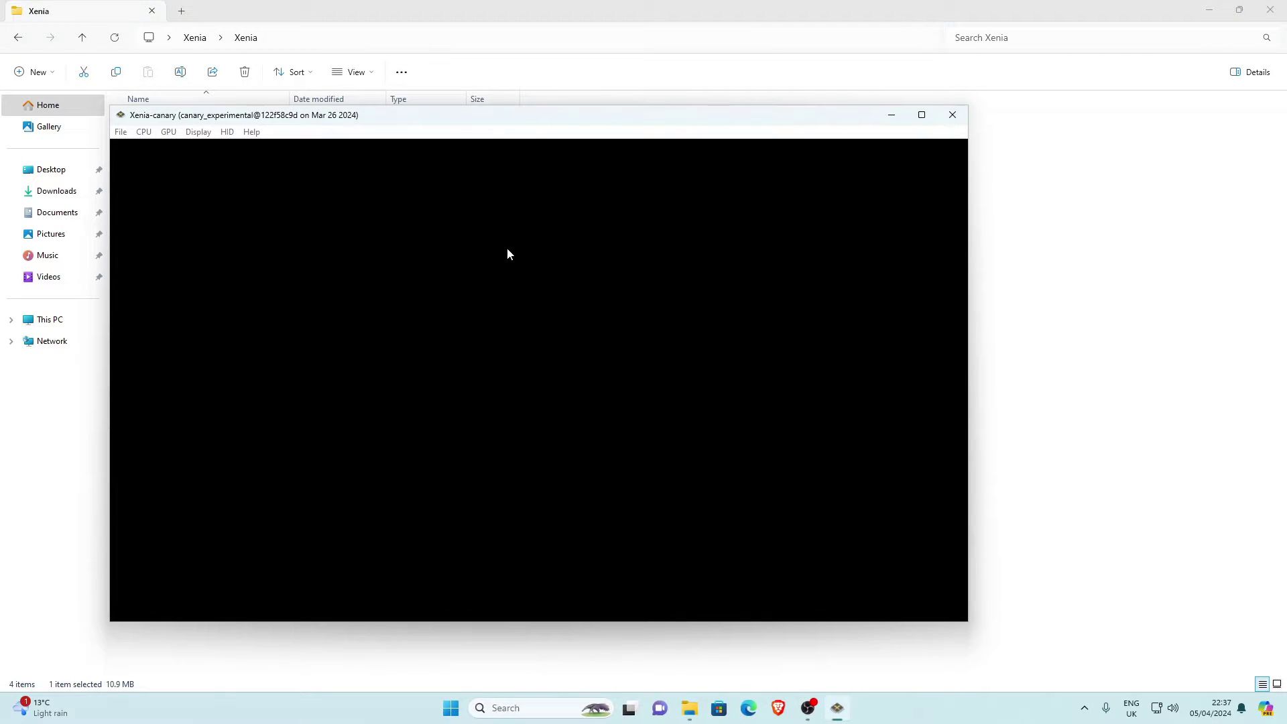
Close the first-run Xenia-canary window and return to the Xenia folder in File Explorer.
left_click(1207, 10)
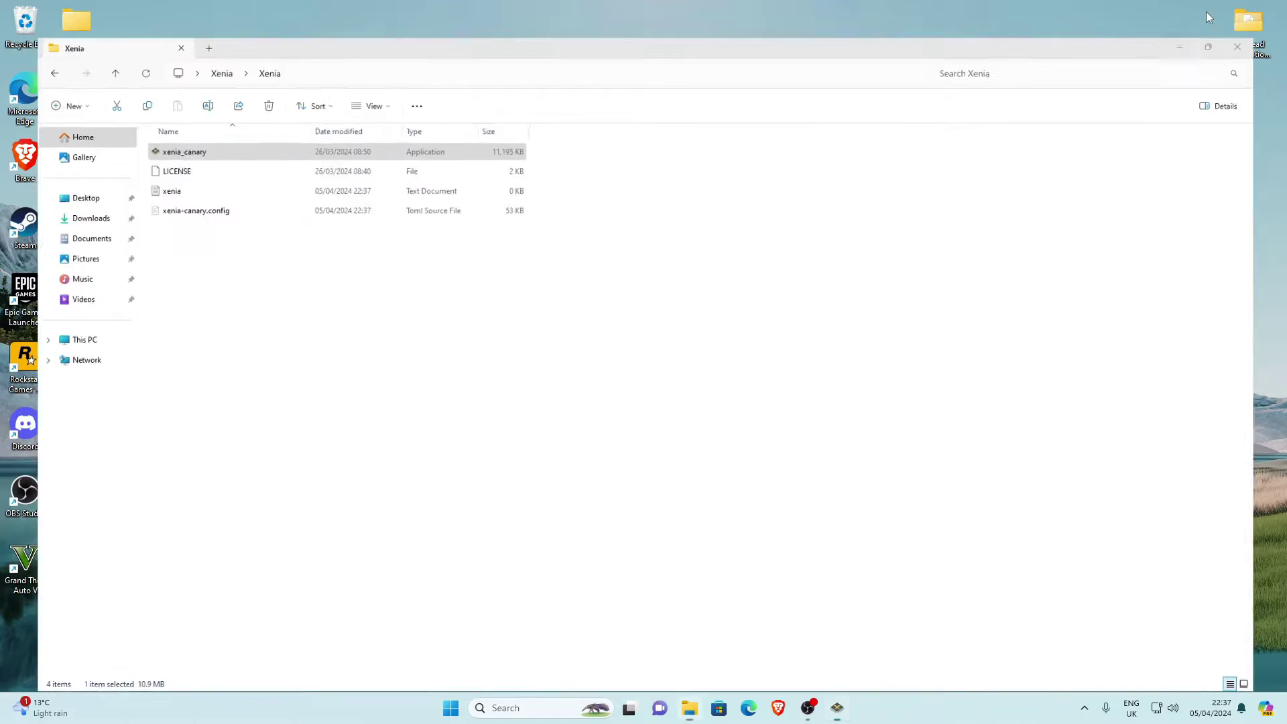
left_click_drag(601, 127, 691, 111)
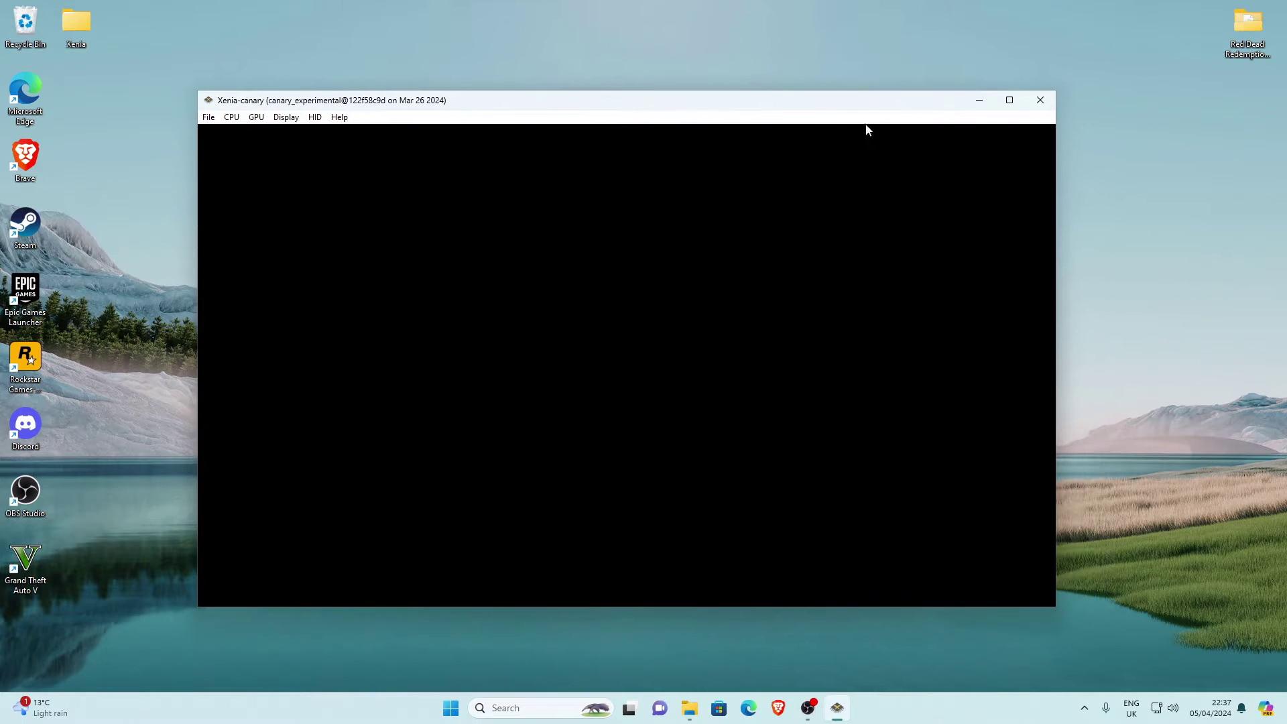
left_click(1010, 101)
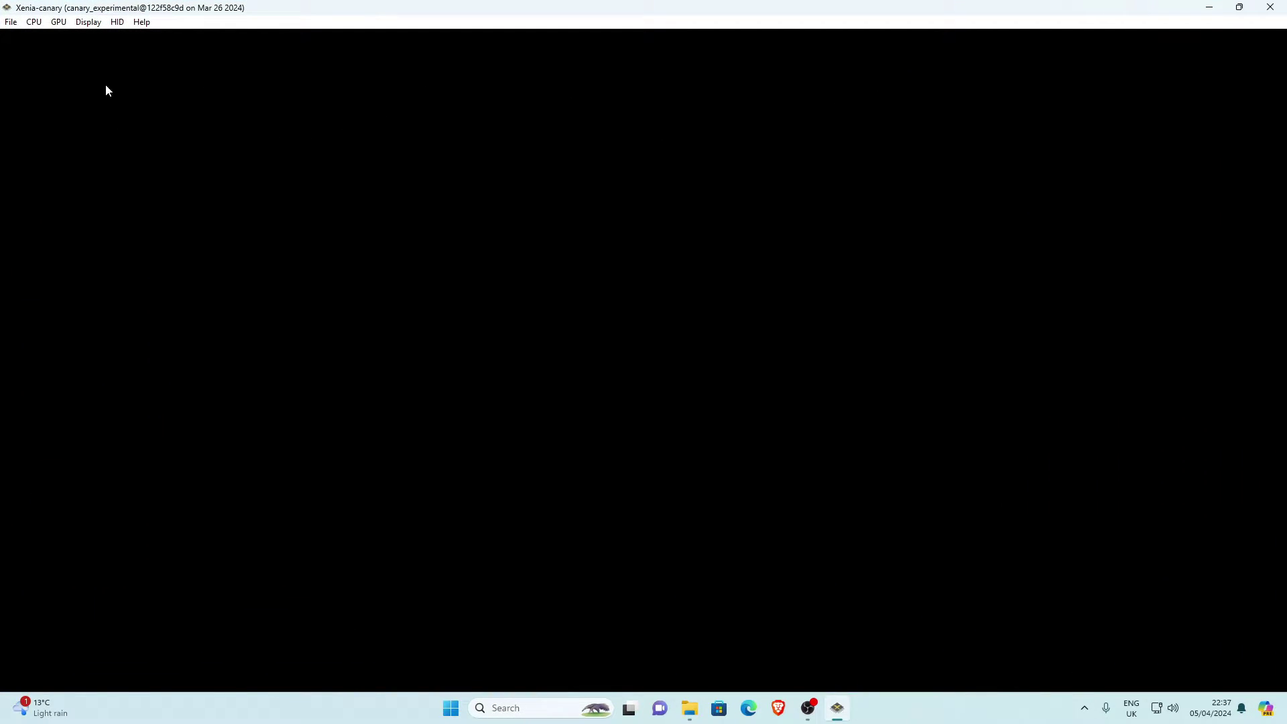
double_click(966, 13)
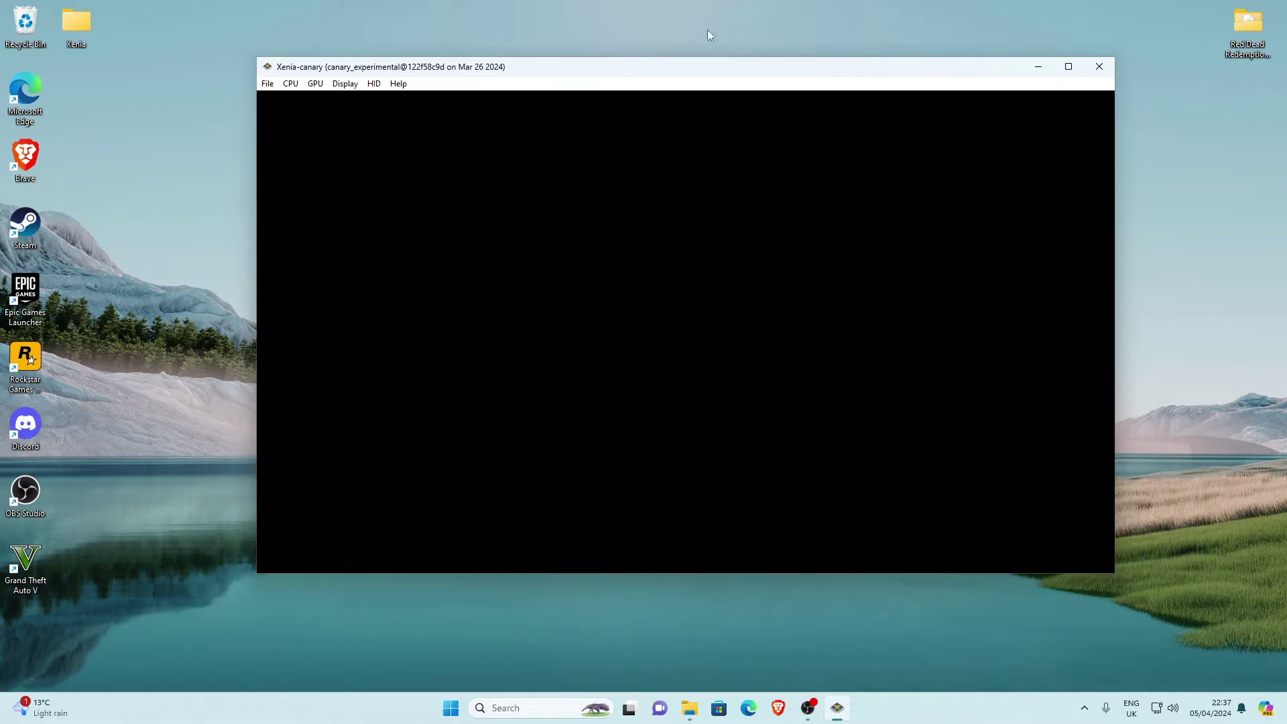
left_click(1100, 66)
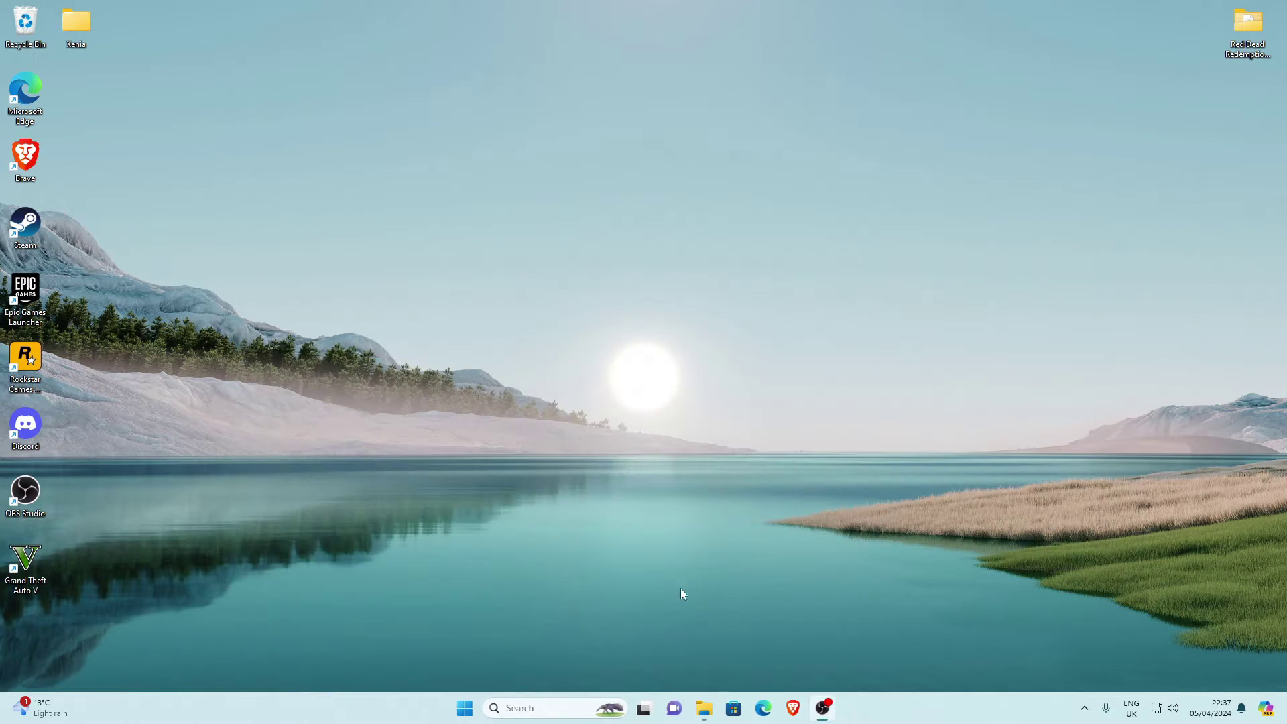
left_click(704, 708)
left_click(337, 327)
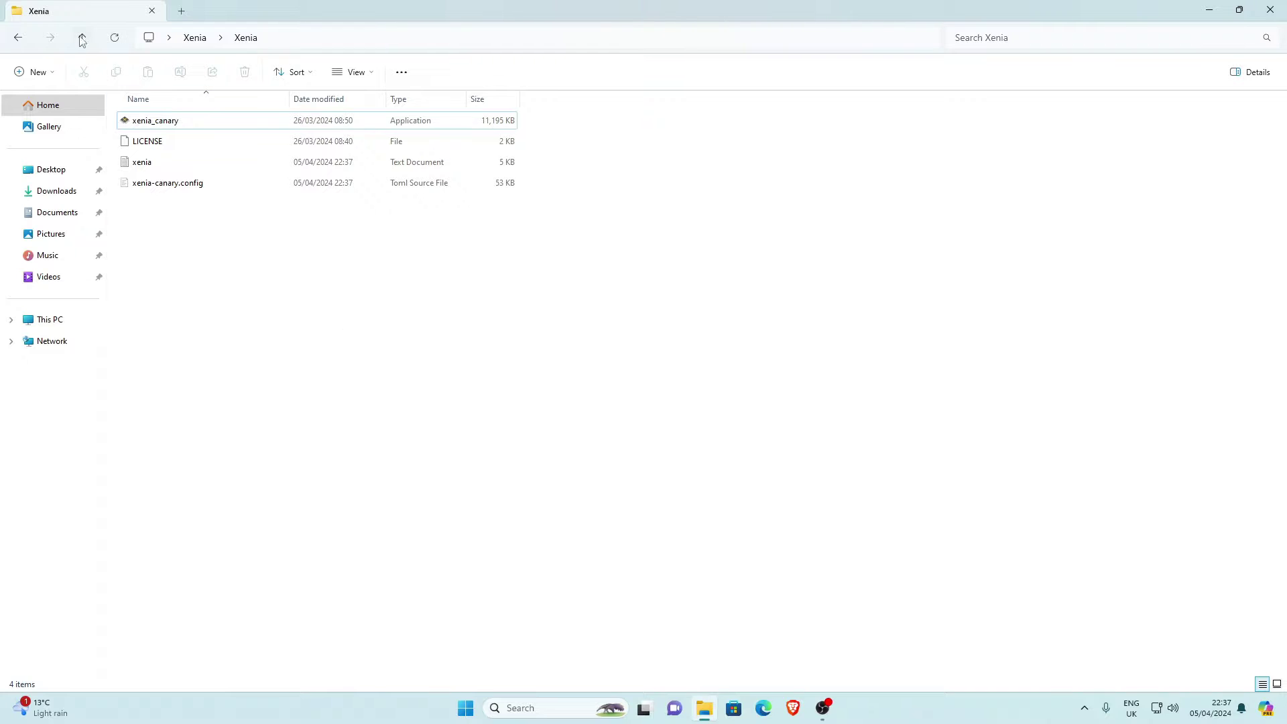
Refresh the Xenia folder and open xenia-canary.config with Edit in Notepad.
left_click(115, 38)
left_click(161, 146)
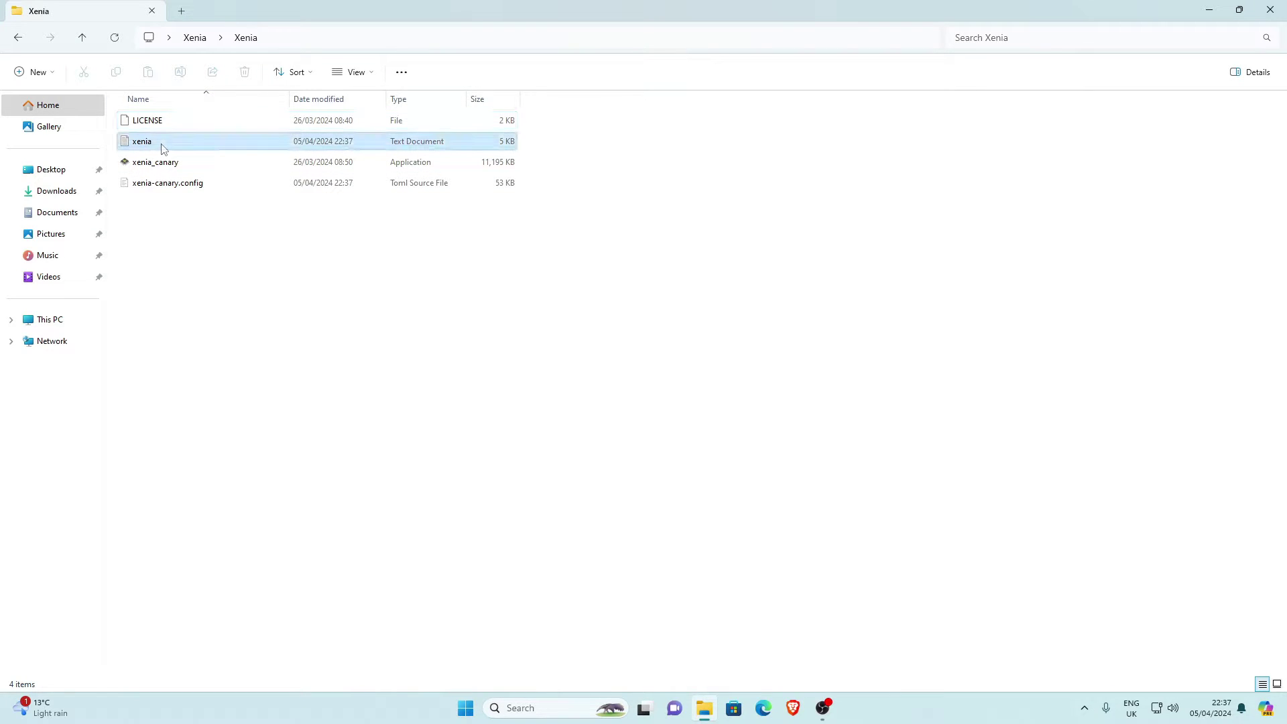
left_click(212, 234)
left_click(179, 190)
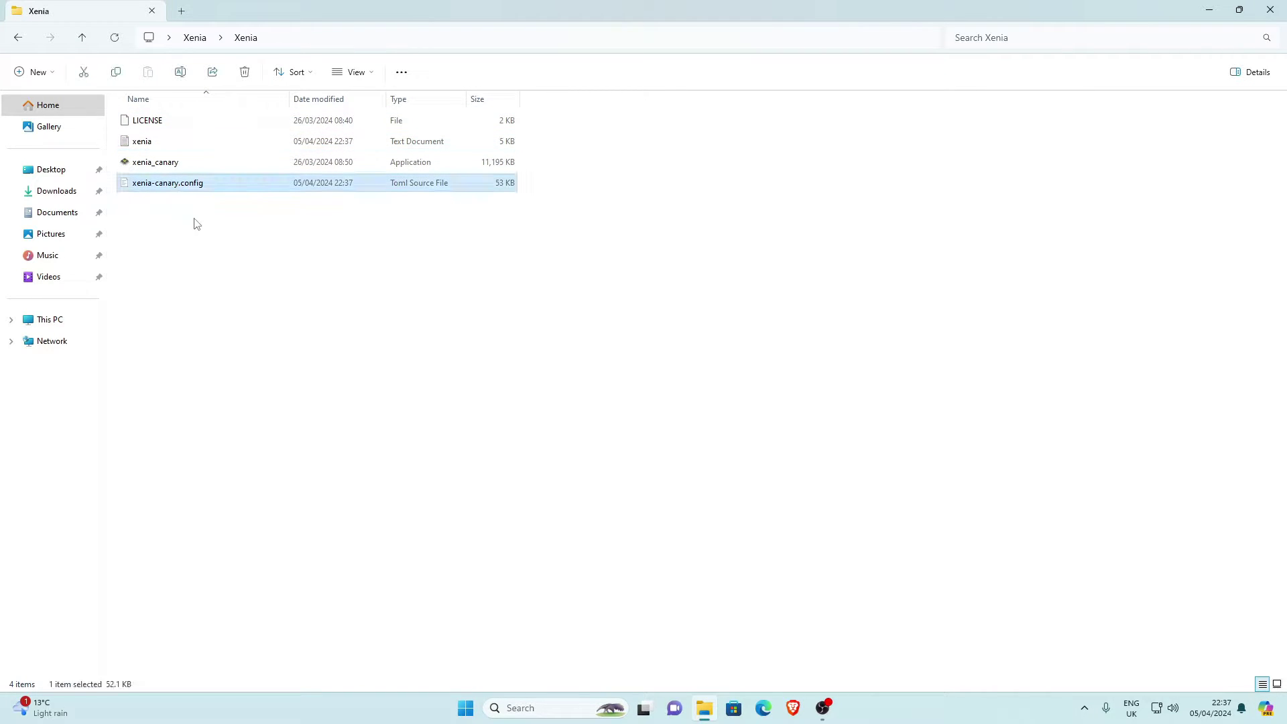
left_click(203, 233)
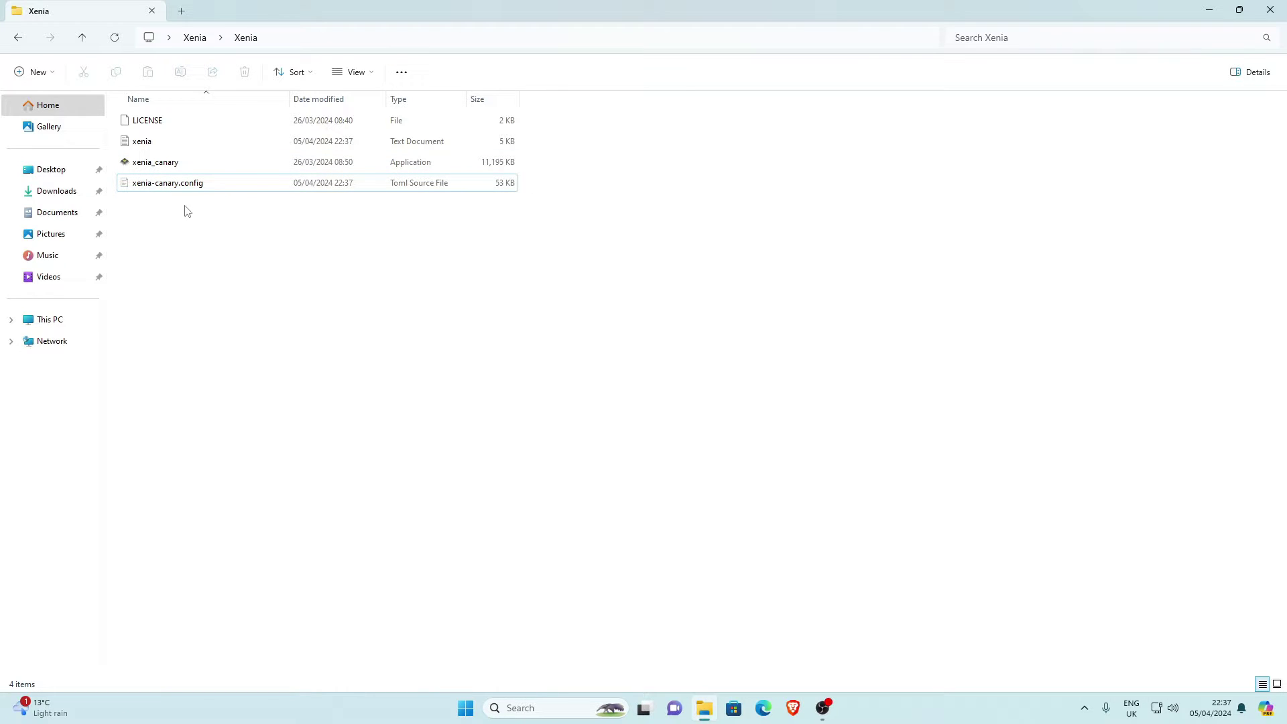
left_click(165, 187)
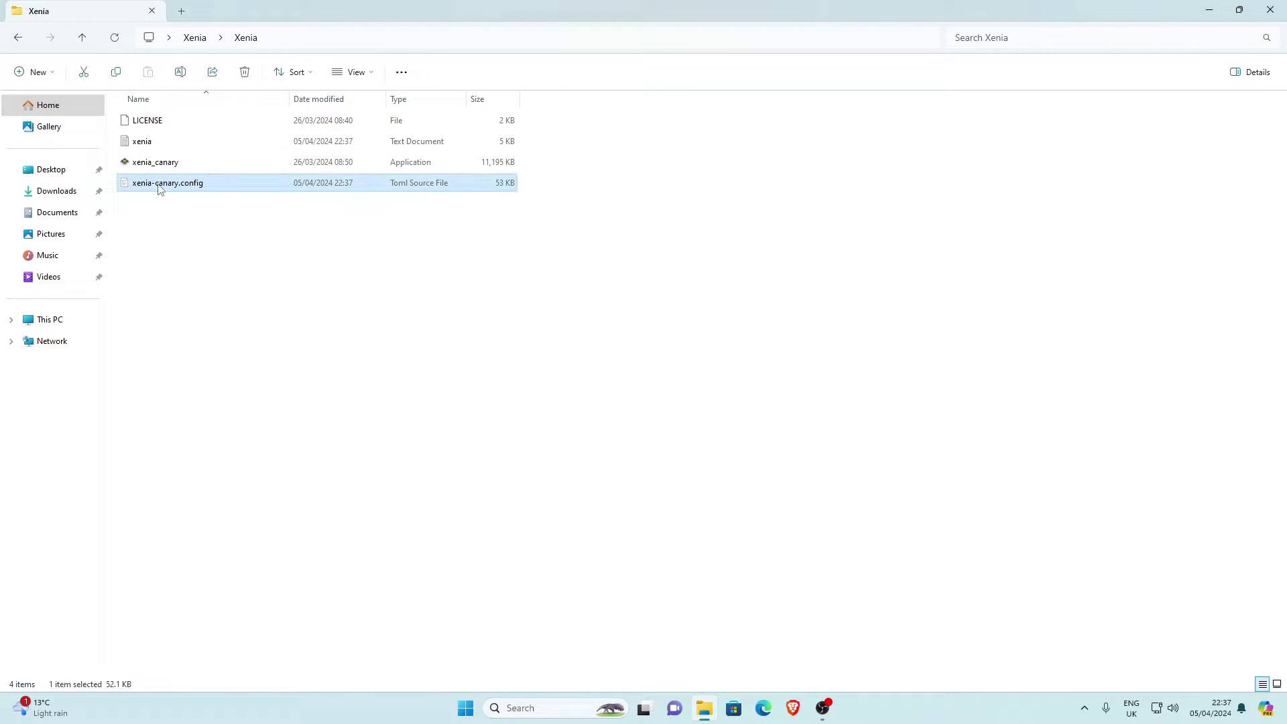
right_click(209, 183)
left_click(280, 382)
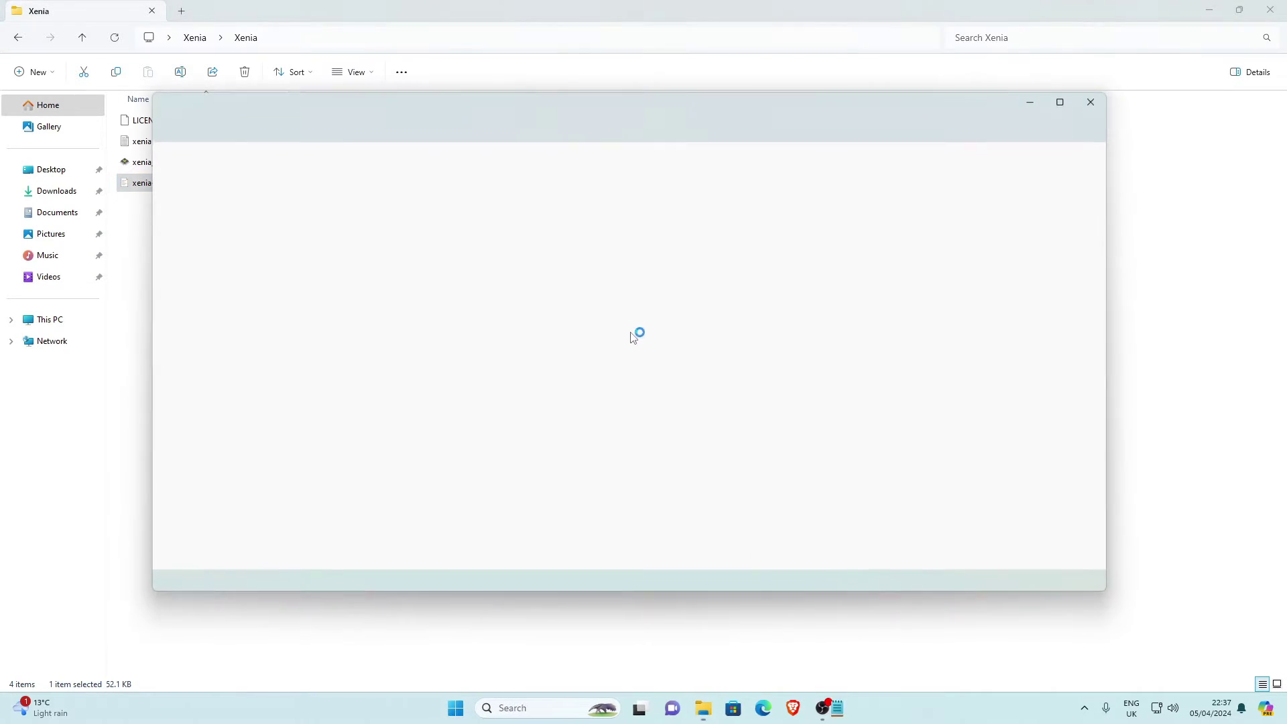
Maximize Notepad and close the other tab without saving.
left_click(1059, 103)
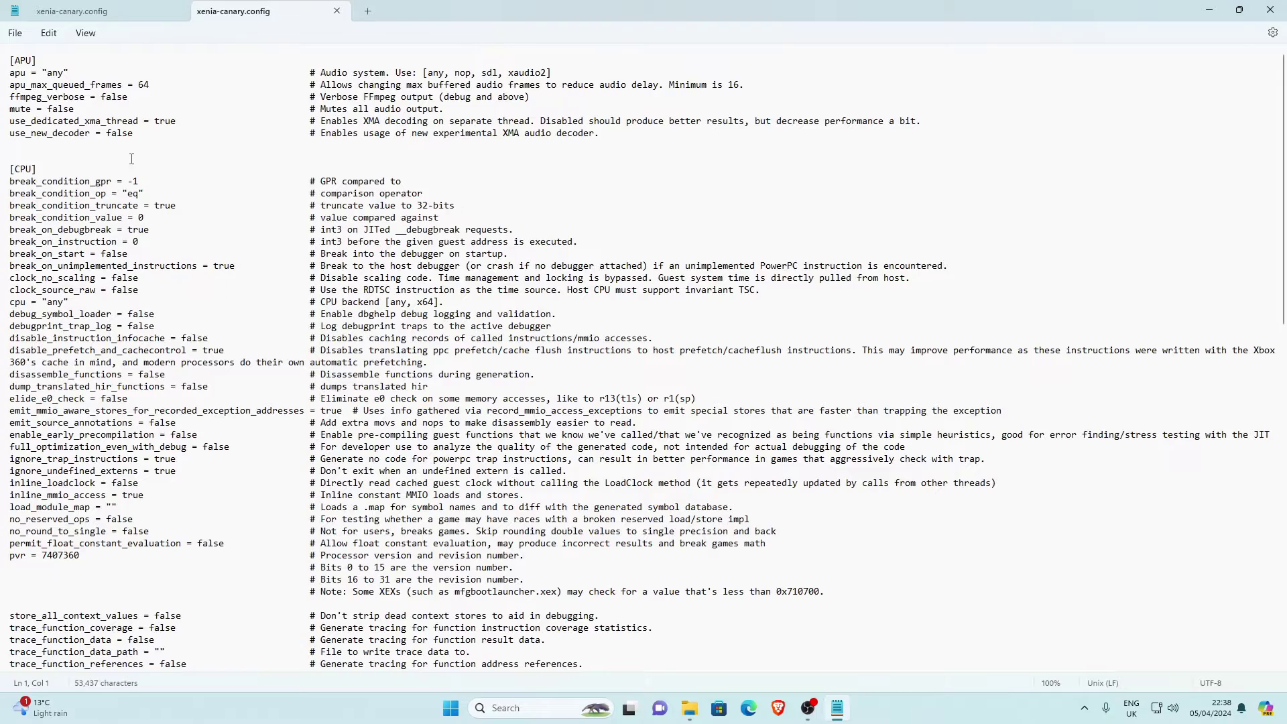
left_click(177, 11)
left_click(642, 386)
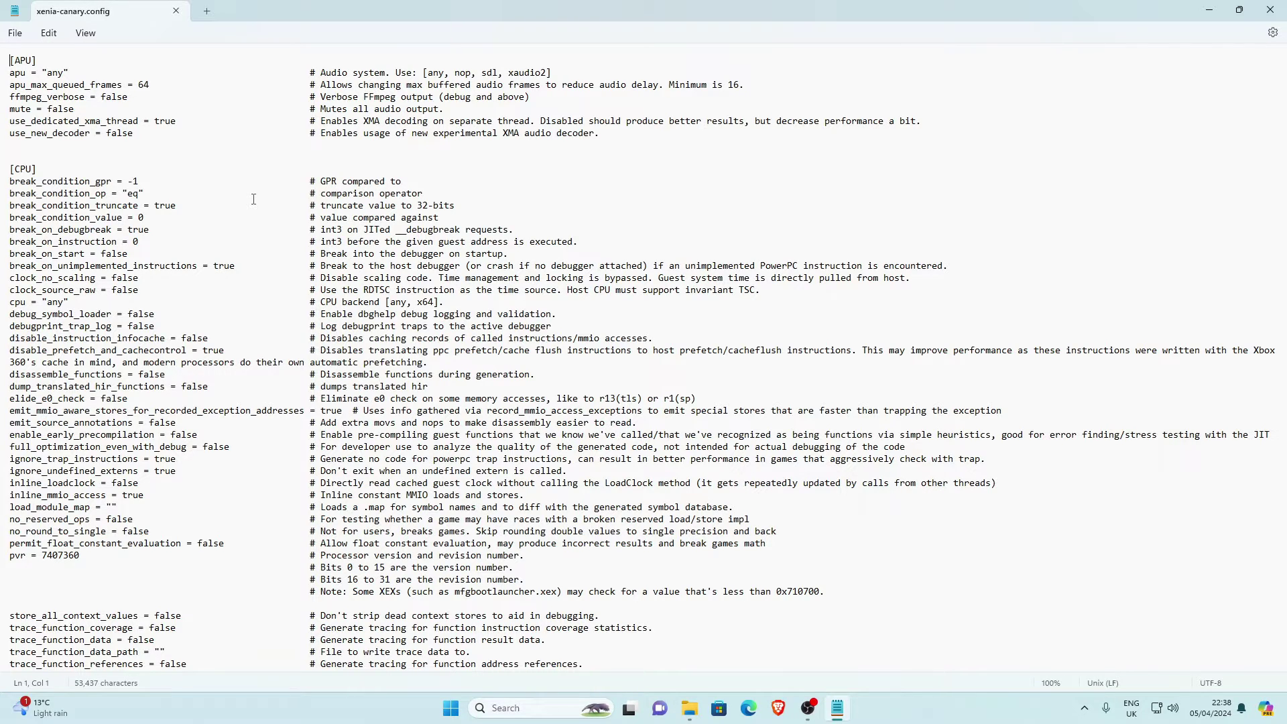
Scroll through xenia-canary.config and open Find with the old search term cleared.
scroll(281, 214, "down", 2)
scroll(305, 231, "up", 2)
scroll(256, 372, "down", 16)
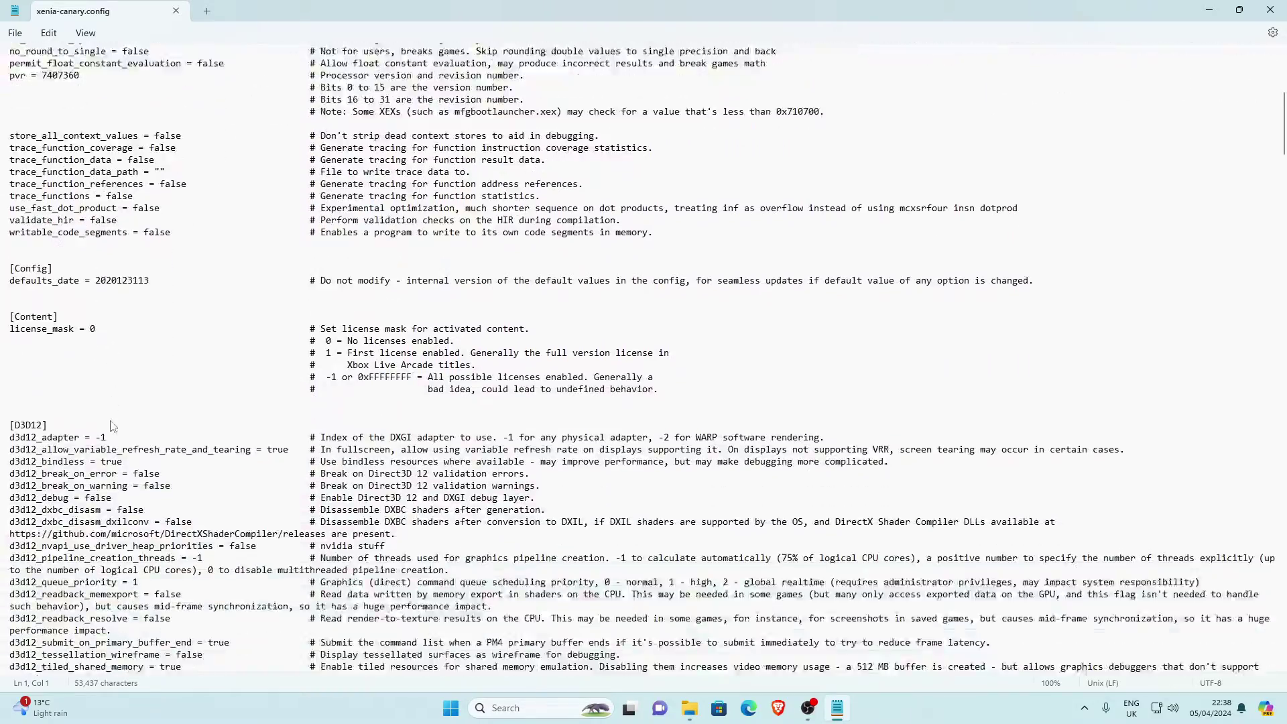
scroll(112, 426, "down", 5)
scroll(120, 412, "up", 20)
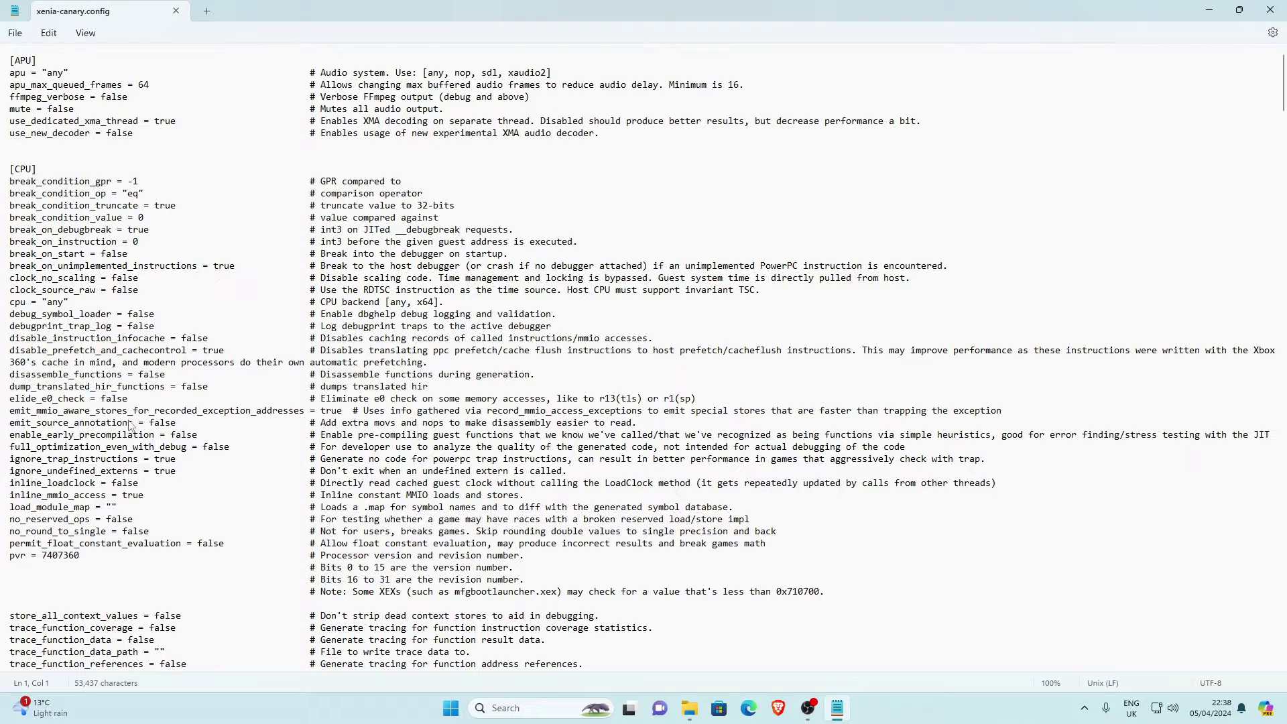
key("ctrl+f")
key("BackSpace")
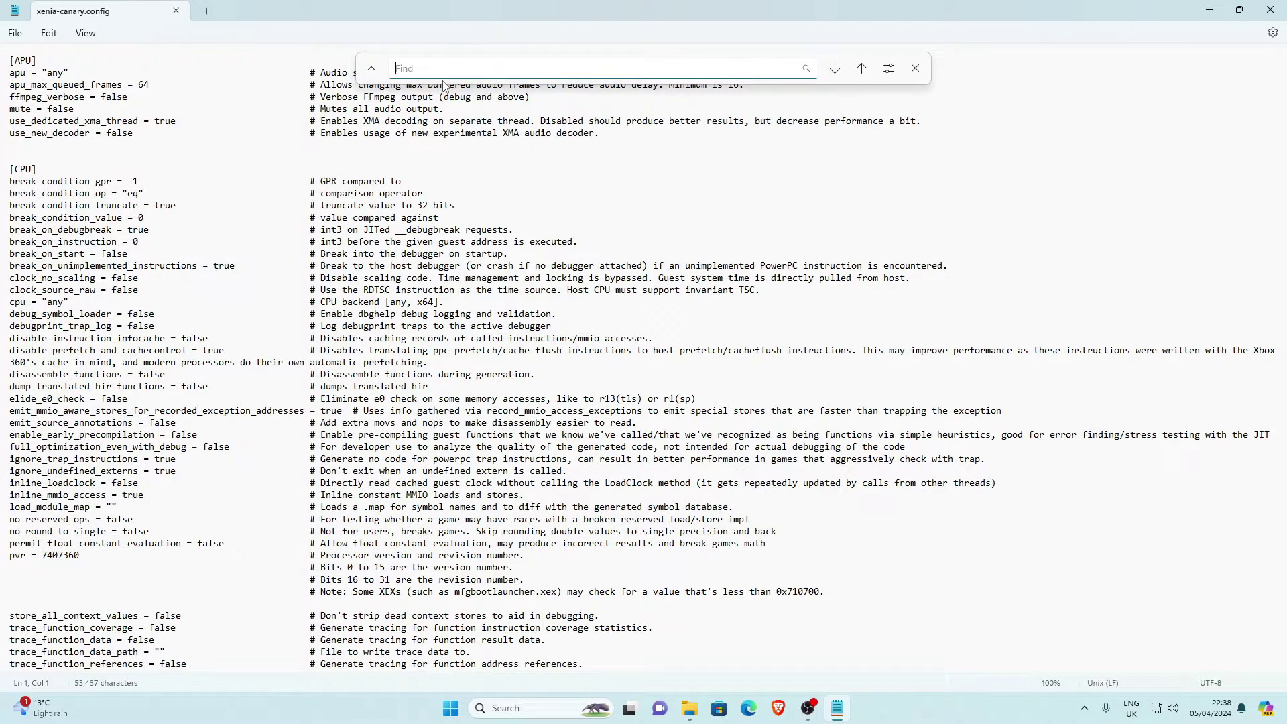
Search the config for 'vsyn' to locate the vsync setting.
type("vsync")
key("Return")
key("Return")
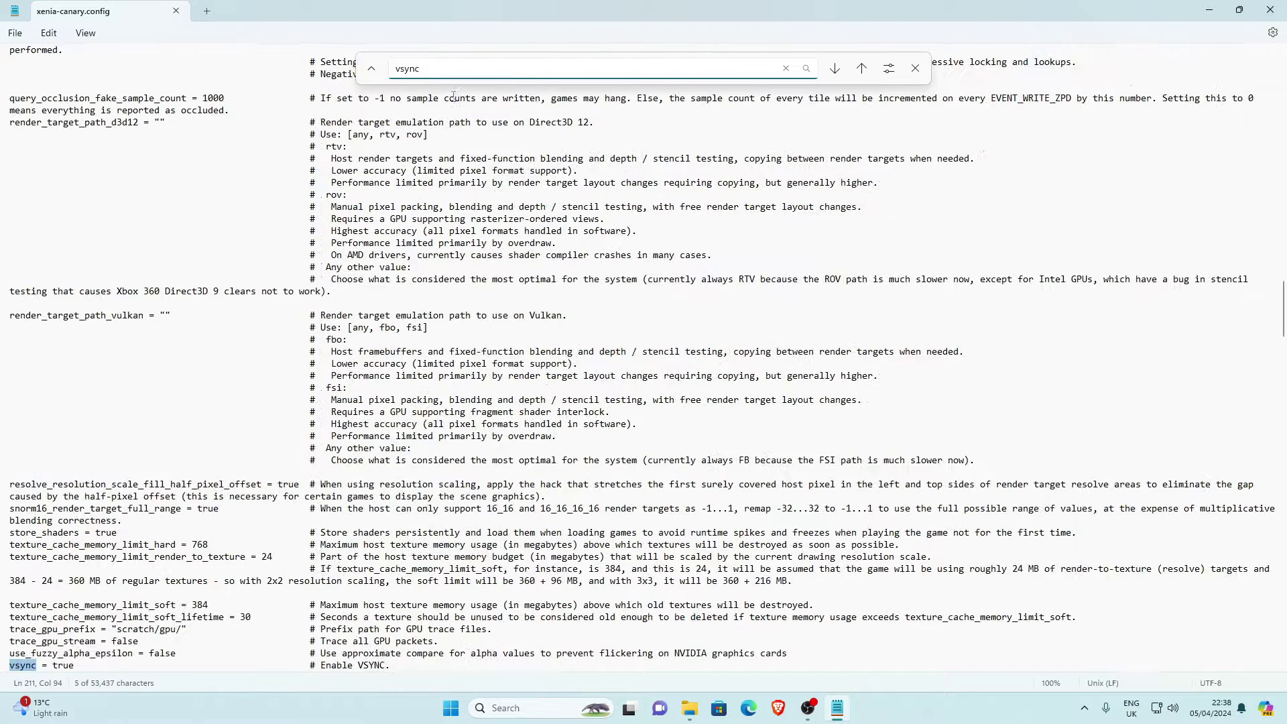
scroll(64, 535, "down", 5)
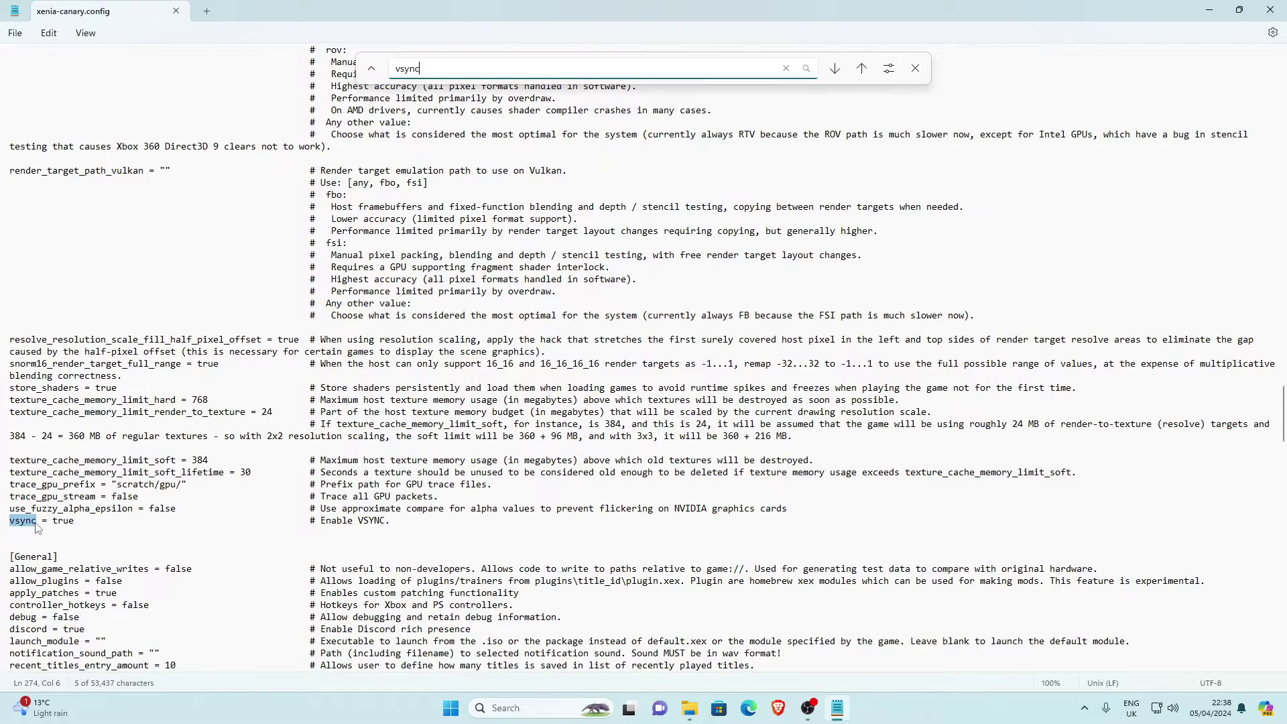
scroll(40, 528, "down", 1)
Change the vsync line from true to false.
left_click(33, 484)
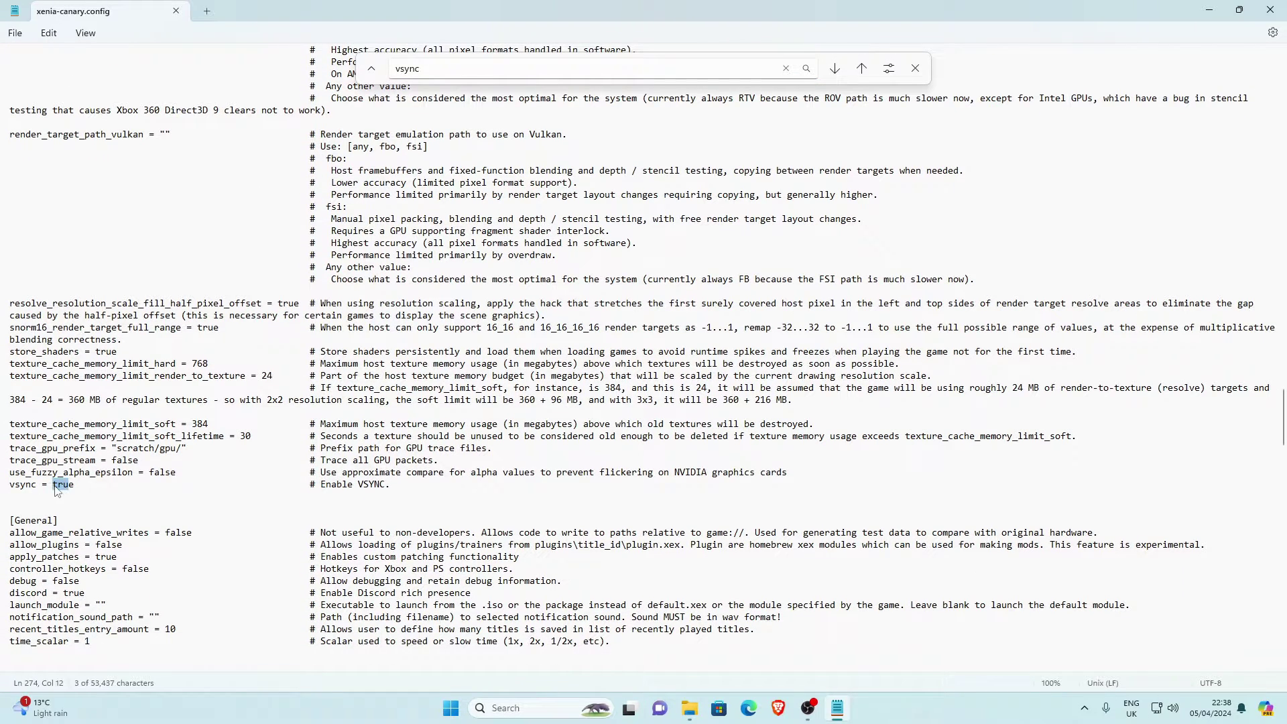
left_click_drag(74, 485, 54, 487)
left_click(81, 483)
left_click_drag(81, 483, 54, 482)
left_click(72, 484)
double_click(74, 484)
type("false")
left_click(915, 68)
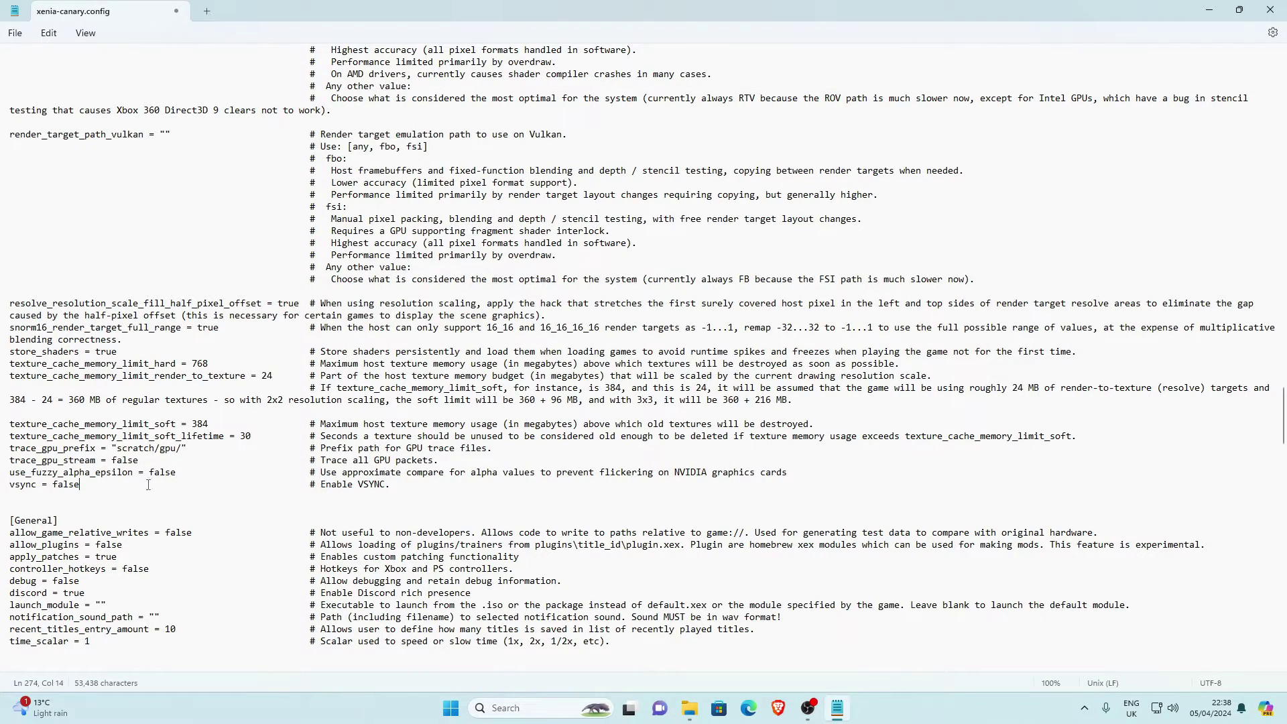
key("ctrl+f")
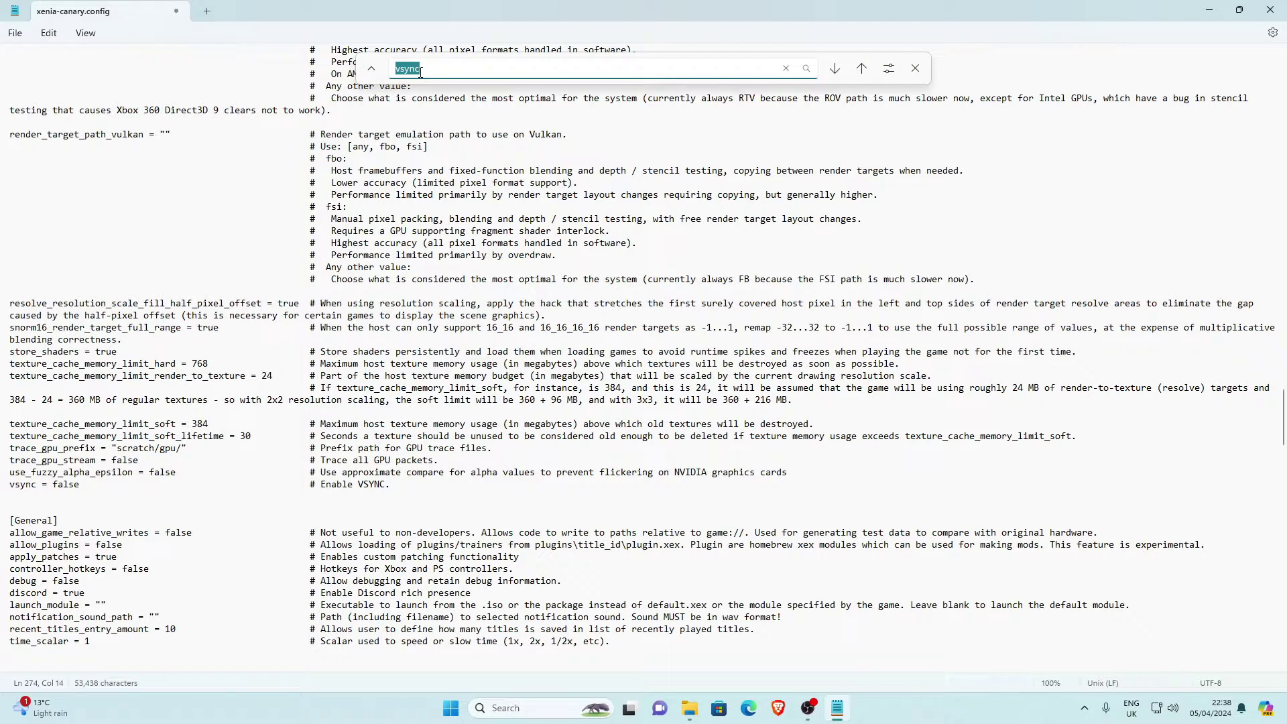
Search for 'draw' and change both draw_resolution_scale values from 1 to 2.
type("draw_res")
scroll(171, 155, "up", 5)
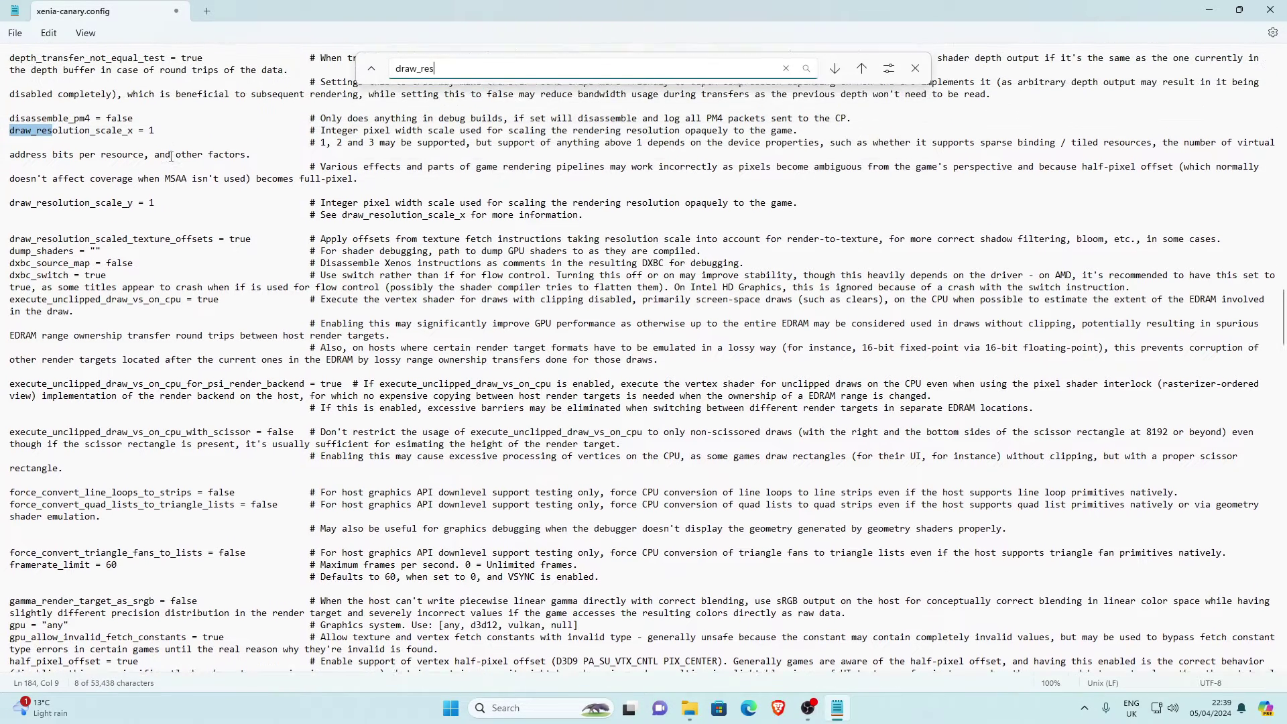
scroll(171, 155, "up", 3)
left_click(166, 231)
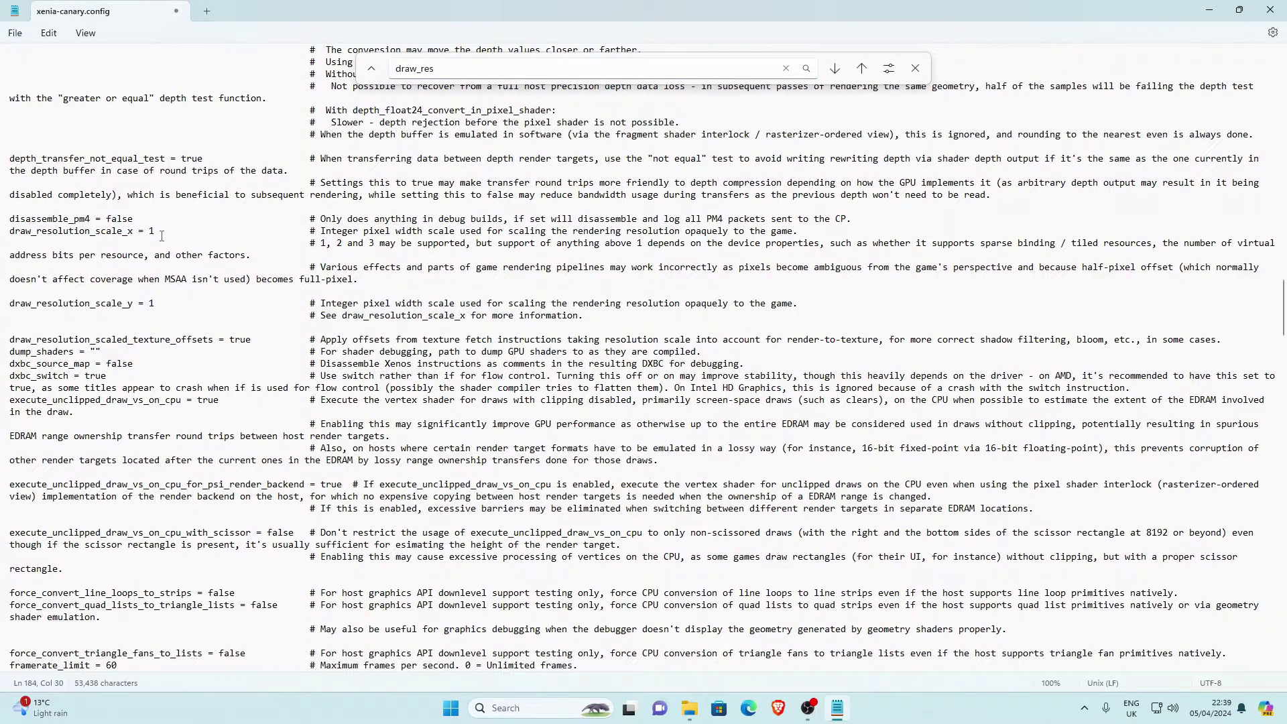
double_click(151, 303)
left_click(164, 302)
double_click(152, 231)
type("2")
left_click(151, 304)
double_click(154, 303)
type("2")
Check the new draw_resolution_scale_x value, then save xenia-canary.config and close it.
left_click(915, 67)
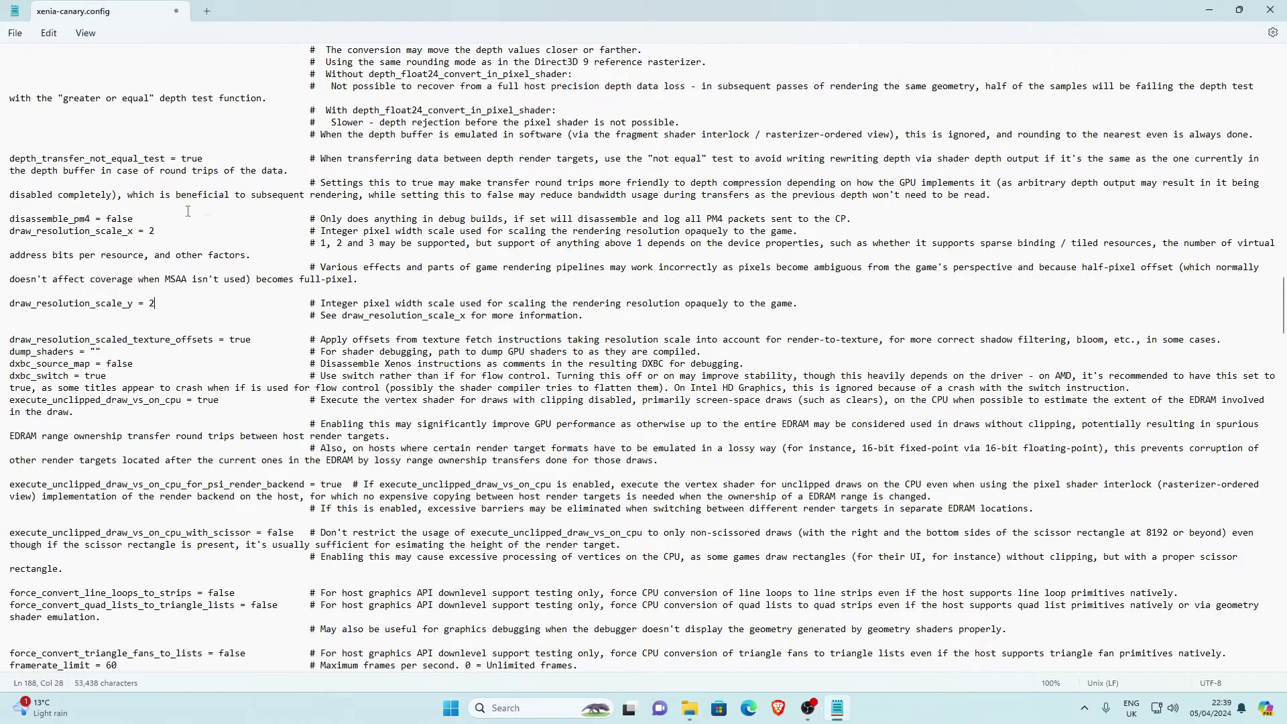
left_click(155, 231)
scroll(161, 296, "down", 1)
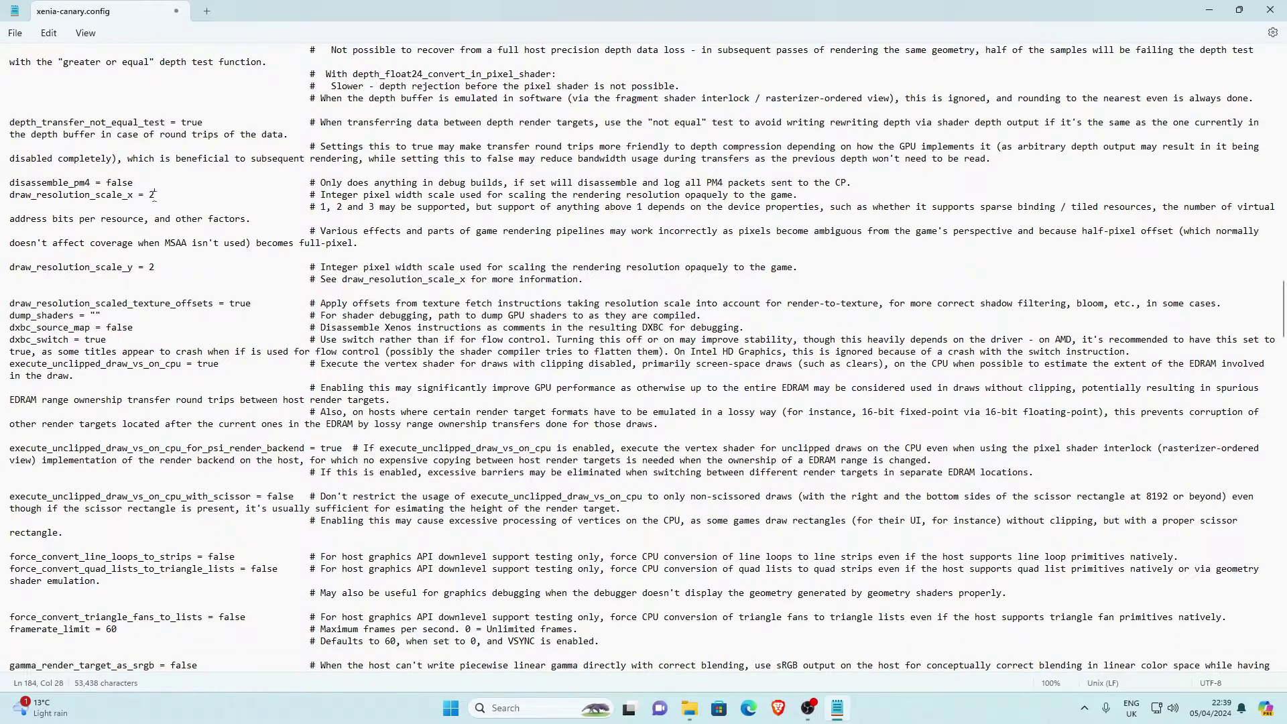
double_click(151, 196)
left_click(15, 32)
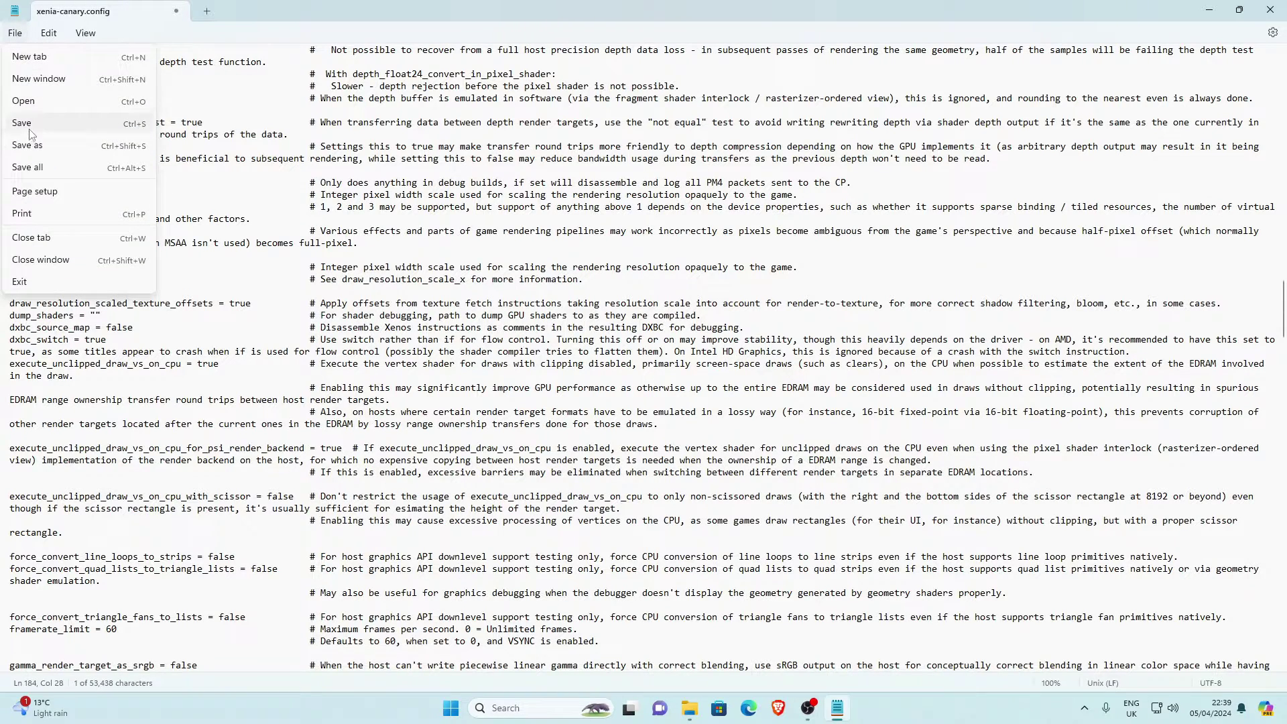
left_click(30, 124)
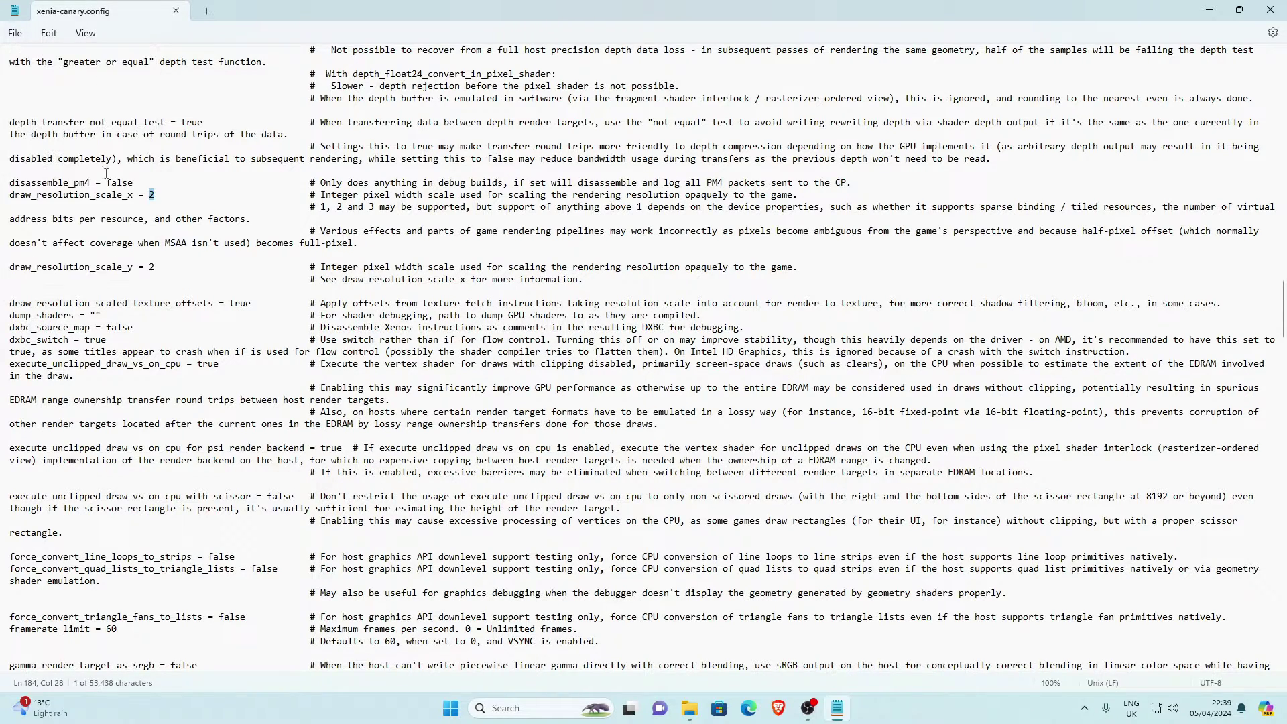
left_click(175, 11)
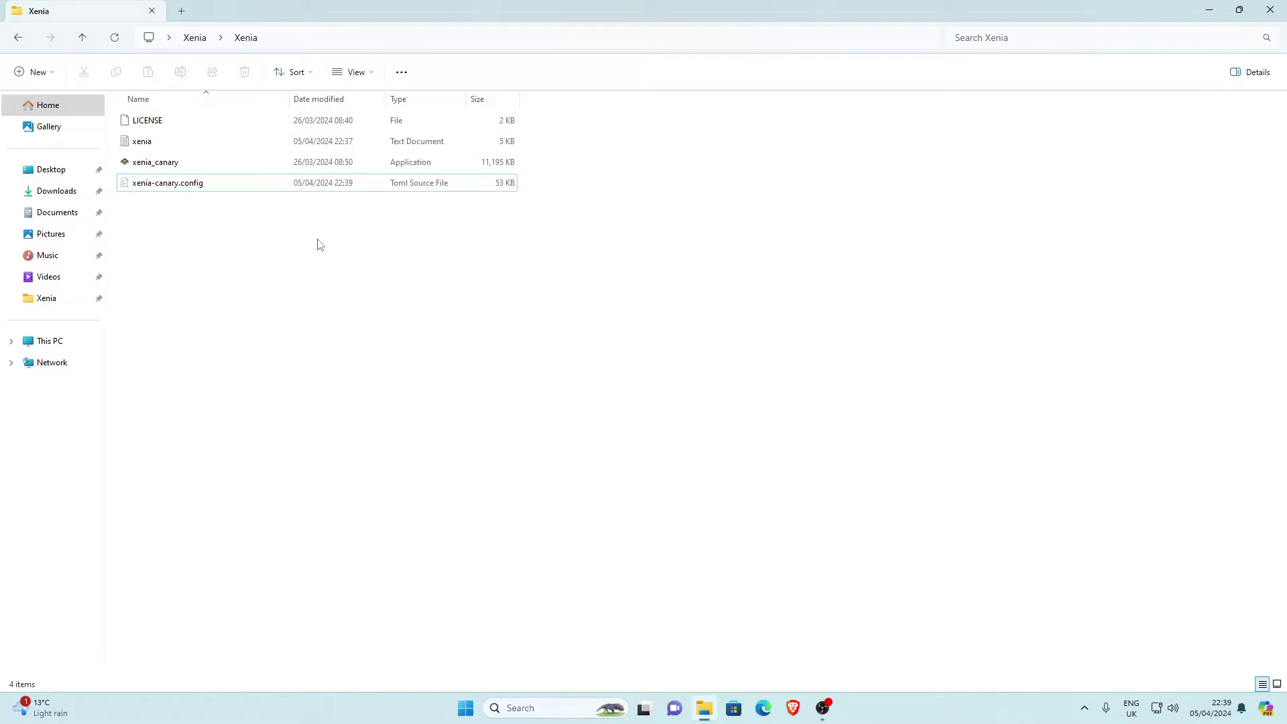
Refresh the Xenia folder, close its Explorer window, and refresh the desktop.
left_click(114, 40)
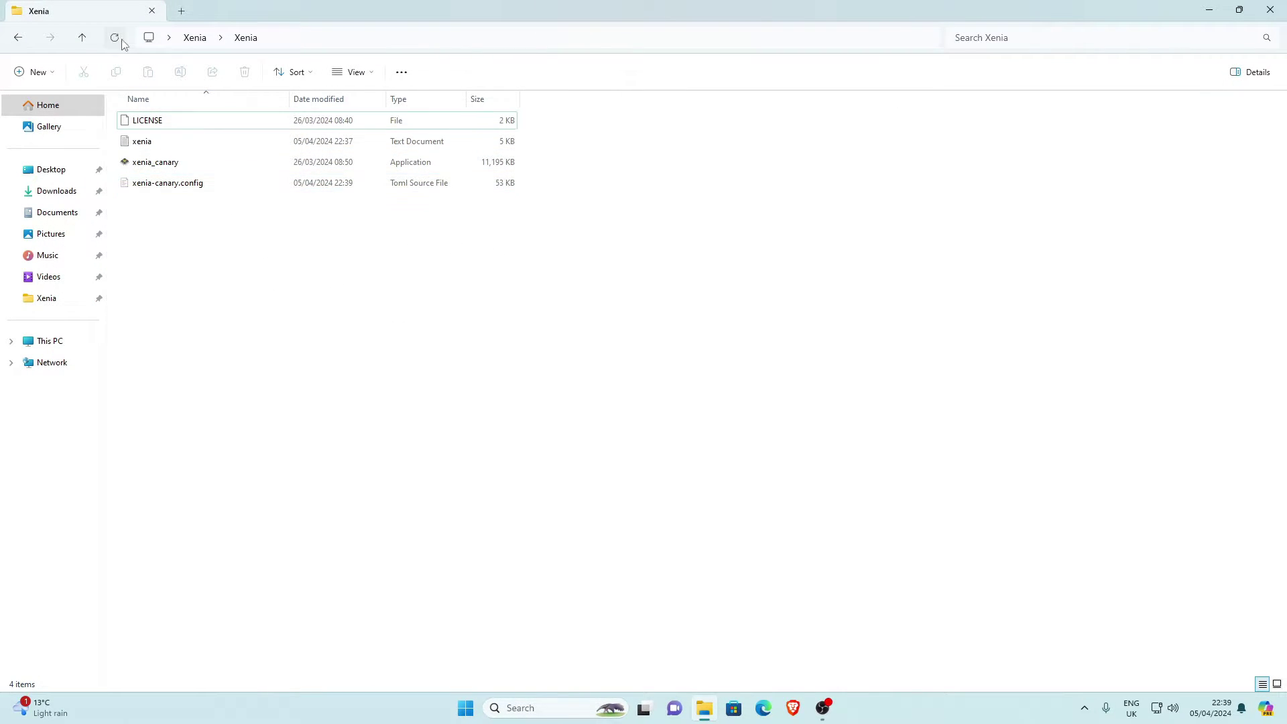
left_click_drag(245, 10, 239, 56)
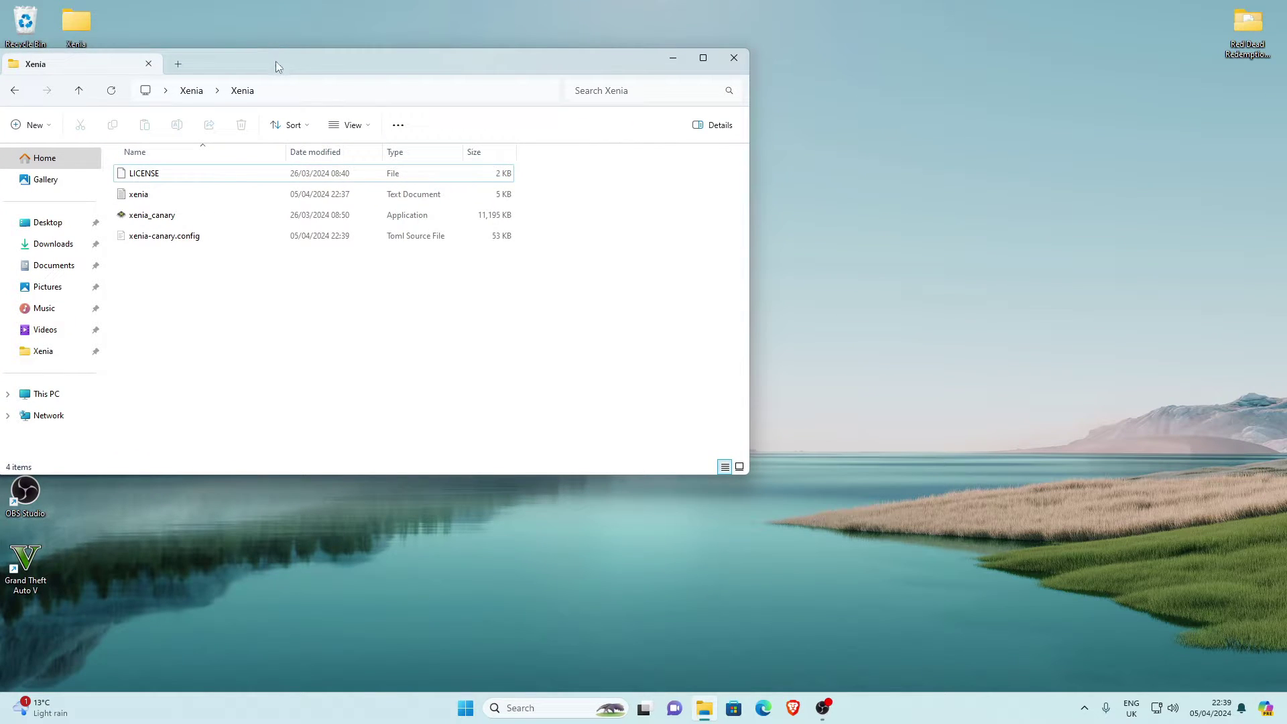
left_click(724, 64)
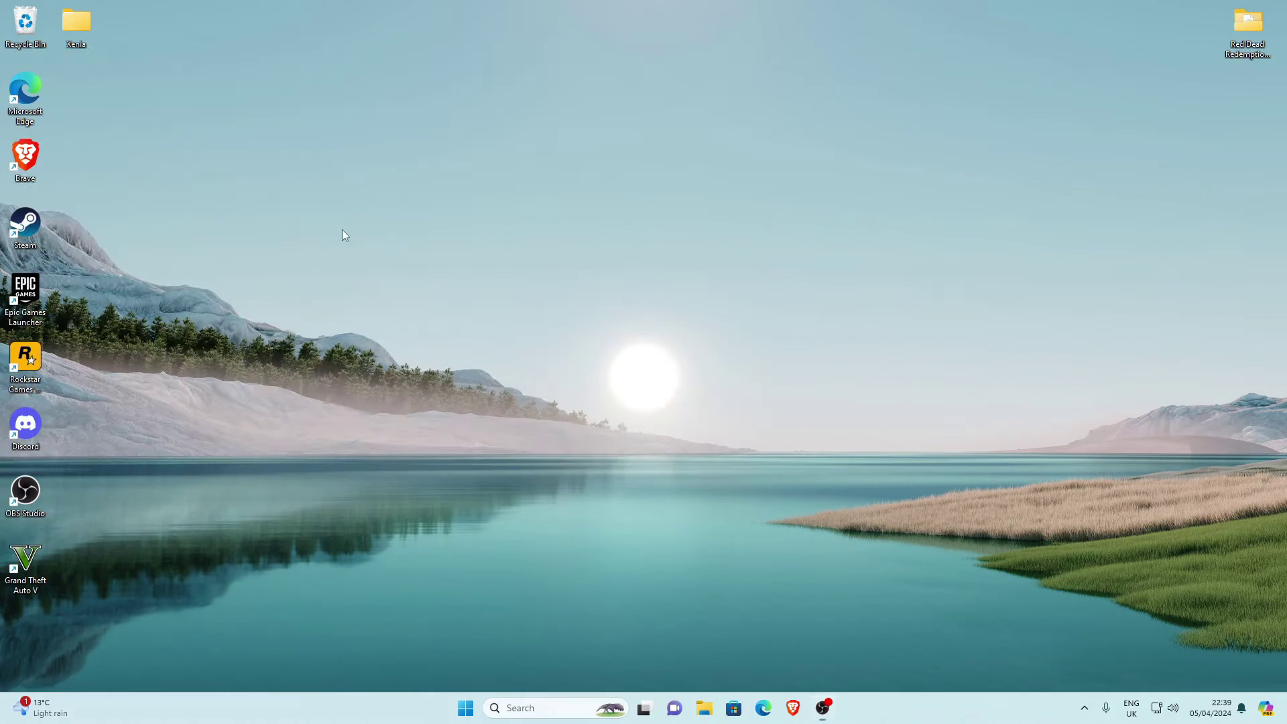
right_click(342, 229)
left_click(433, 286)
Open the desktop Red Dead Redemption folder and select its 7,654,976 KB disc image.
left_click_drag(1249, 35, 689, 172)
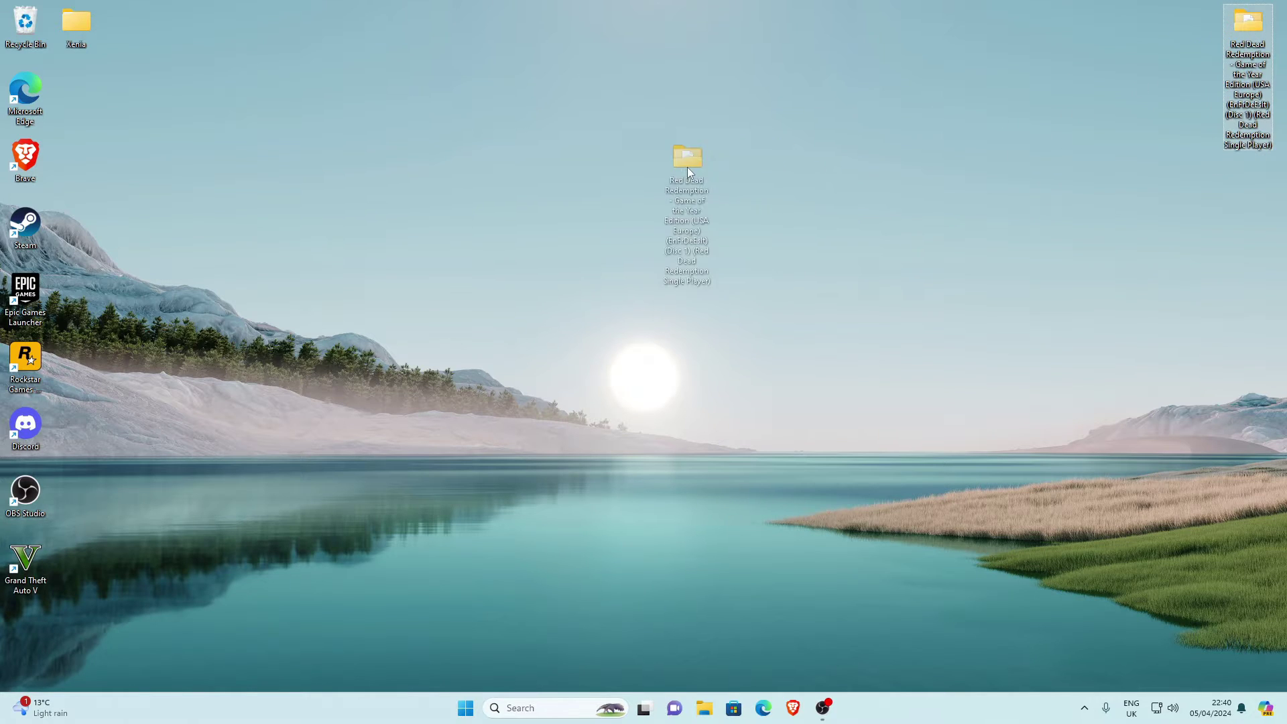
left_click_drag(658, 228, 635, 219)
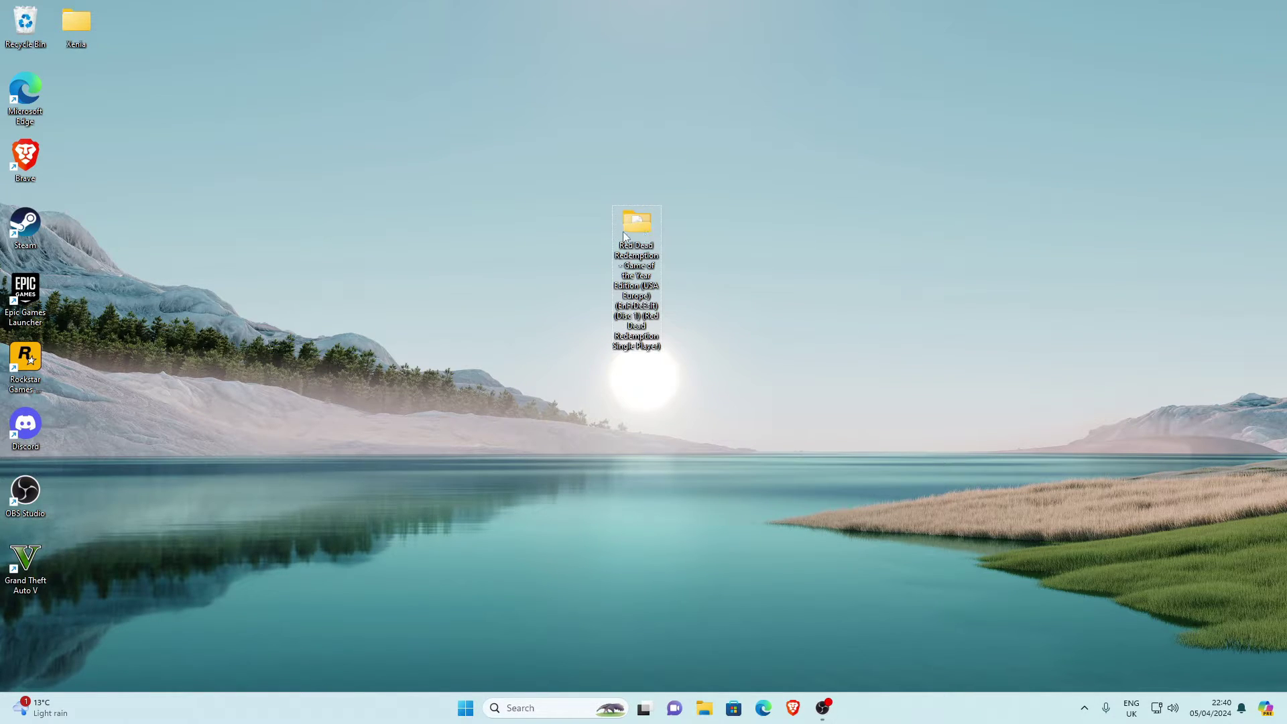
double_click(622, 231)
left_click_drag(429, 55, 711, 77)
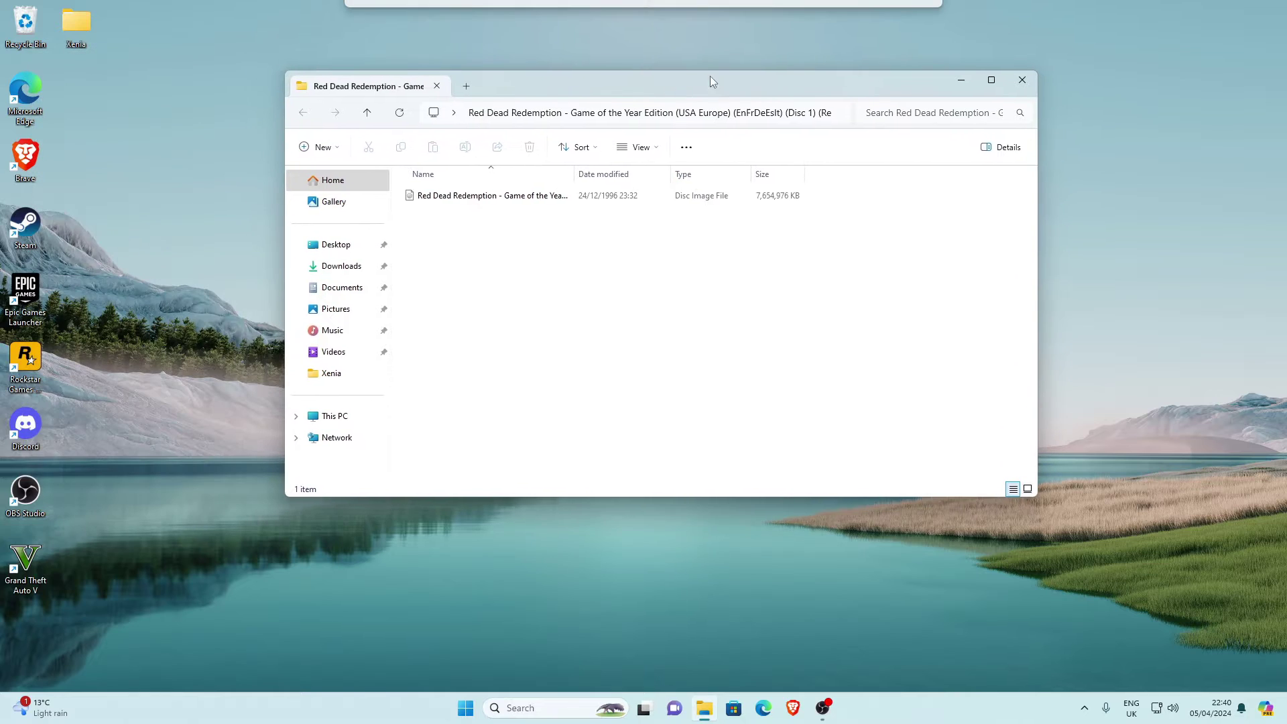
left_click(431, 199)
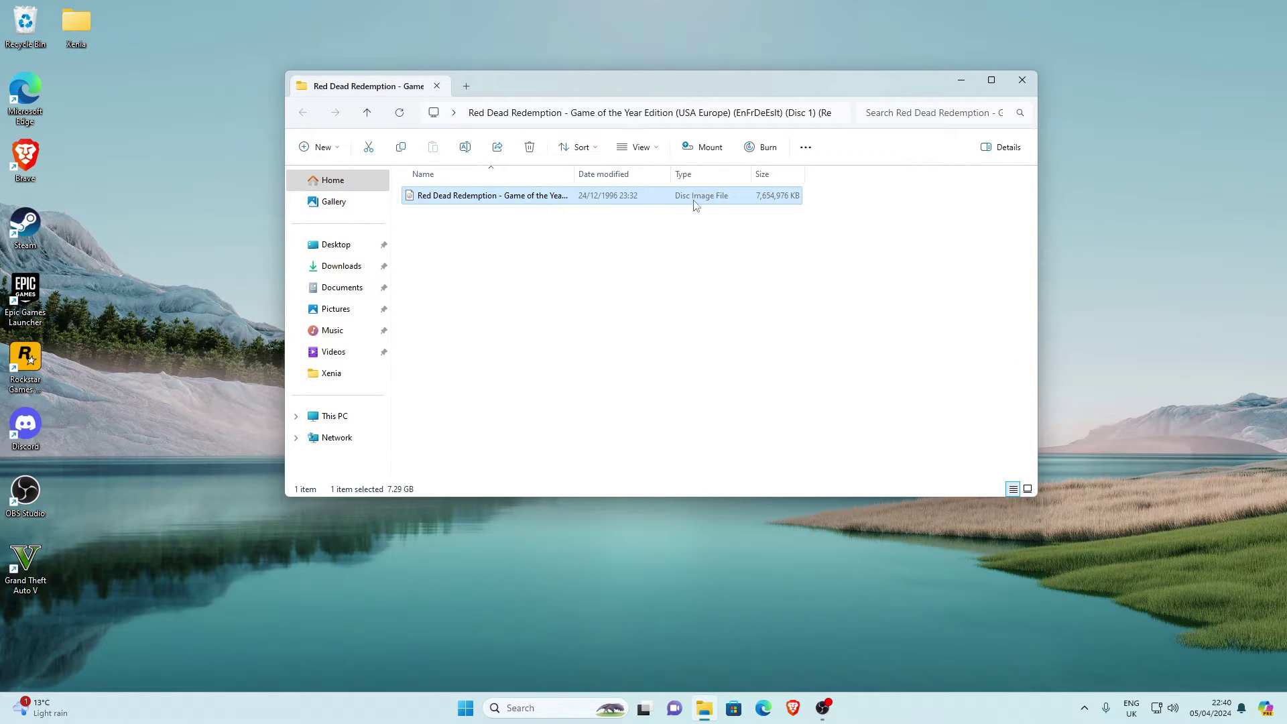
Open Xenia › Games › Read Dead Redemption 1 beside the source folder window.
left_click_drag(500, 101, 589, 82)
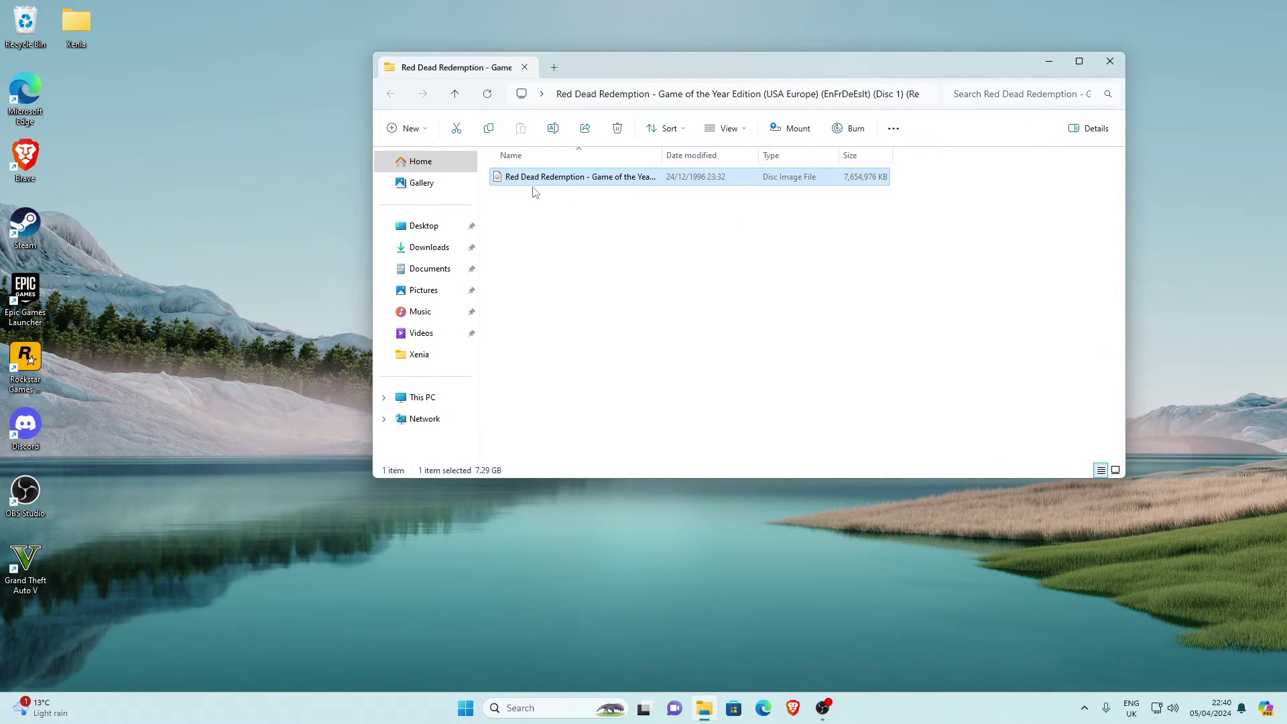
double_click(86, 29)
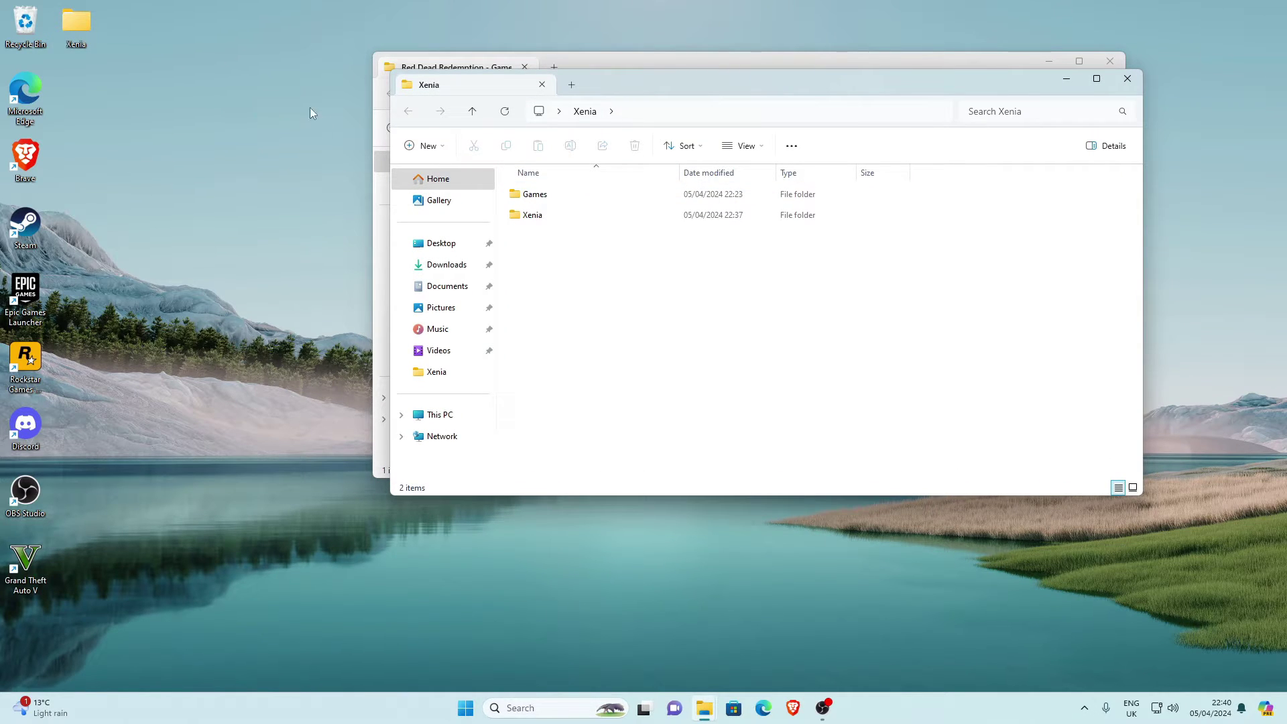
left_click_drag(668, 92, 244, 95)
double_click(106, 203)
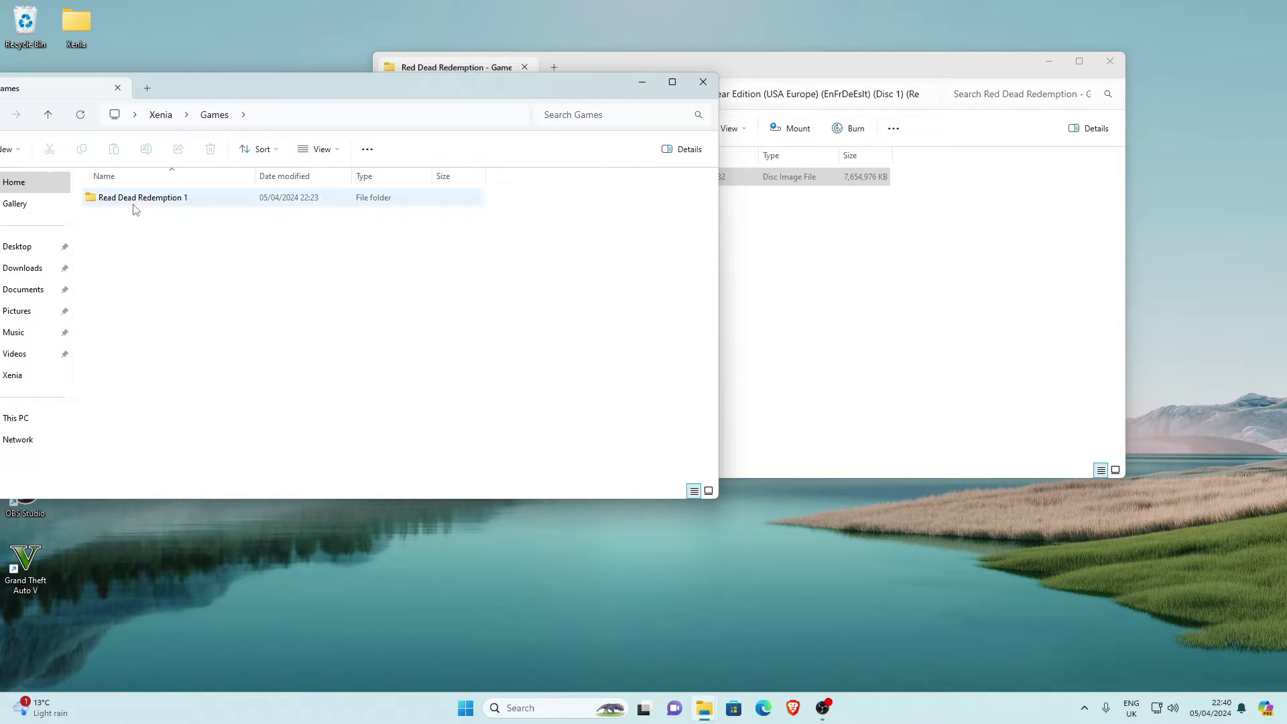
double_click(133, 201)
Drag the disc image into Read Dead Redemption 1, close the source window, return to Xenia.
left_click_drag(580, 178, 245, 280)
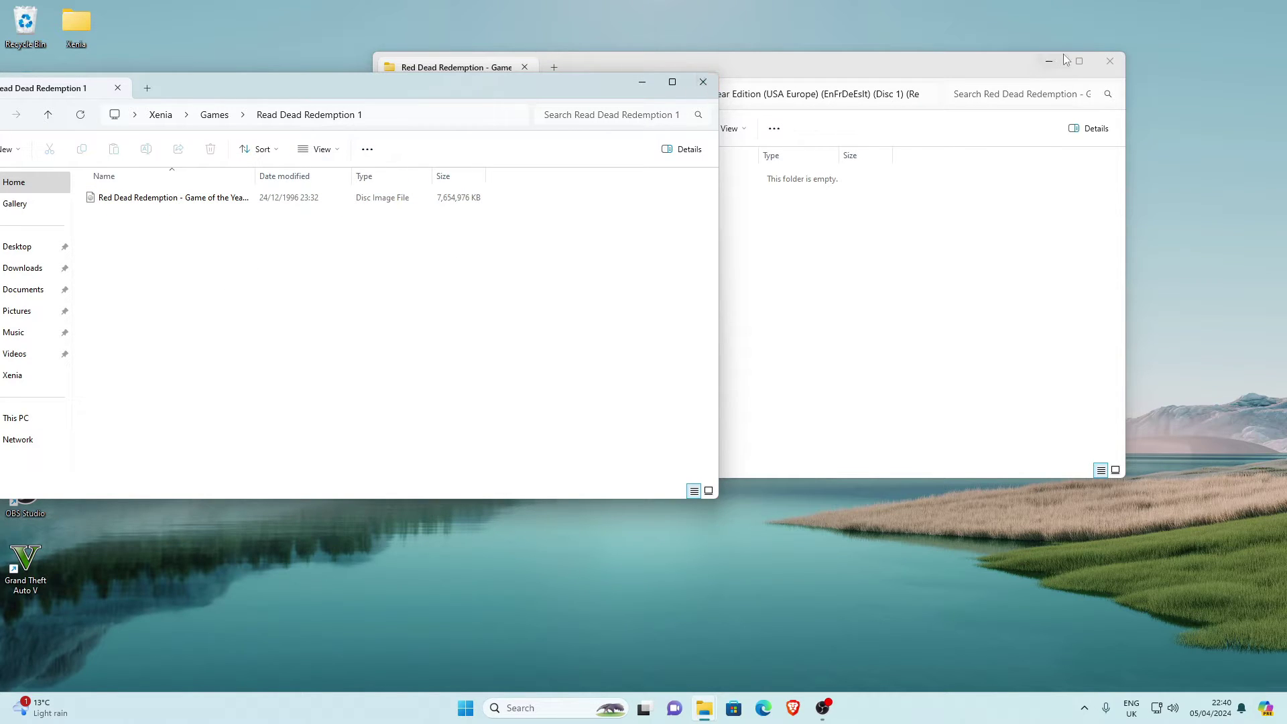
left_click(1110, 61)
left_click_drag(285, 82, 320, 95)
left_click(179, 211)
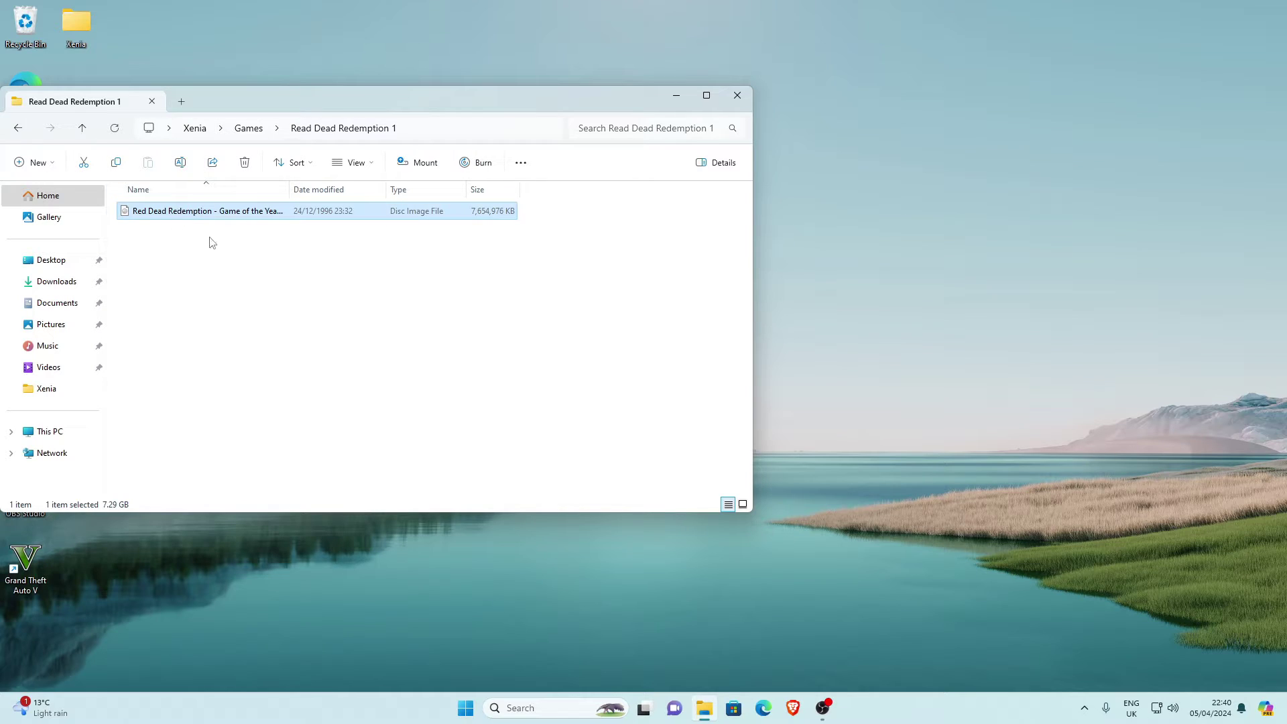
left_click(270, 265)
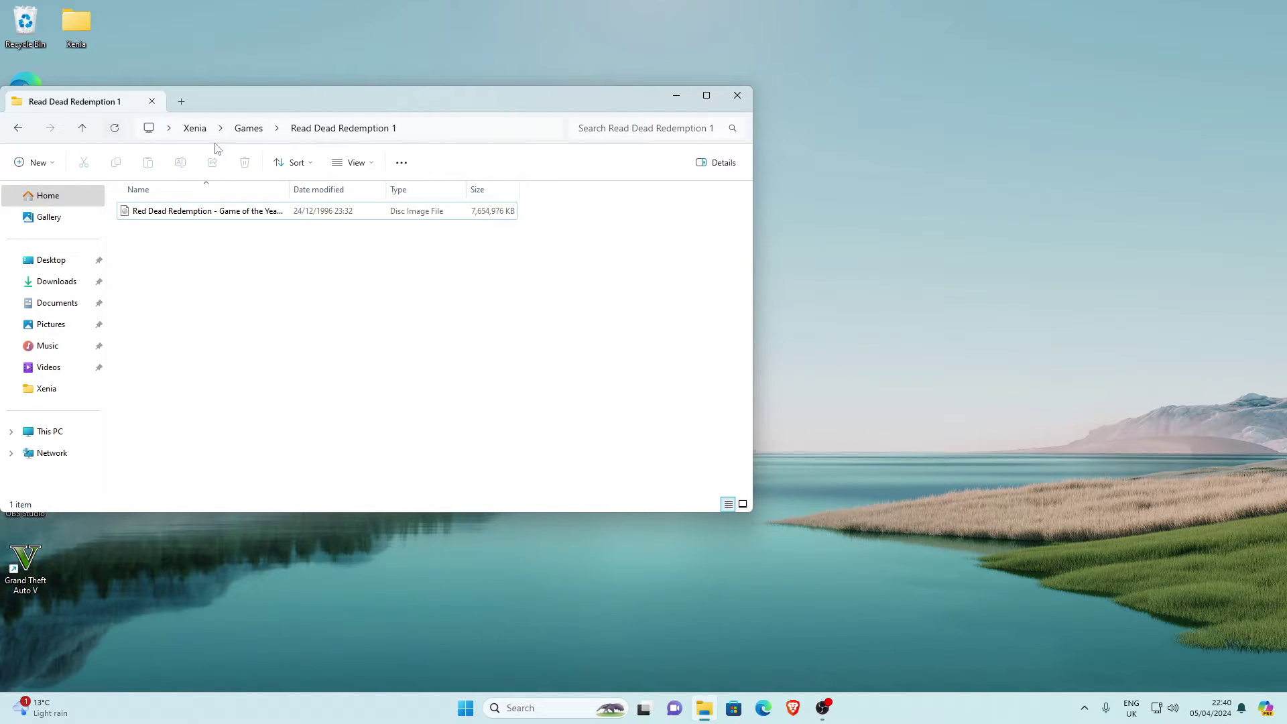
left_click(196, 128)
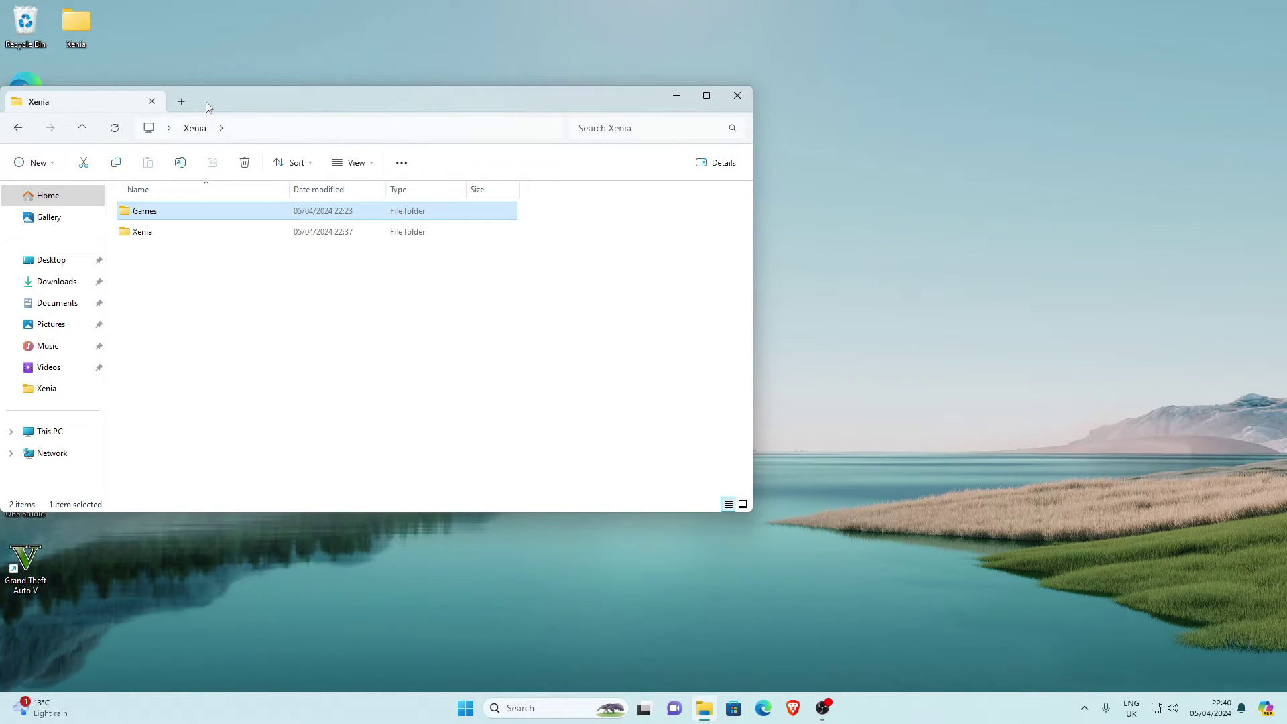
Launch xenia_canary from the Xenia program folder's context menu and maximise its window.
left_click(707, 96)
left_click(329, 225)
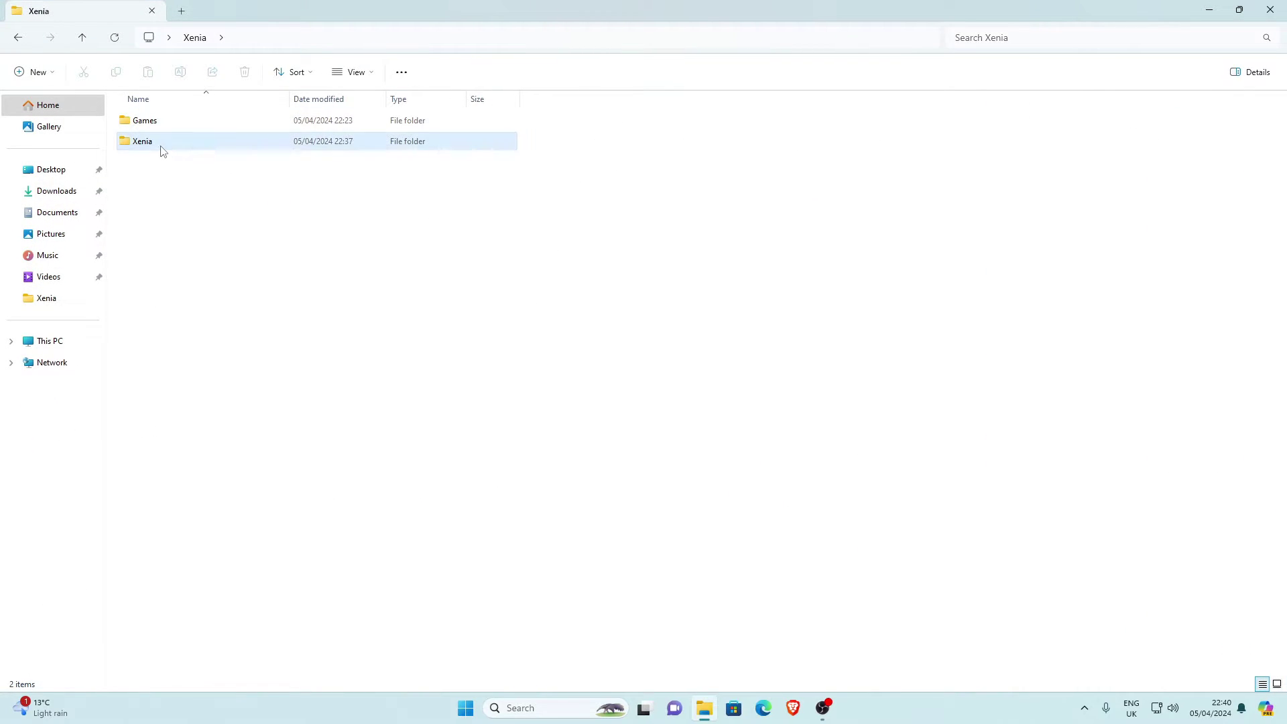
double_click(161, 151)
left_click(138, 168)
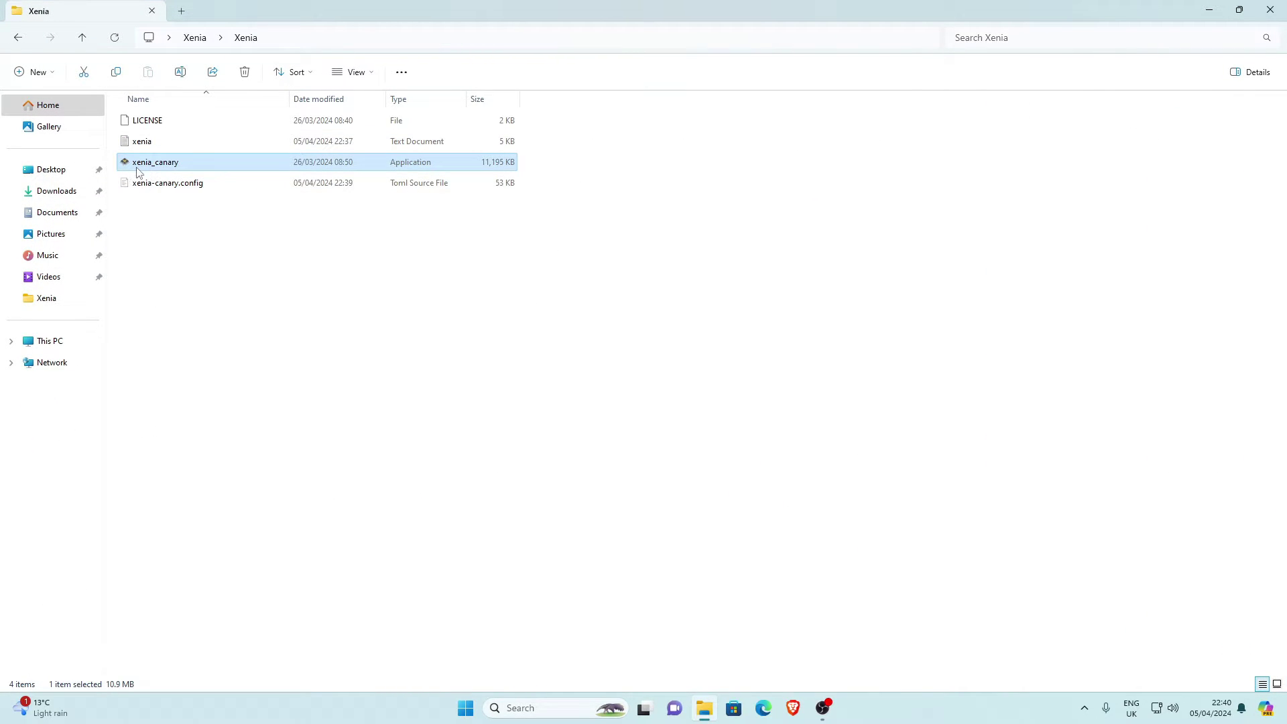
right_click(187, 170)
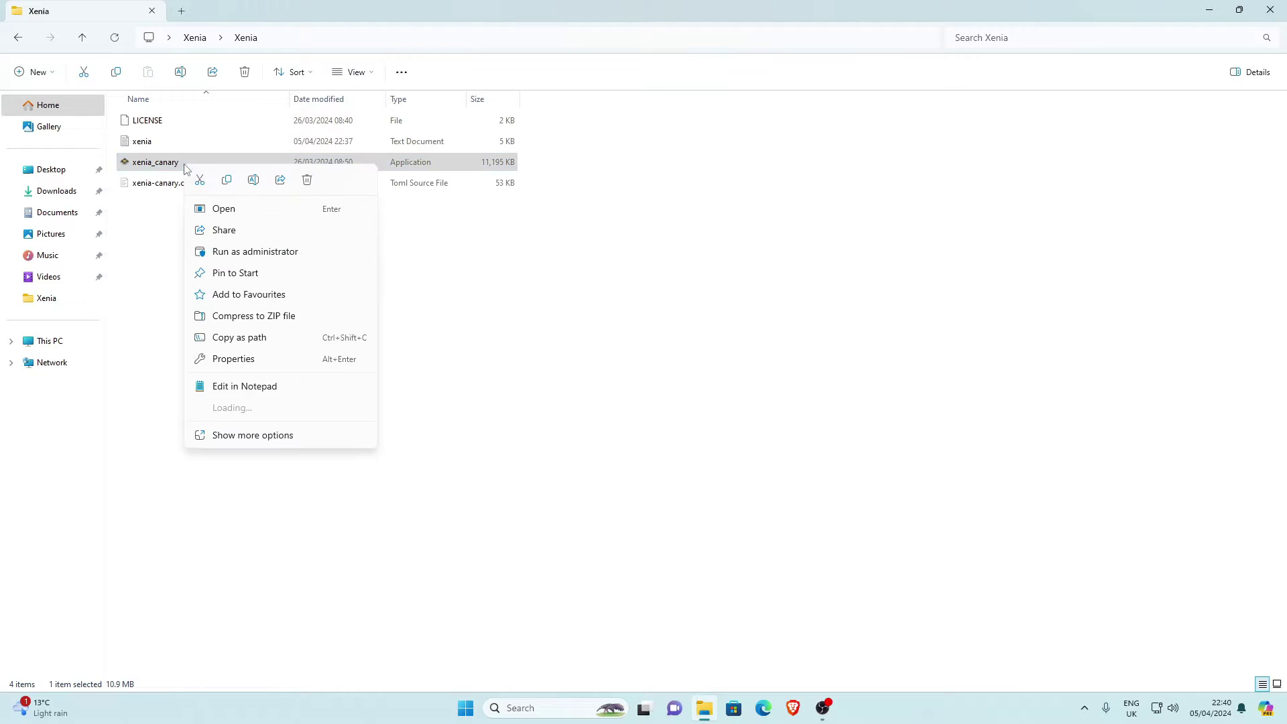
left_click(223, 210)
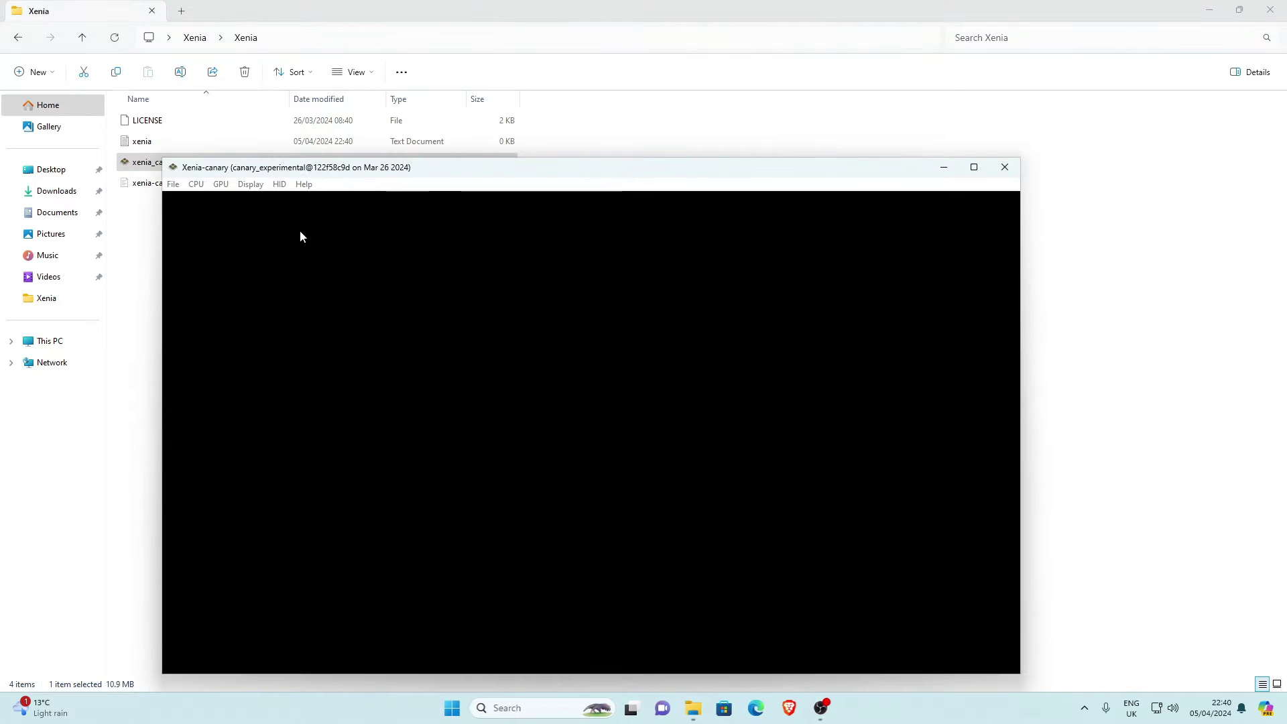
left_click(974, 167)
Load the Red Dead Redemption disc image from Read Dead Redemption 1 via File > Open.
left_click(10, 22)
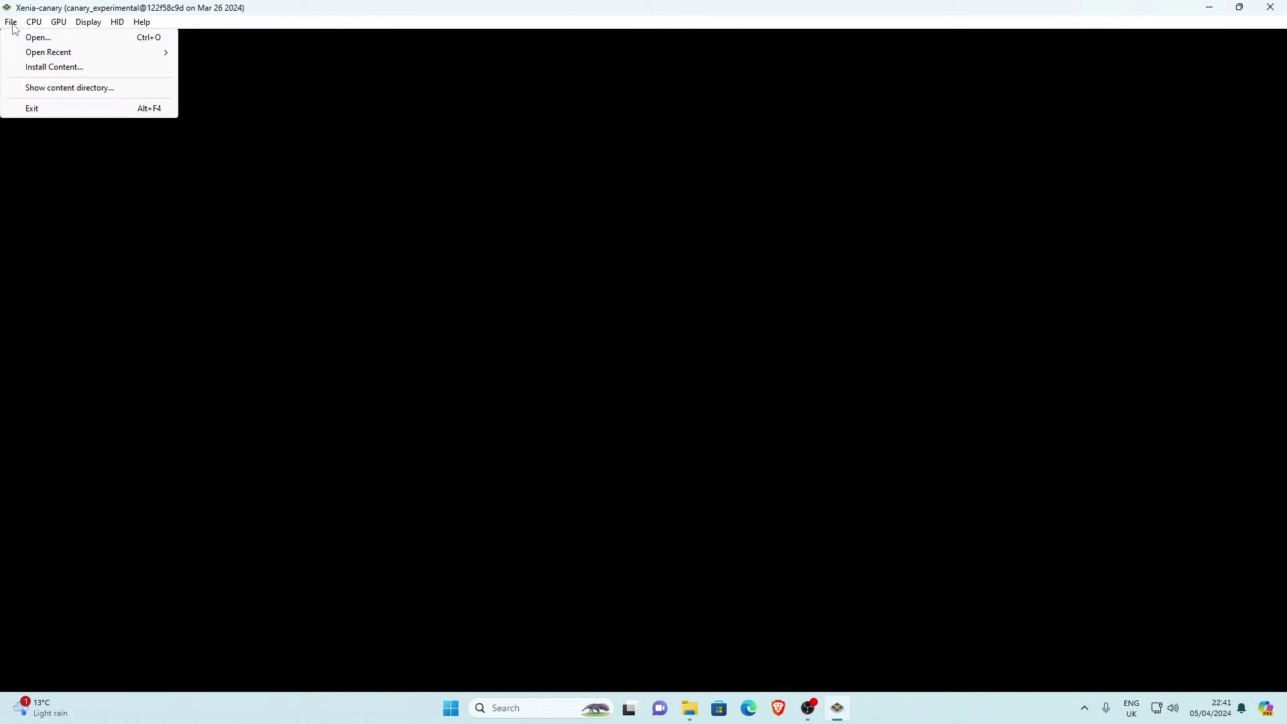
left_click(40, 43)
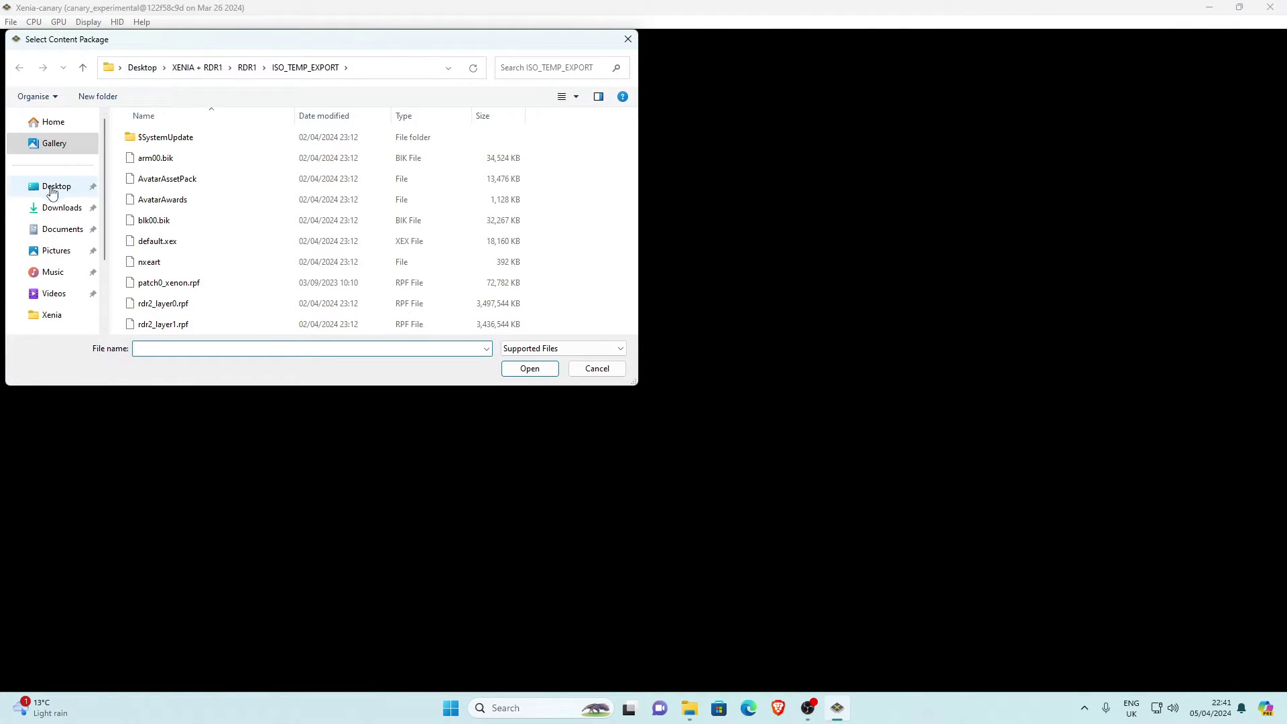
left_click(167, 143)
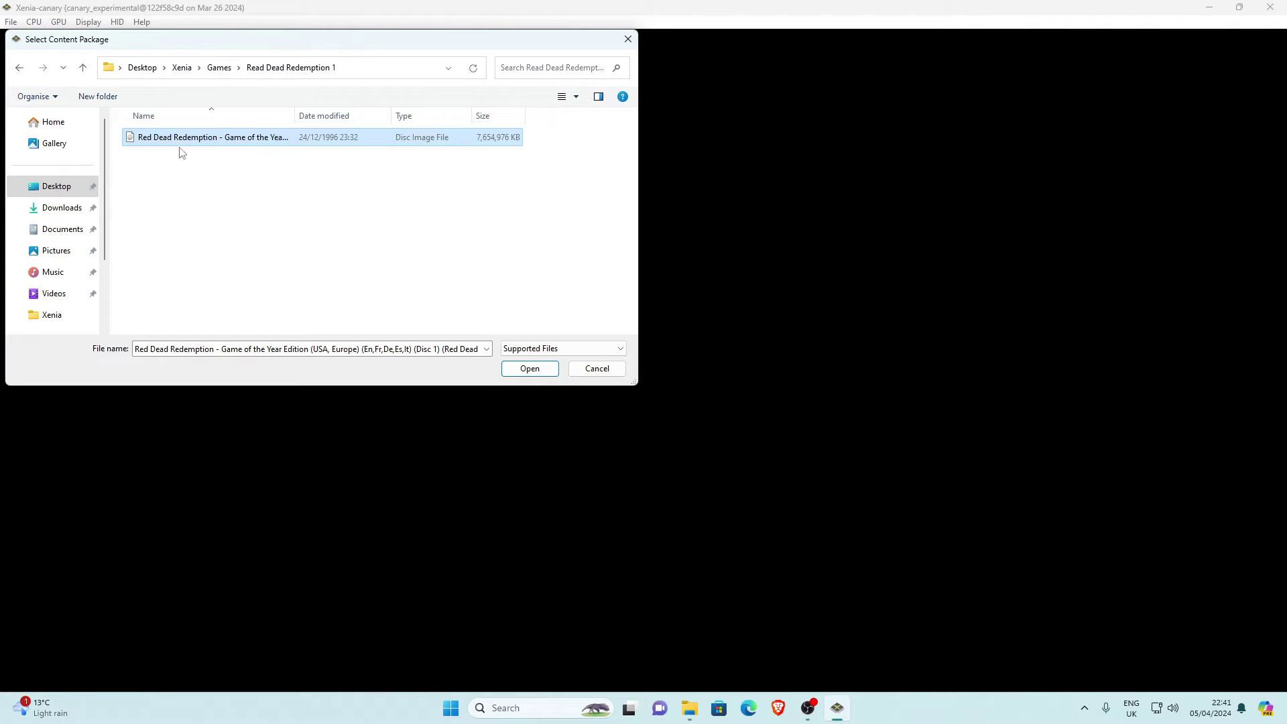
left_click(517, 365)
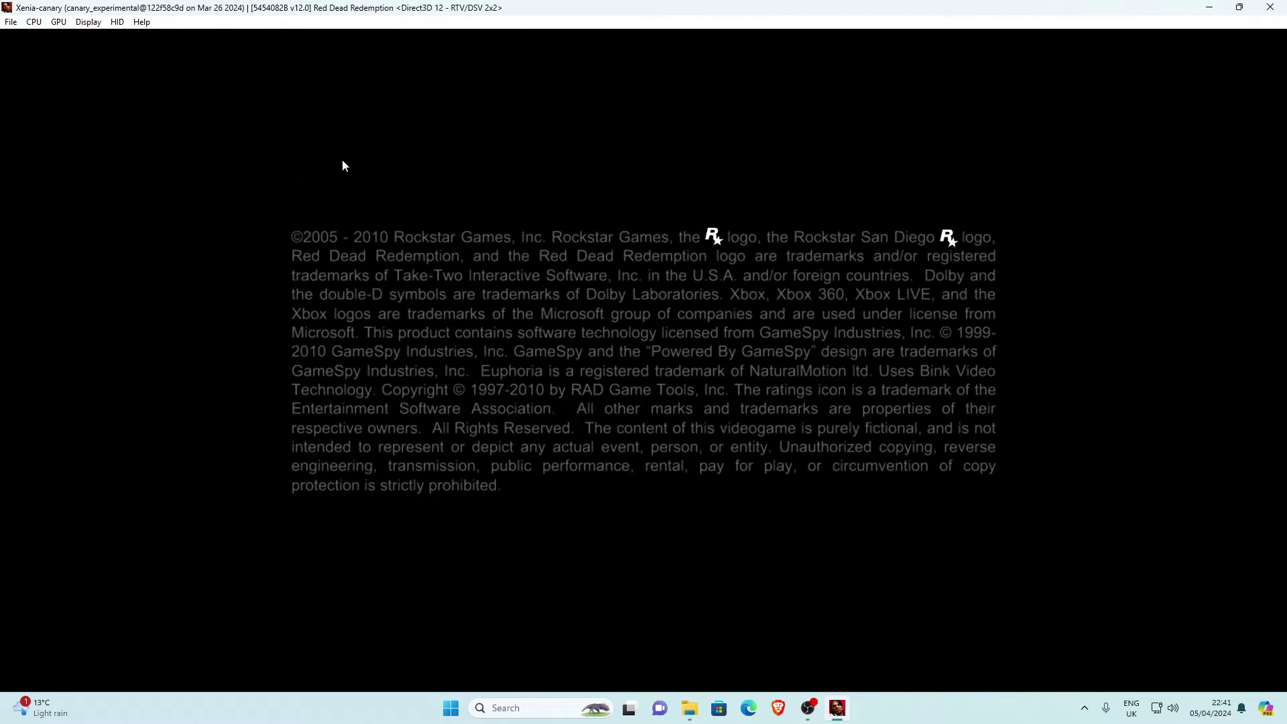
Switch the game to fullscreen with F11 and play the intro into town.
key("F11")
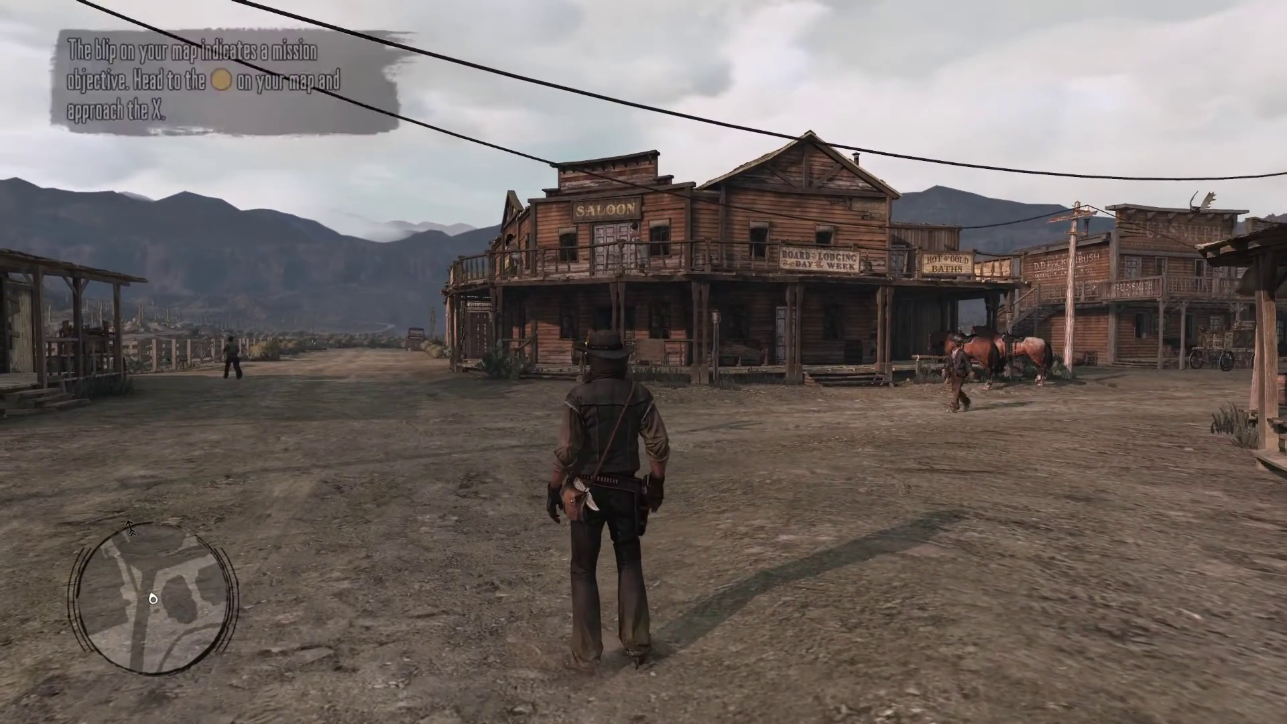
In the F6 post-processing panel, choose FXAA normal quality, bilinear resampling and FidelityFX CAS sharpening.
key("F6")
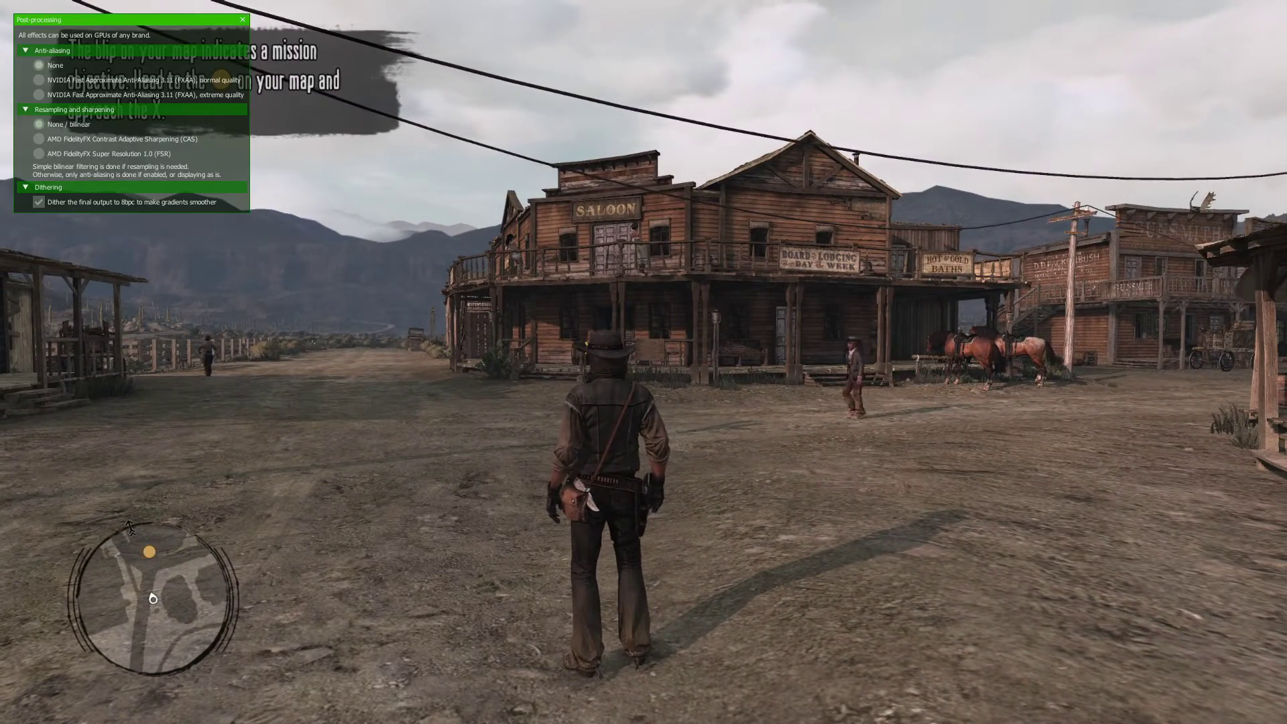
left_click_drag(104, 25, 622, 140)
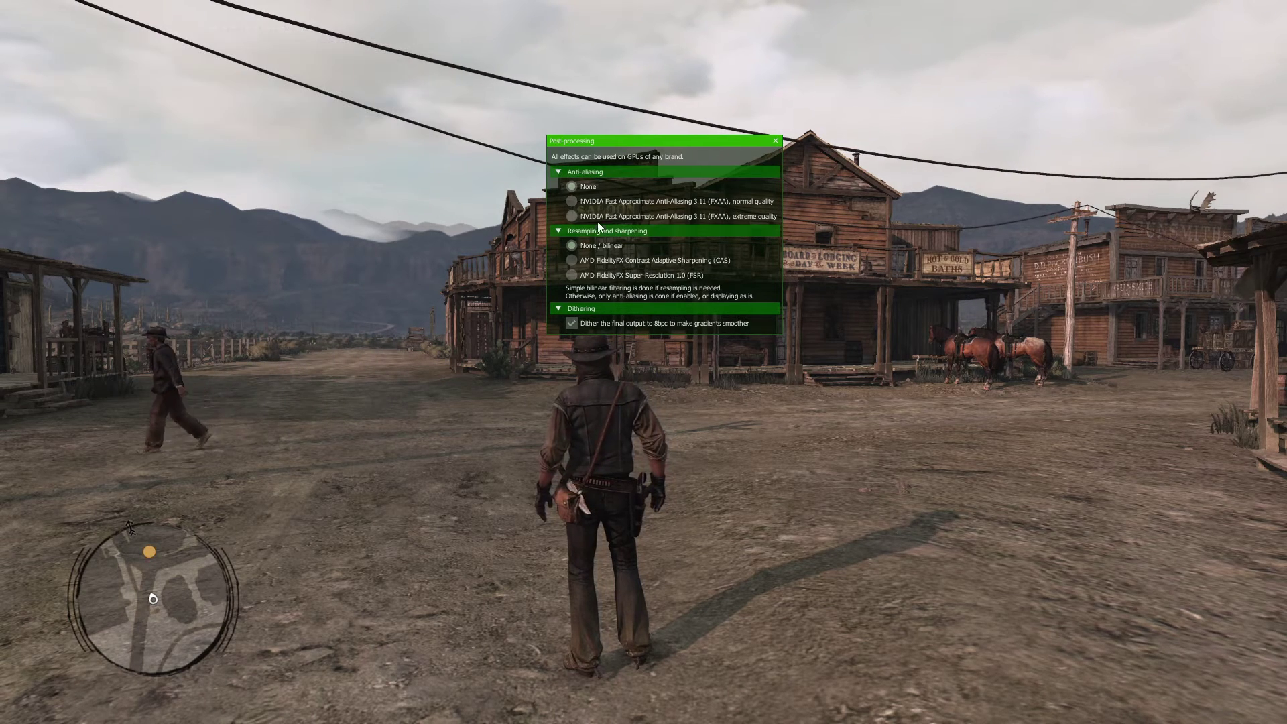
left_click(608, 260)
left_click(605, 277)
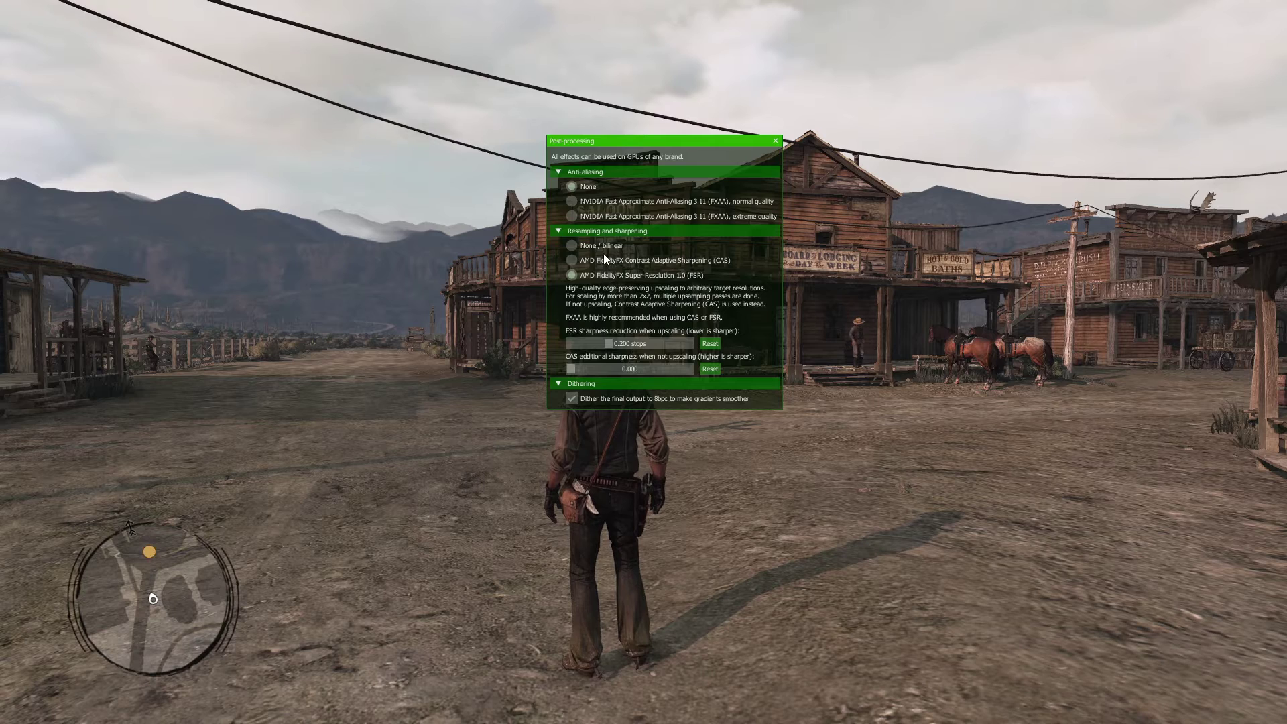
left_click(610, 203)
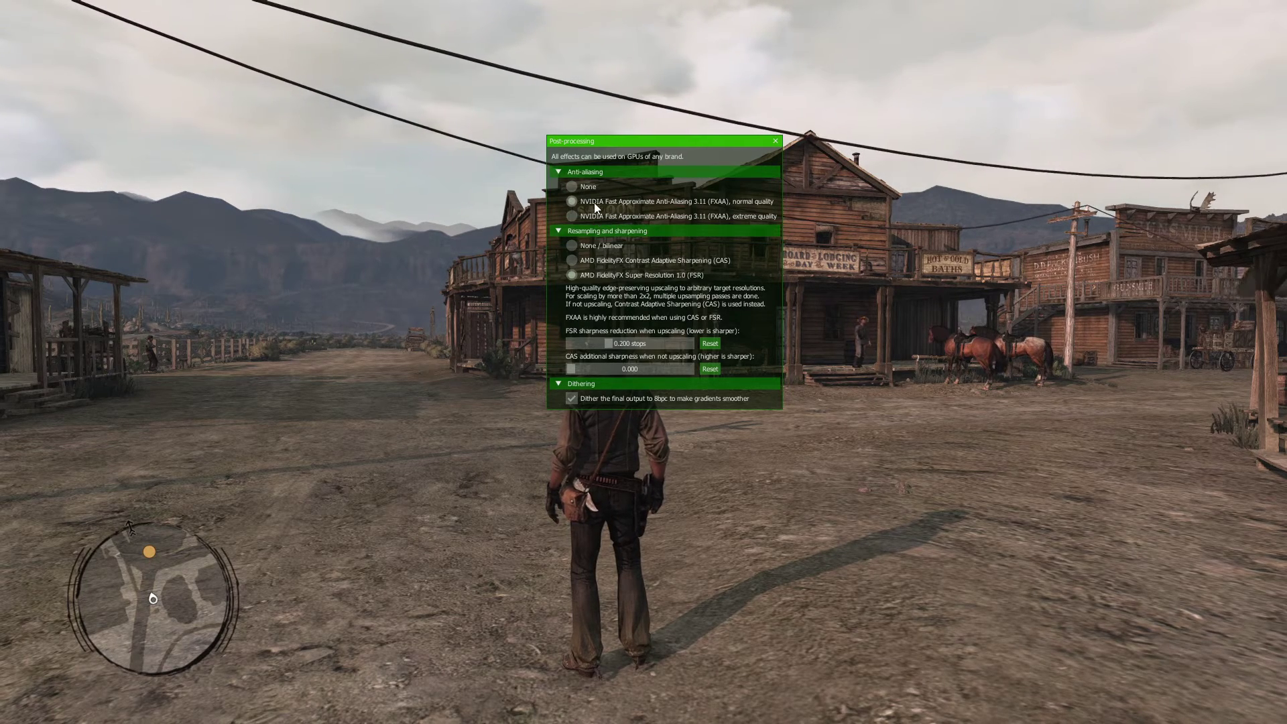
left_click(592, 248)
left_click(588, 261)
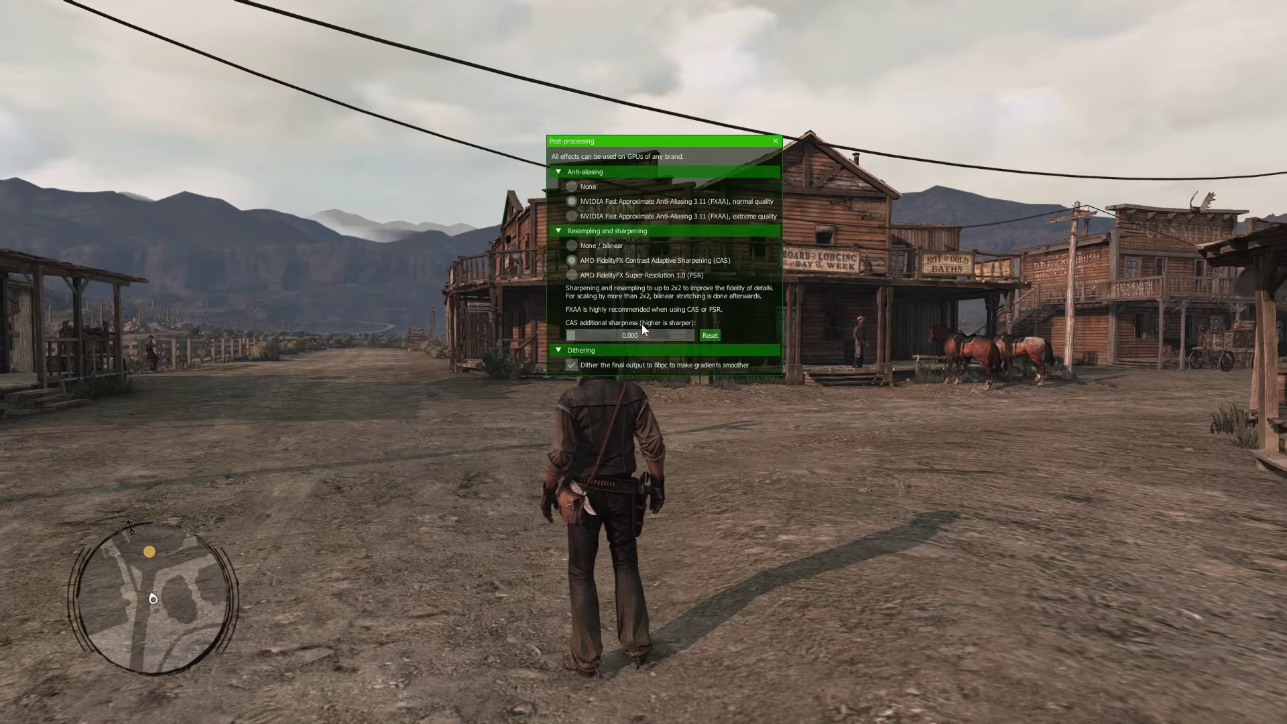
left_click_drag(645, 151, 147, 46)
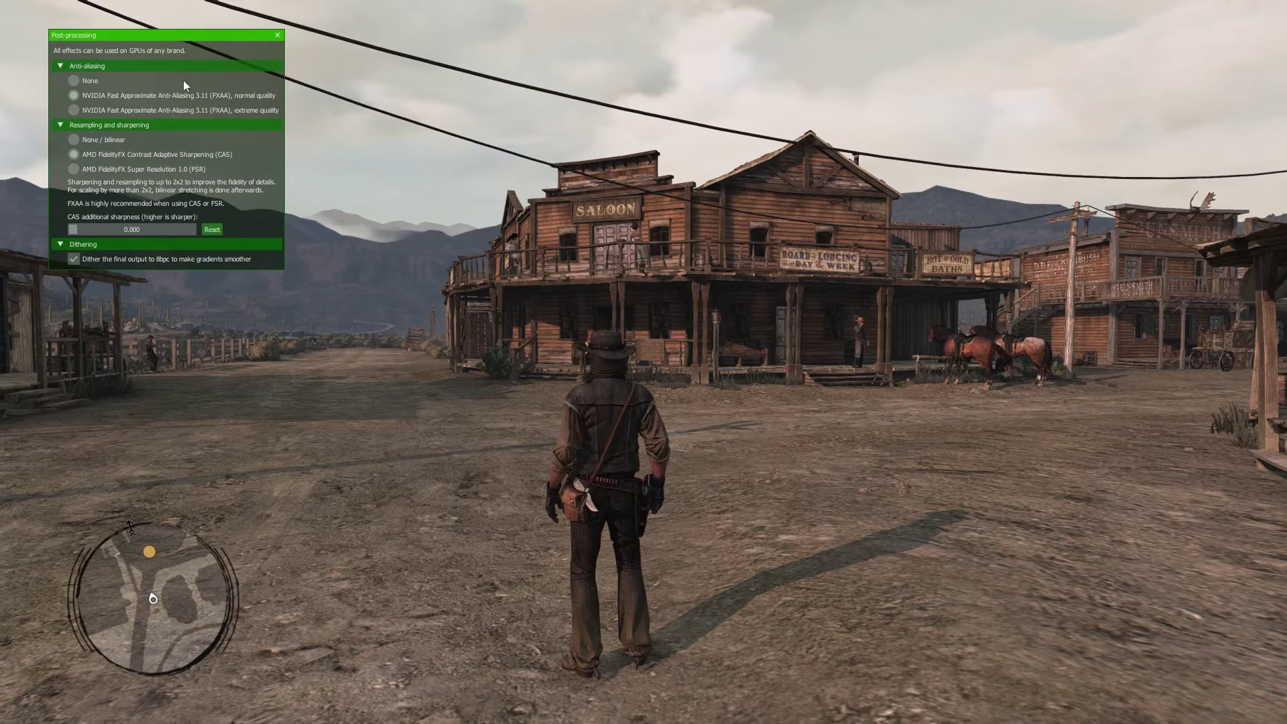
Hide the overlay, walk around with S, W and D, then exit fullscreen and quit Xenia.
key("F6")
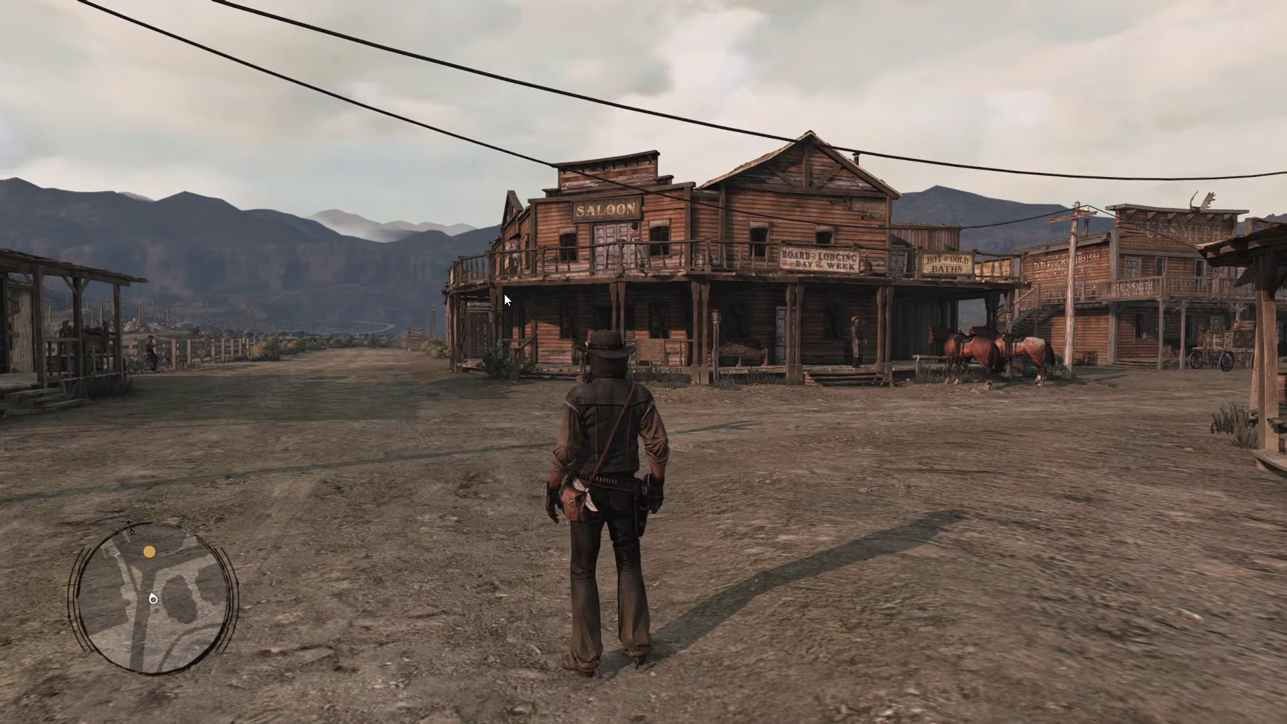
key("s")
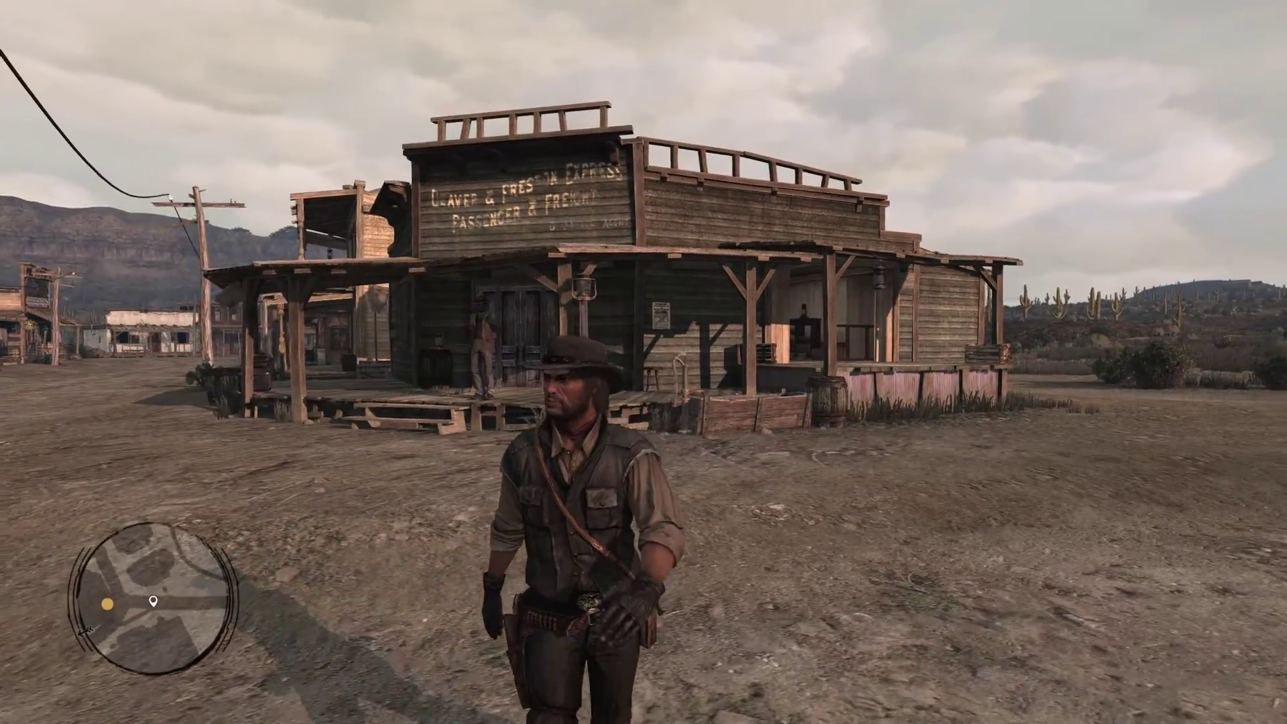
key("w")
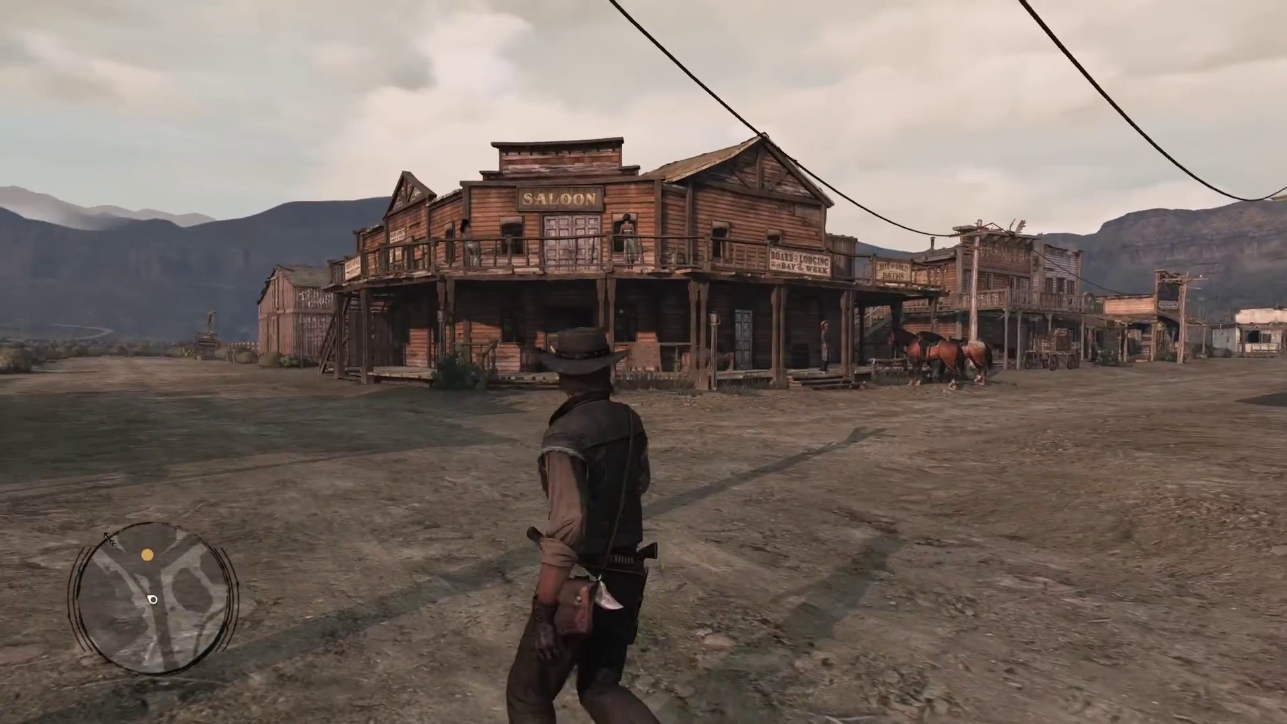
key("d")
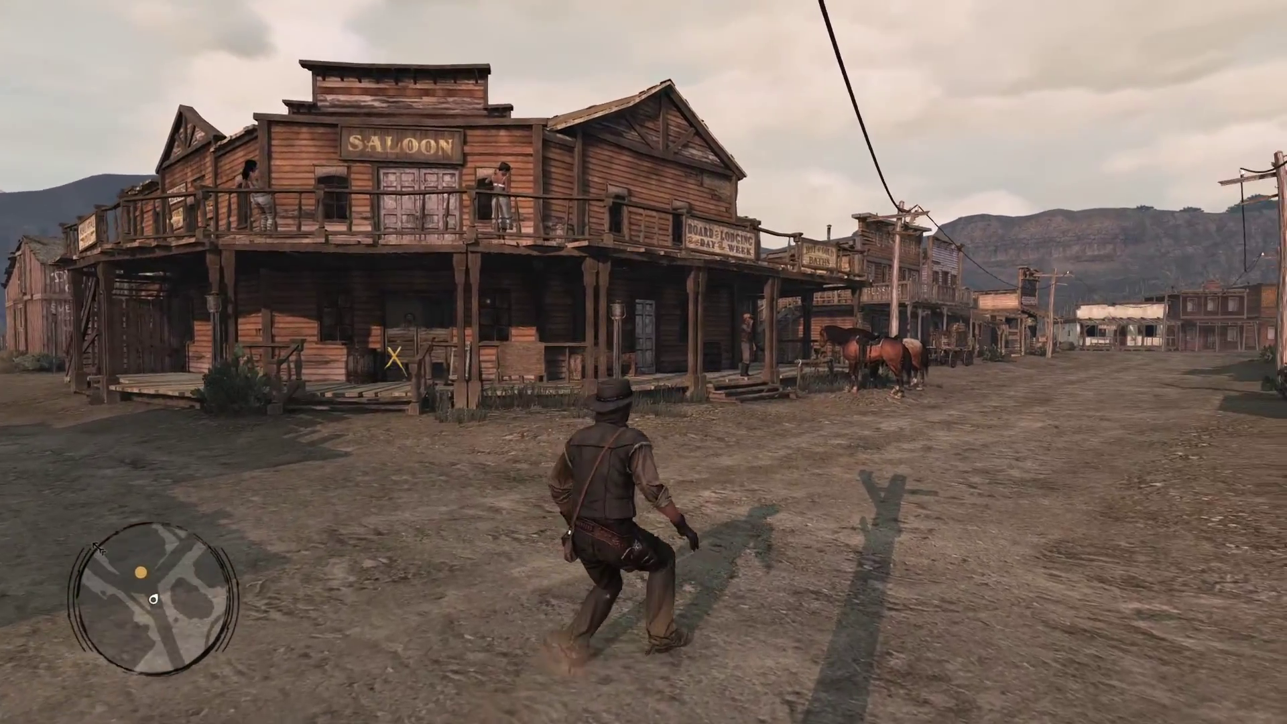
key("F11")
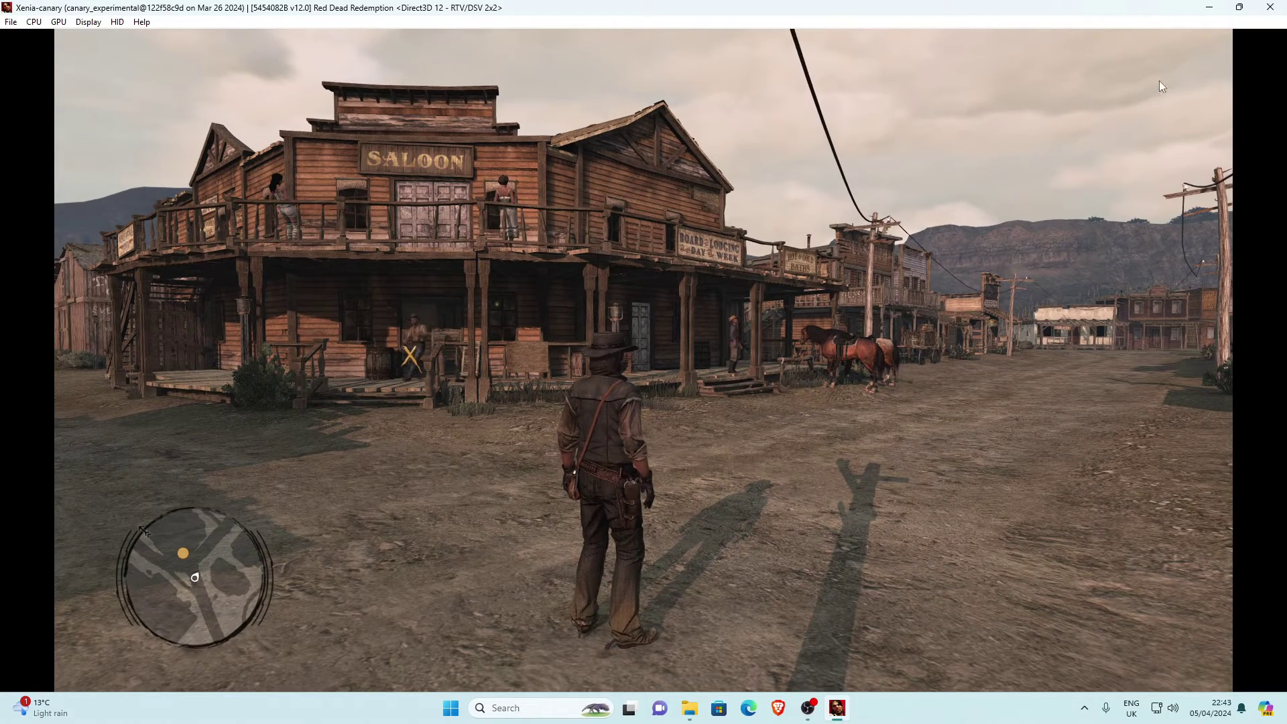
left_click(1269, 8)
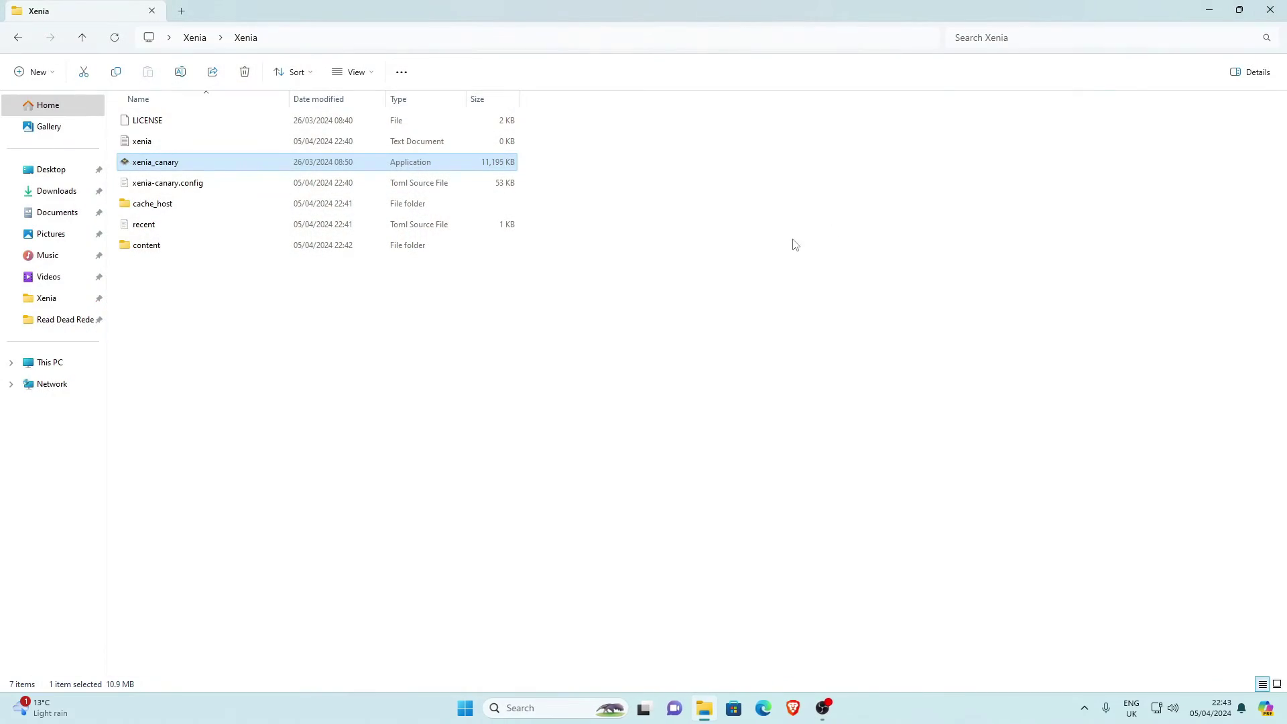
Refresh the Xenia folder and open content › 5454082B › 00000001.
left_click(116, 39)
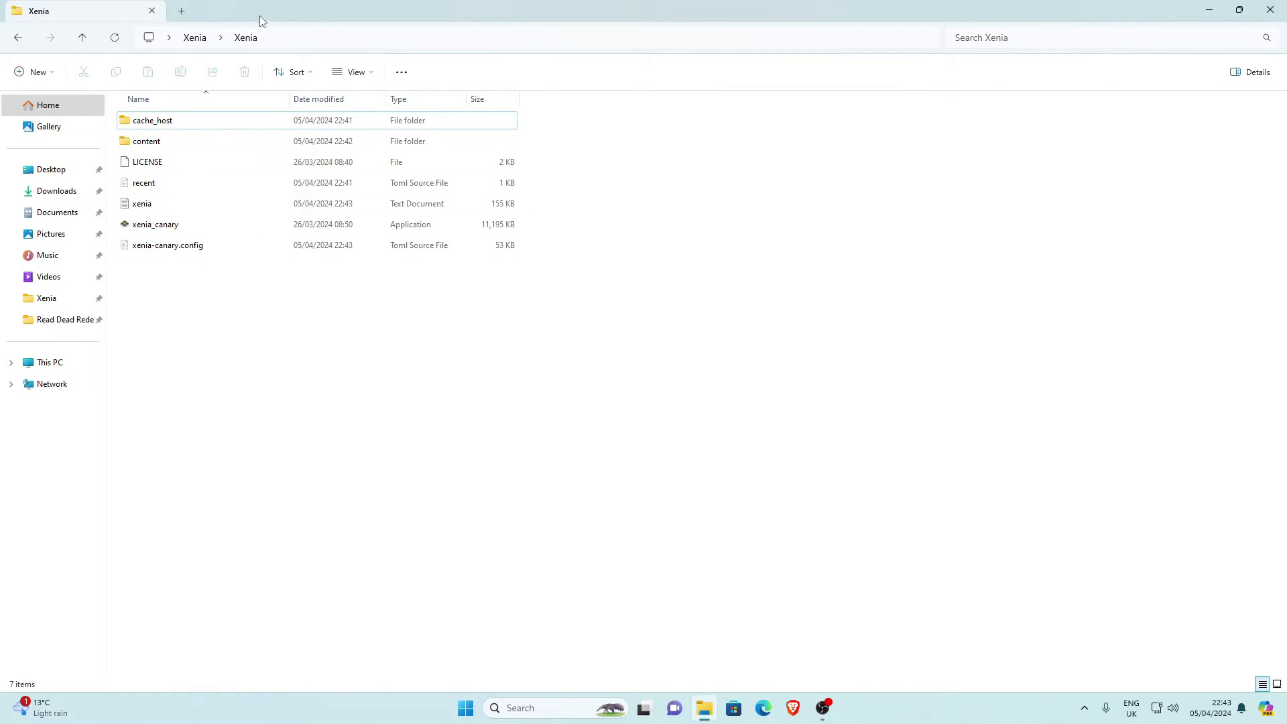
left_click_drag(259, 14, 345, 67)
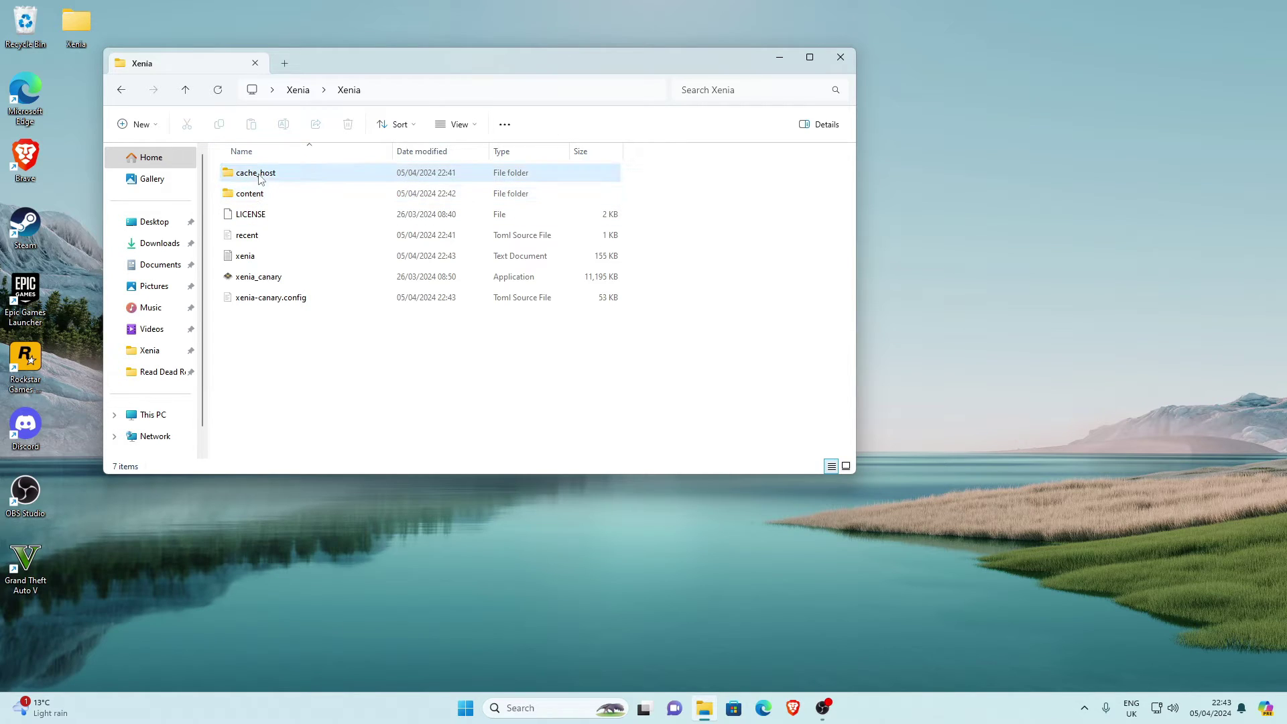
left_click(299, 174)
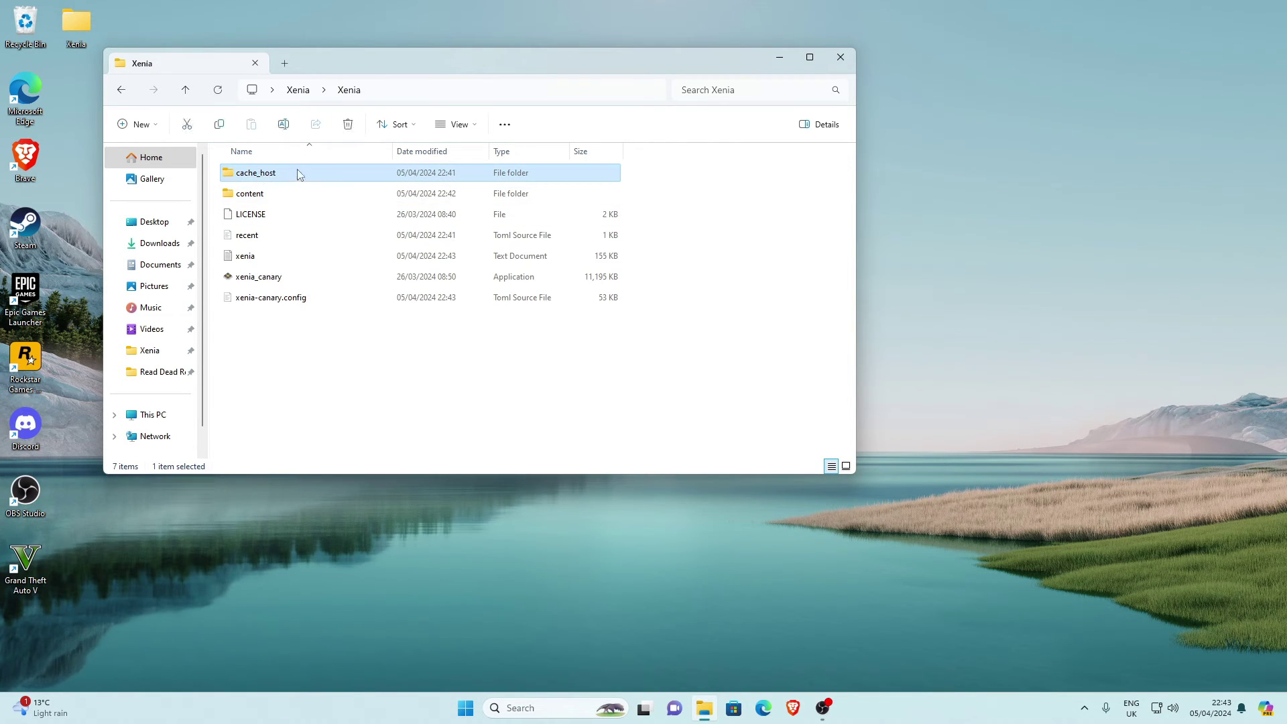
left_click(272, 200)
double_click(247, 200)
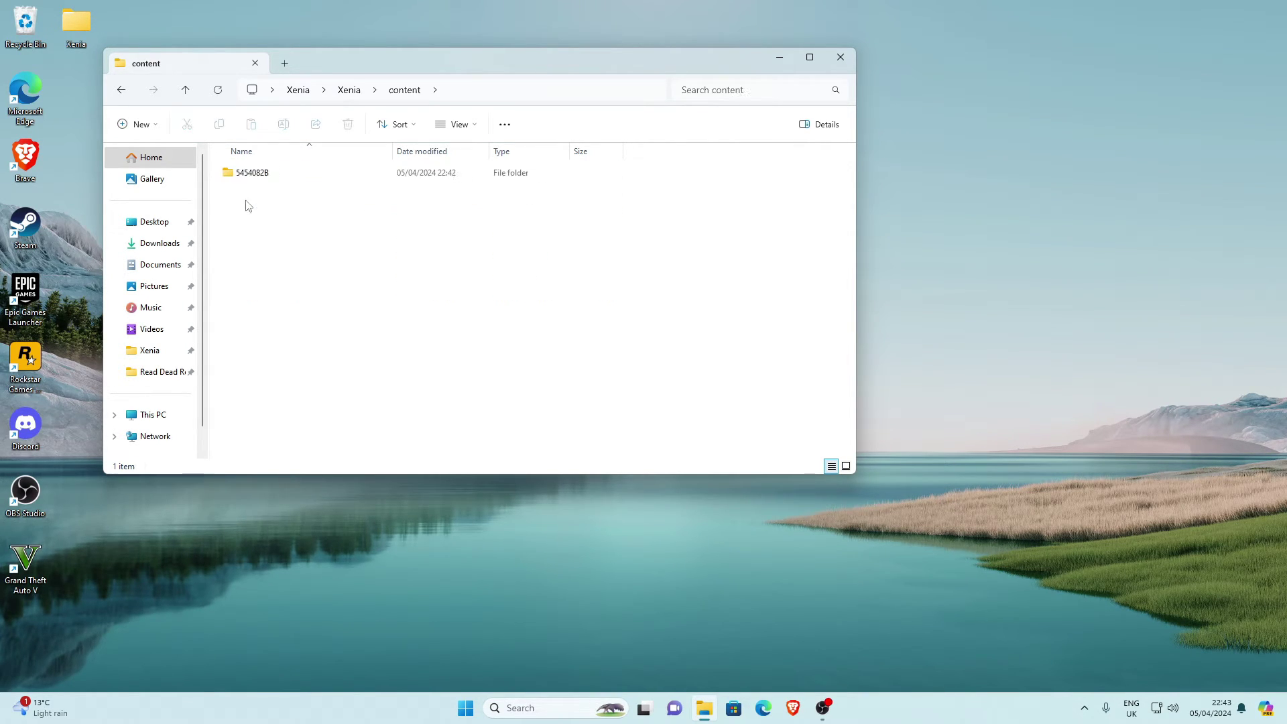
double_click(272, 173)
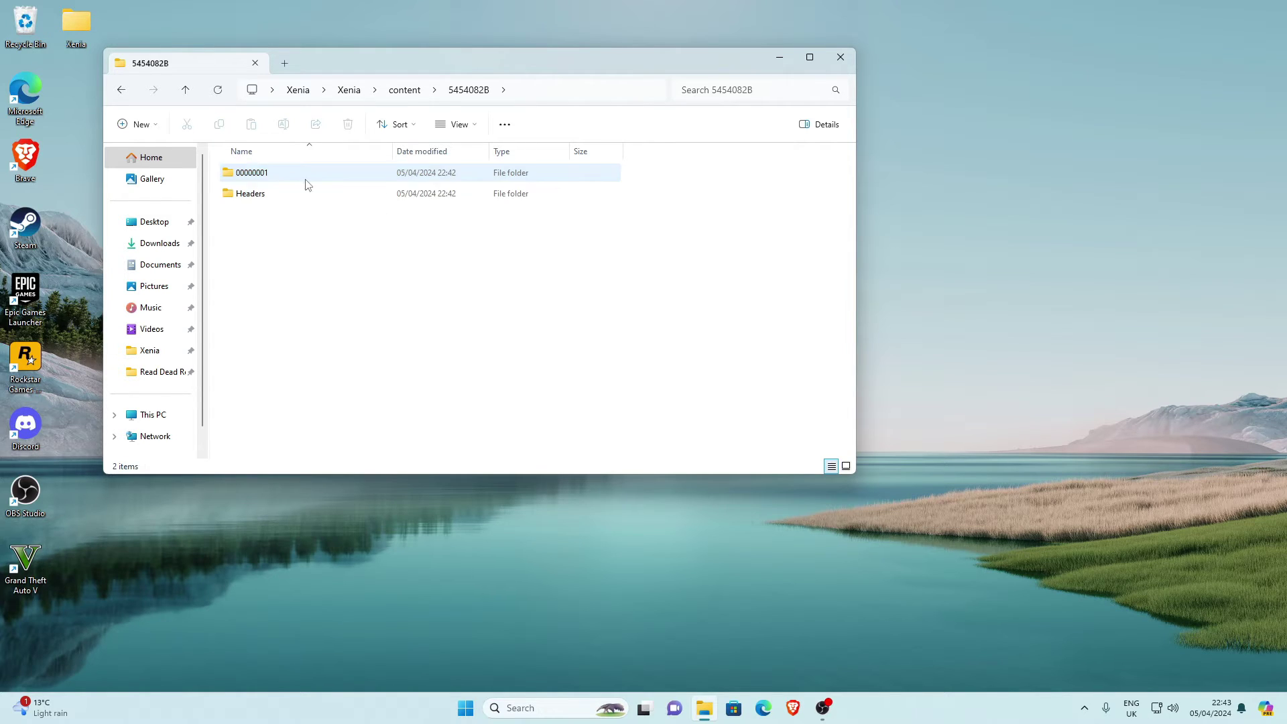
double_click(276, 176)
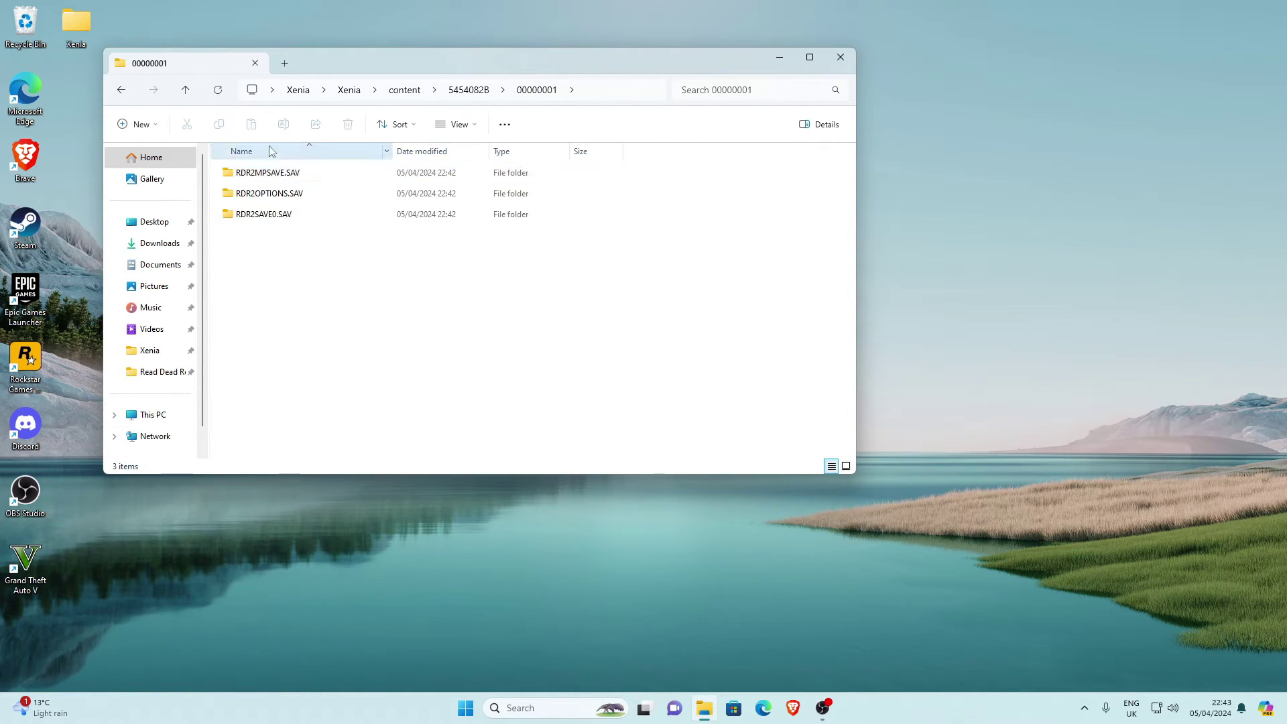
Look inside the RDR2MPSAVE, RDR2OPTIONS and RDR2SAVE0 .SAV folders, then return to Xenia.
double_click(287, 172)
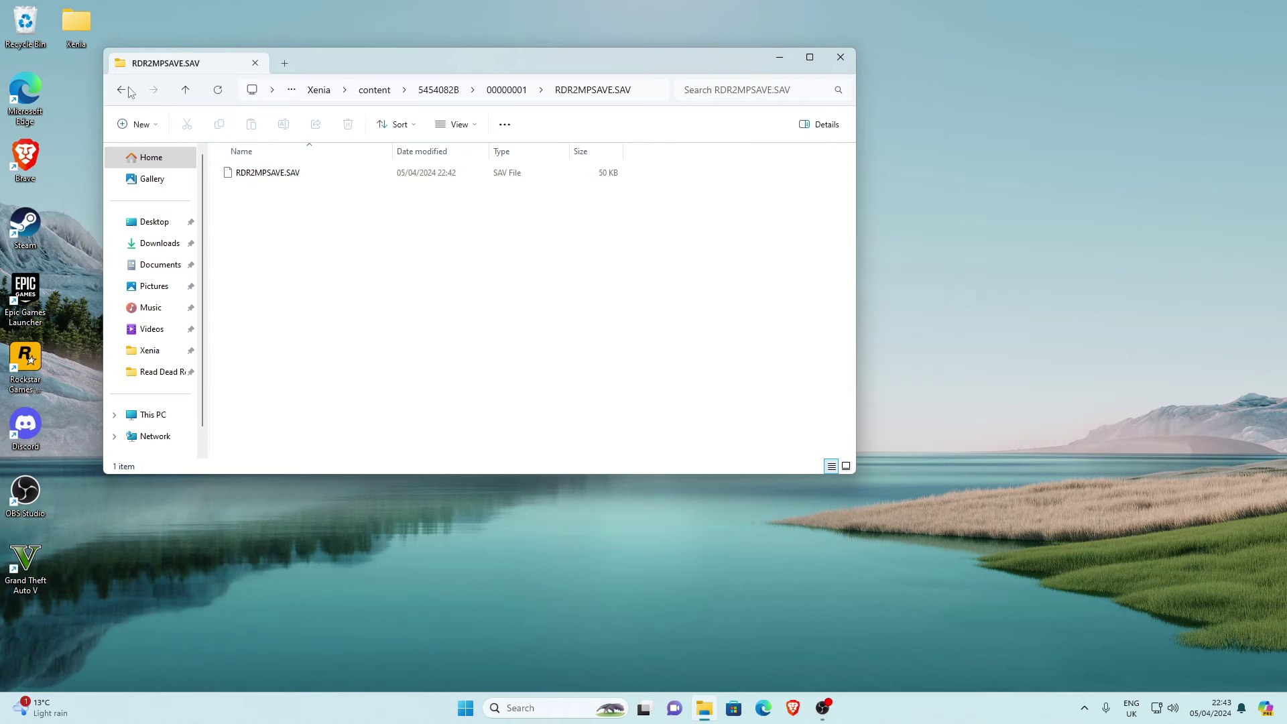
key("Down")
key("Return")
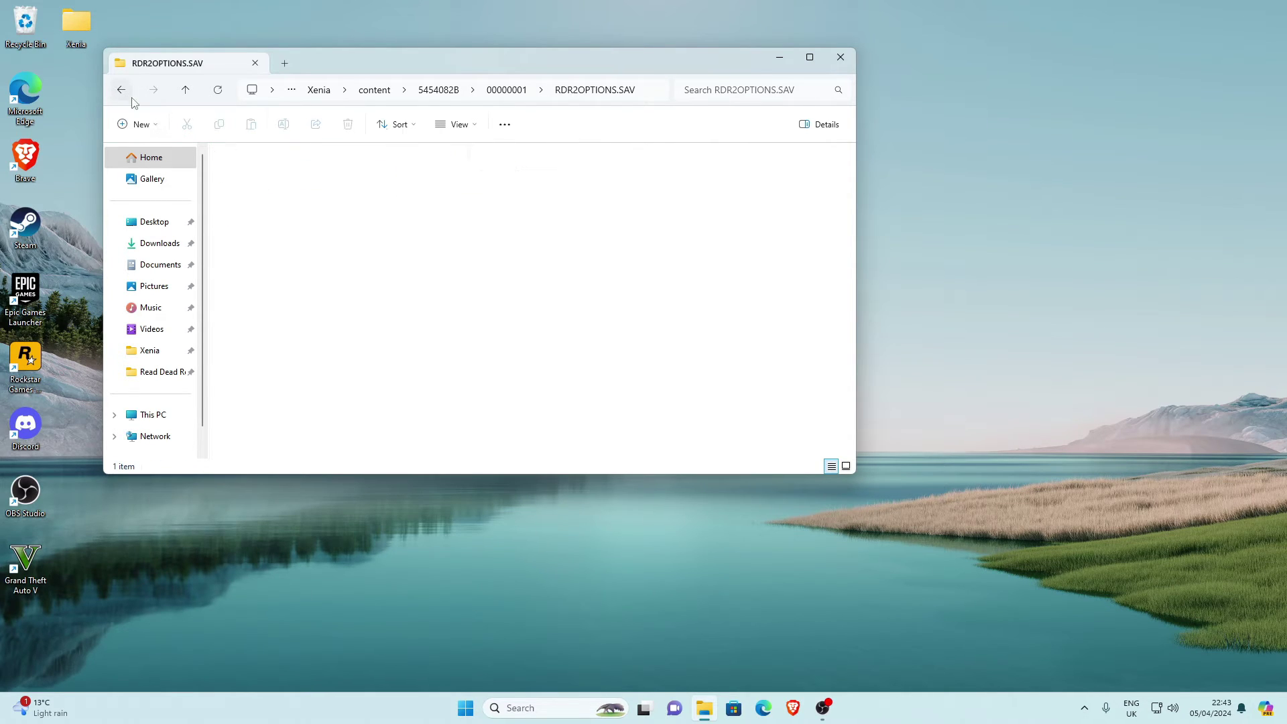
left_click(129, 96)
double_click(258, 212)
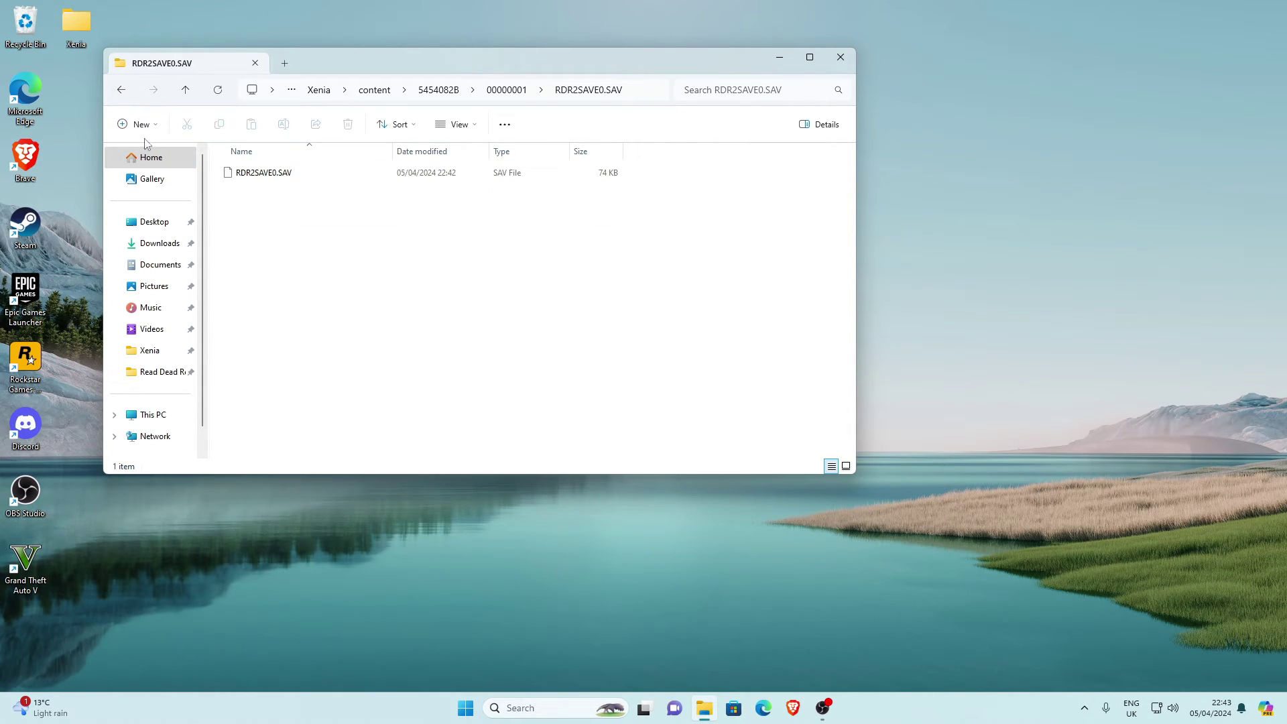
left_click(121, 91)
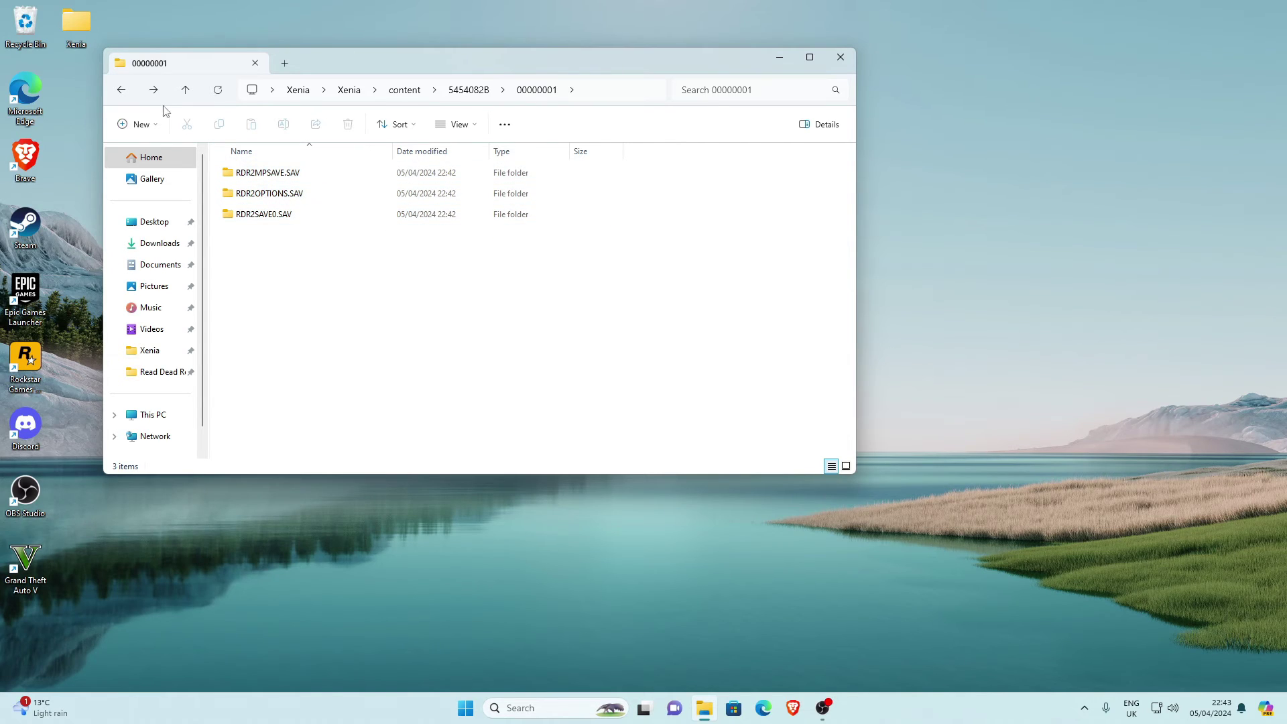
left_click(121, 92)
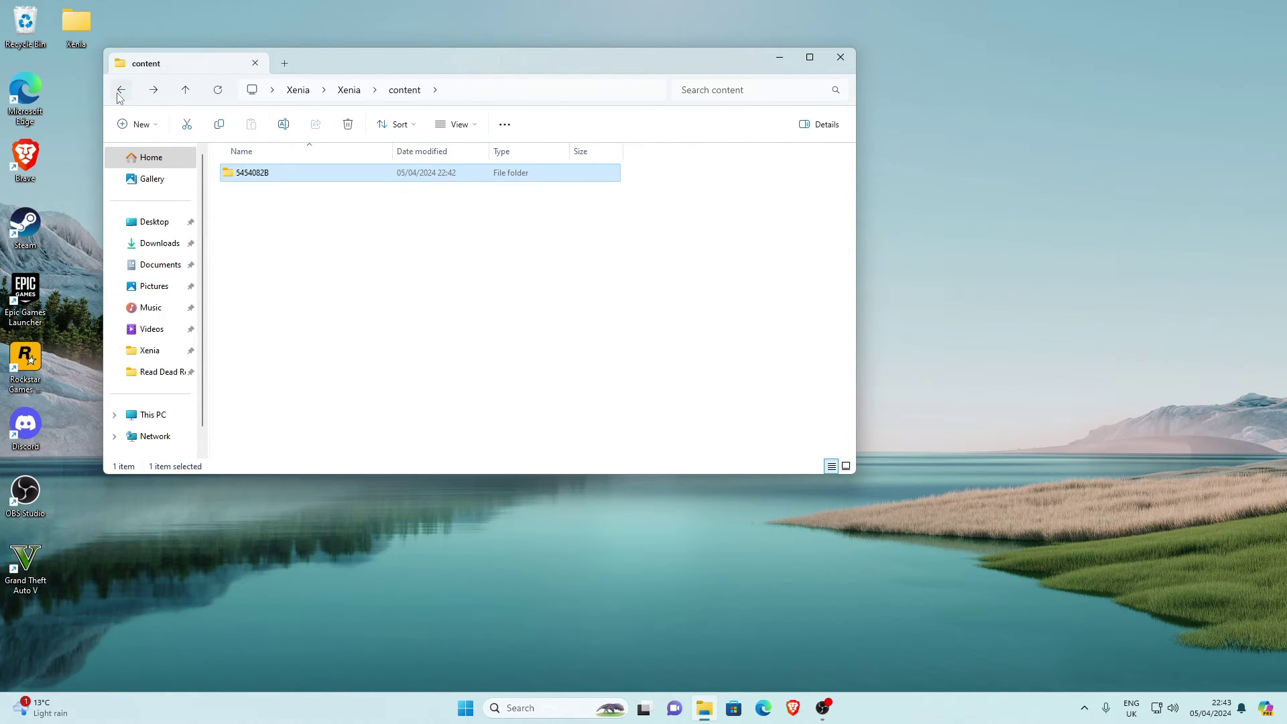
left_click(121, 93)
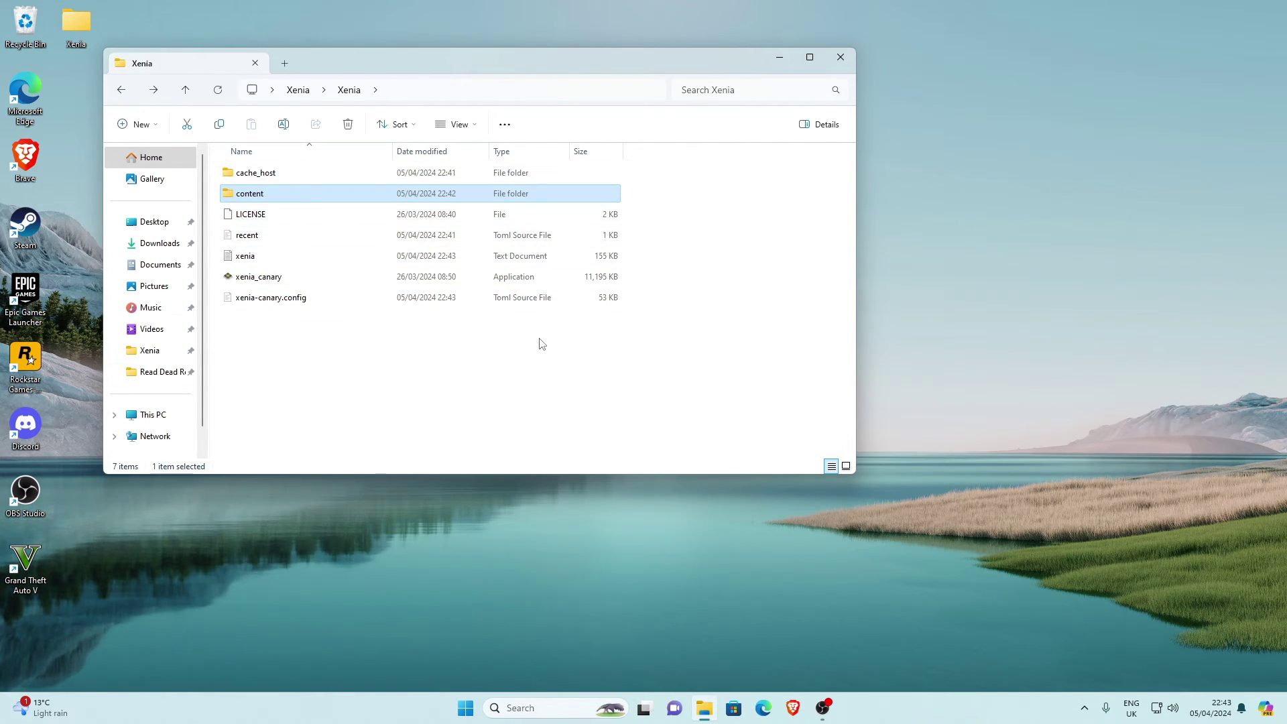